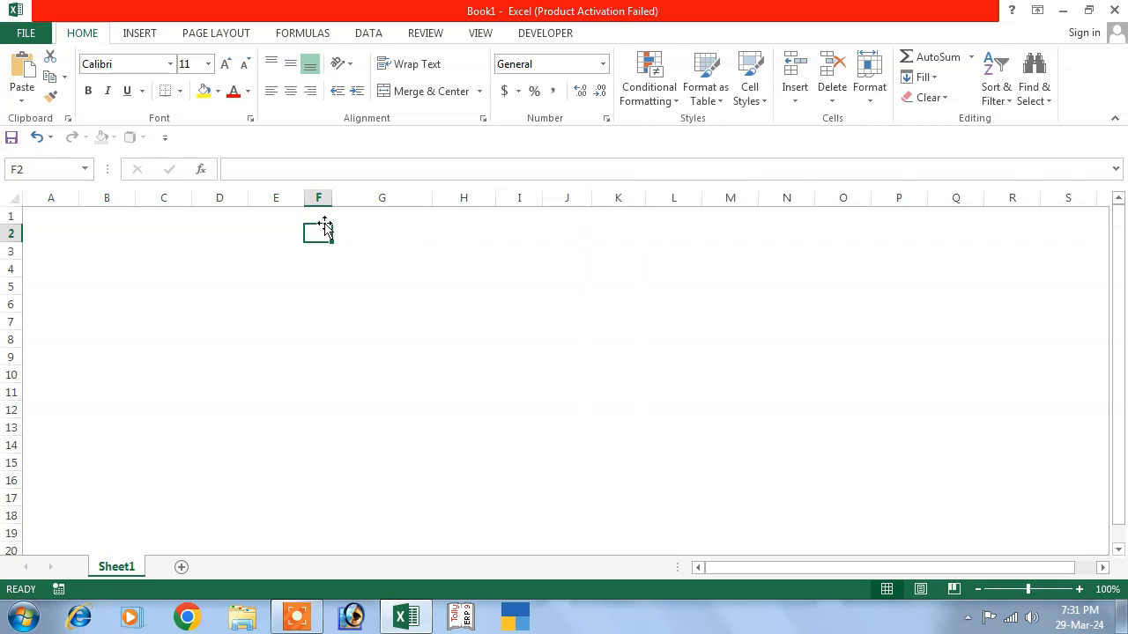
Step: Apply outside borders around the range F2:K19
{"action": "left_click_drag", "start_coordinate": [320, 231], "coordinate": [626, 539]}
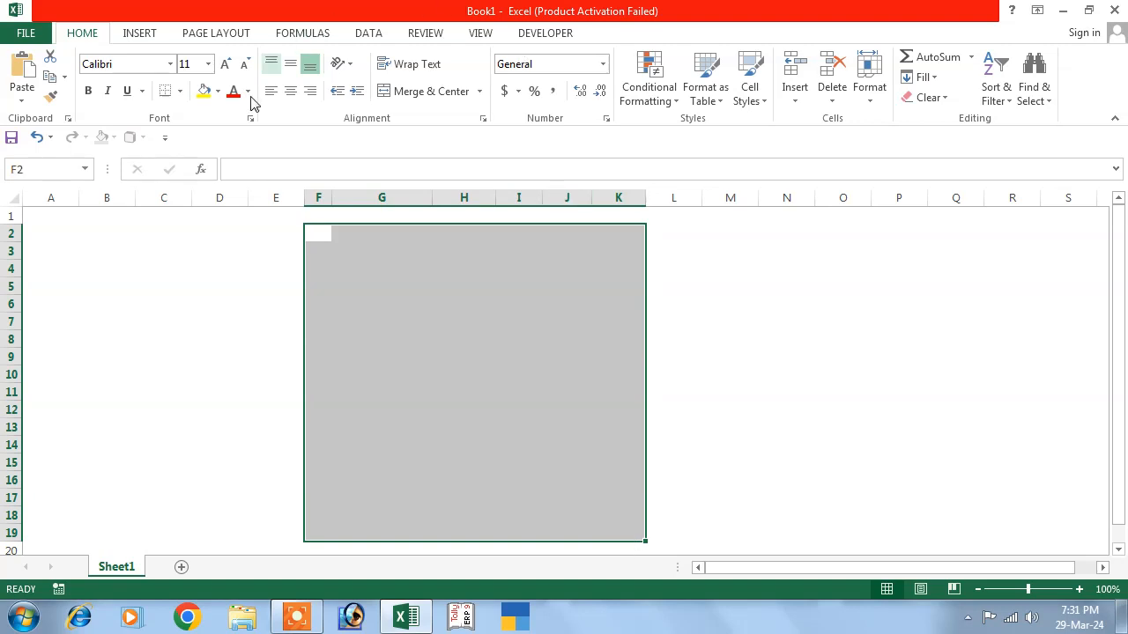
{"action": "left_click", "coordinate": [180, 91]}
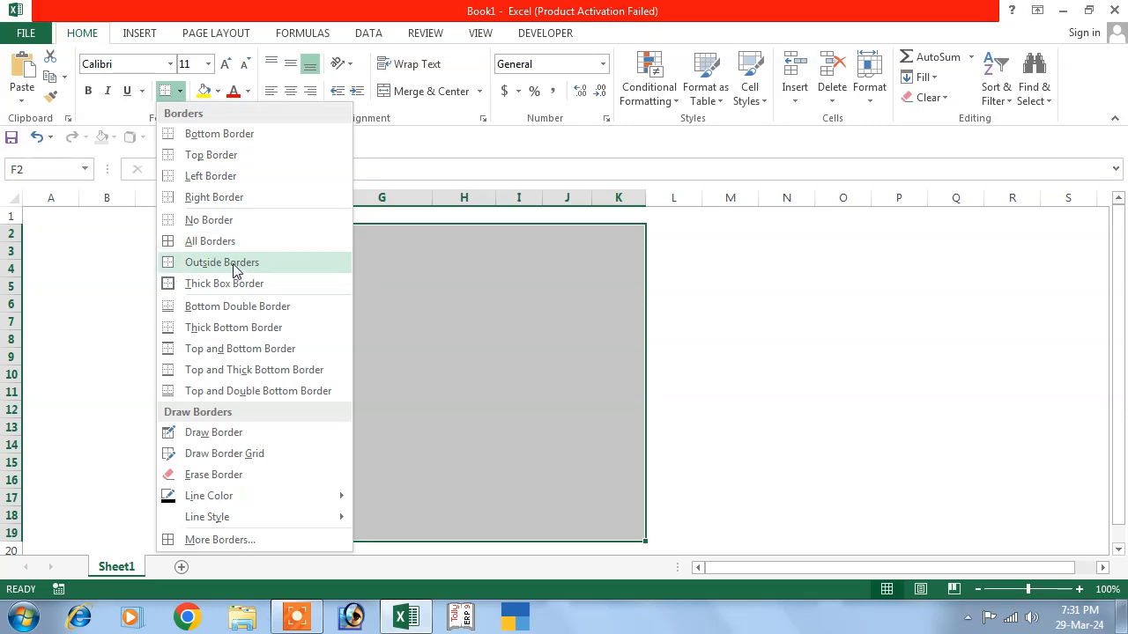
{"action": "left_click", "coordinate": [204, 267]}
{"action": "left_click", "coordinate": [367, 301]}
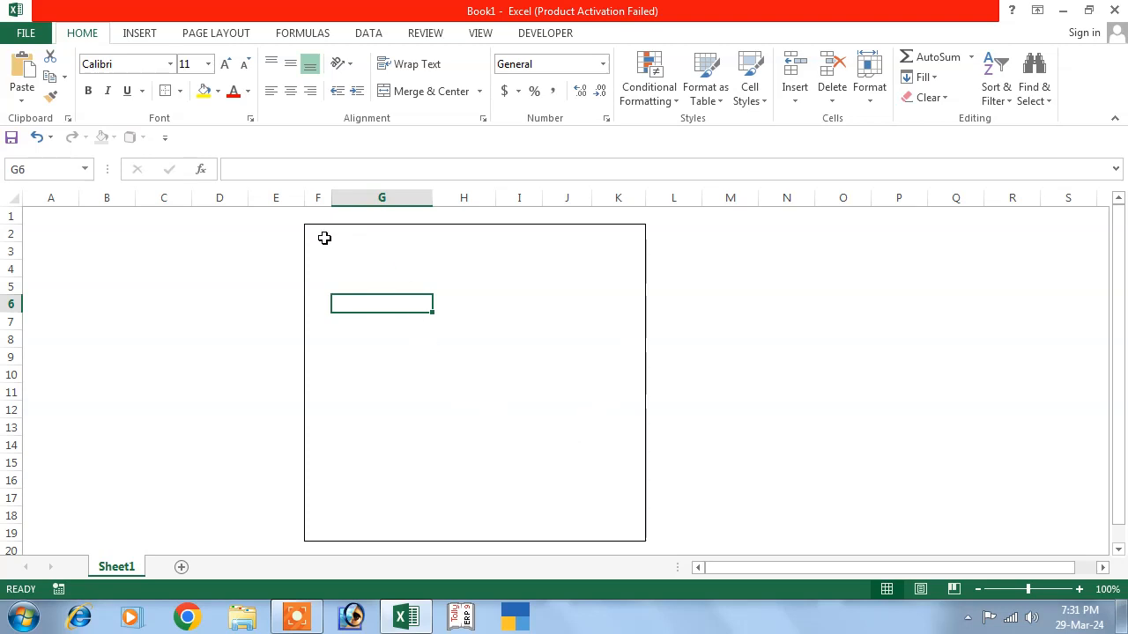
Step: Merge and center the cells F2:K3 into one title block
{"action": "left_click_drag", "start_coordinate": [322, 237], "coordinate": [617, 265]}
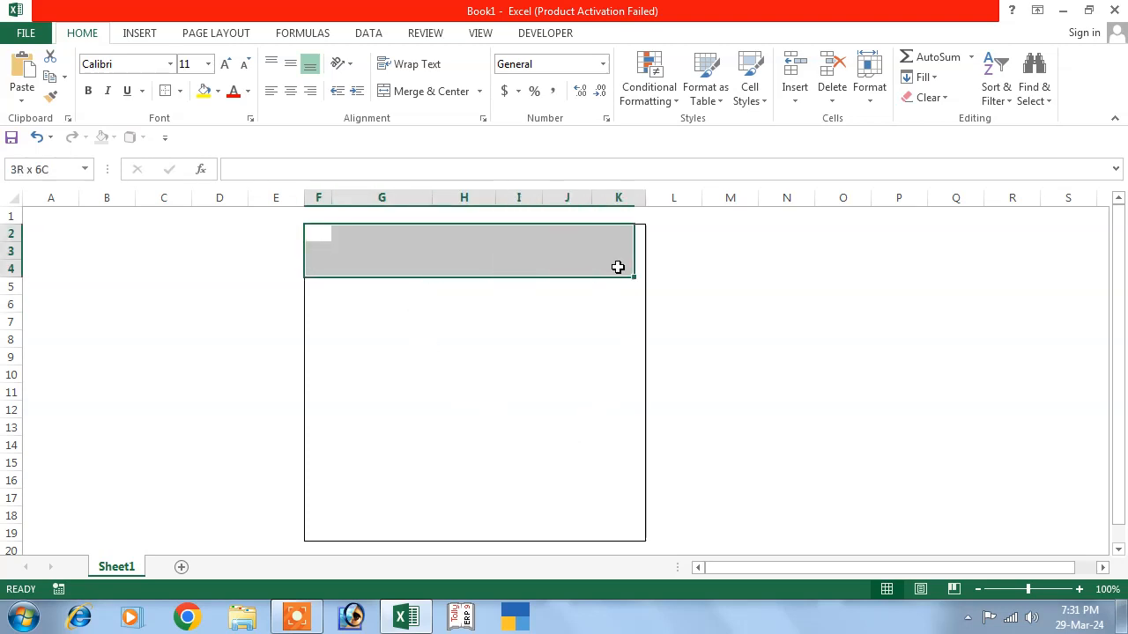
{"action": "double_click", "coordinate": [621, 268]}
{"action": "left_click_drag", "start_coordinate": [324, 236], "coordinate": [620, 256]}
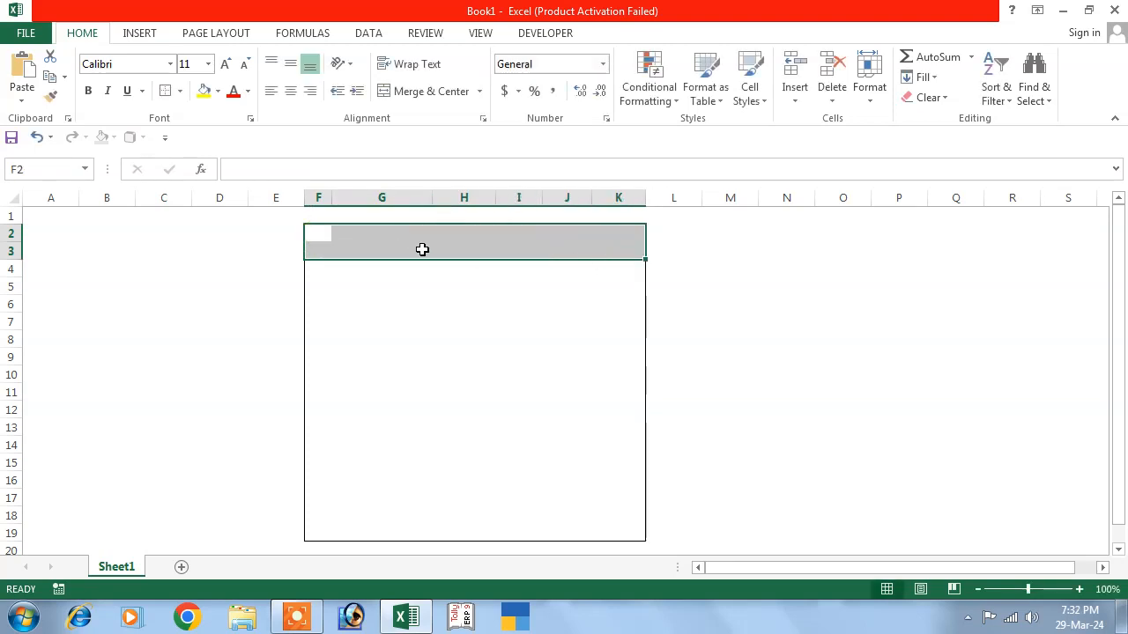
{"action": "left_click", "coordinate": [431, 92]}
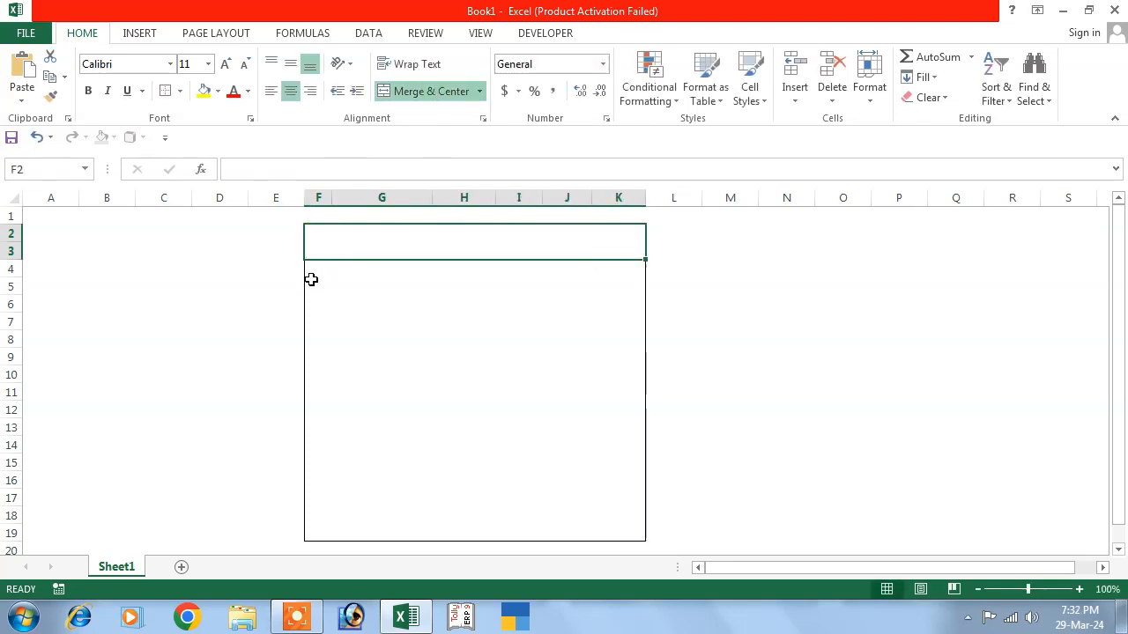
Step: Merge and center F4:K4, F5:K5 and F6:K6, each as its own single-row cell
{"action": "left_click_drag", "start_coordinate": [314, 271], "coordinate": [604, 267]}
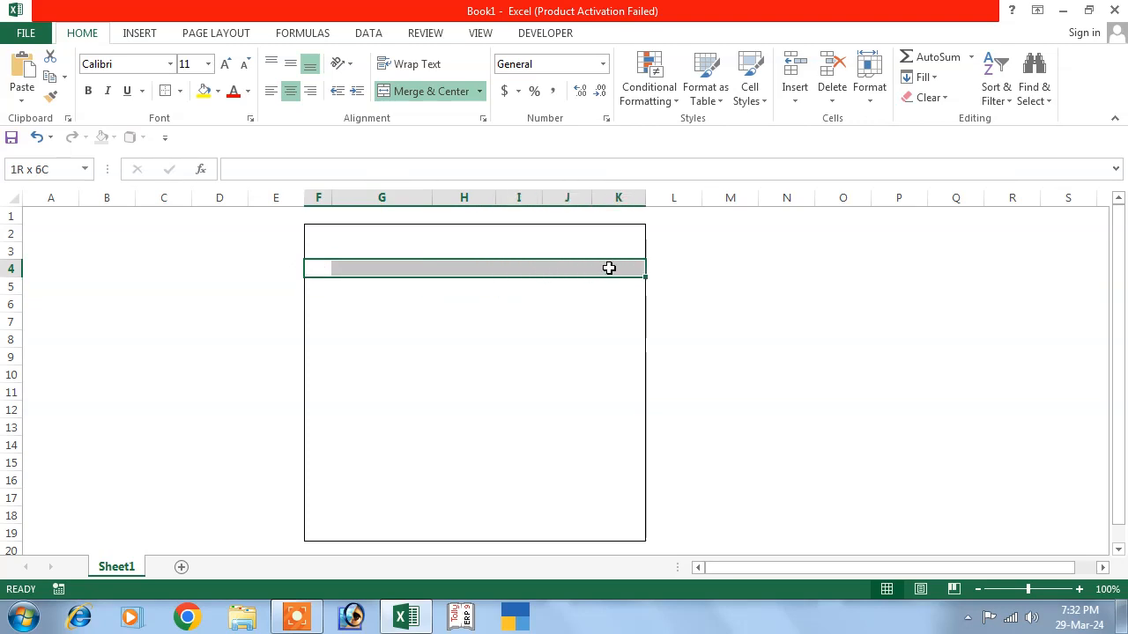
{"action": "left_click", "coordinate": [419, 94]}
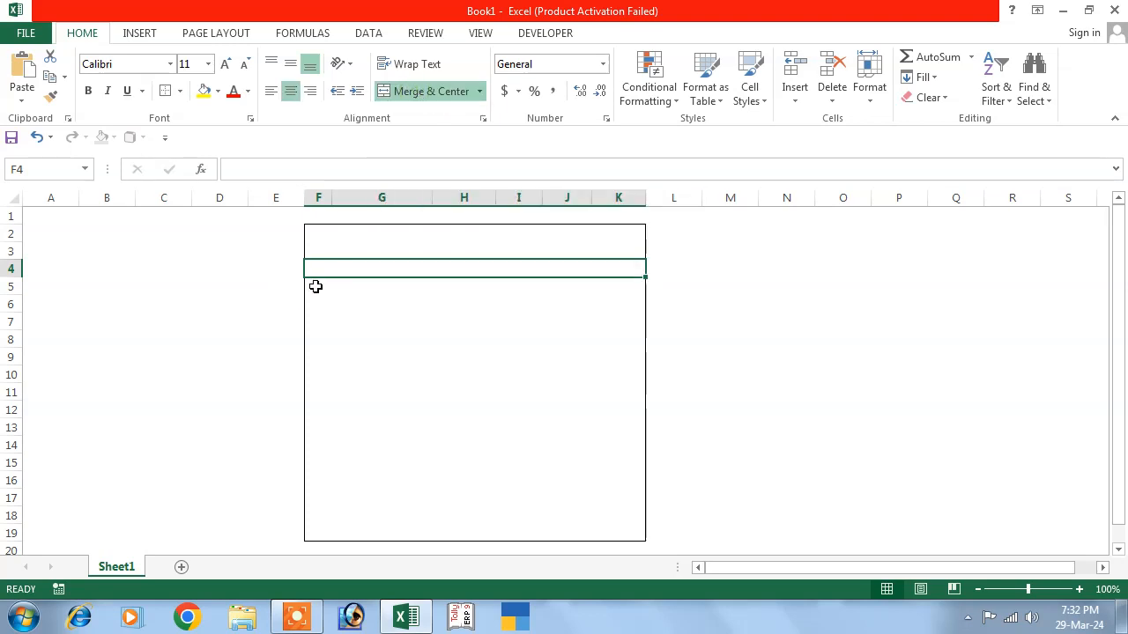
{"action": "left_click_drag", "start_coordinate": [315, 285], "coordinate": [603, 286]}
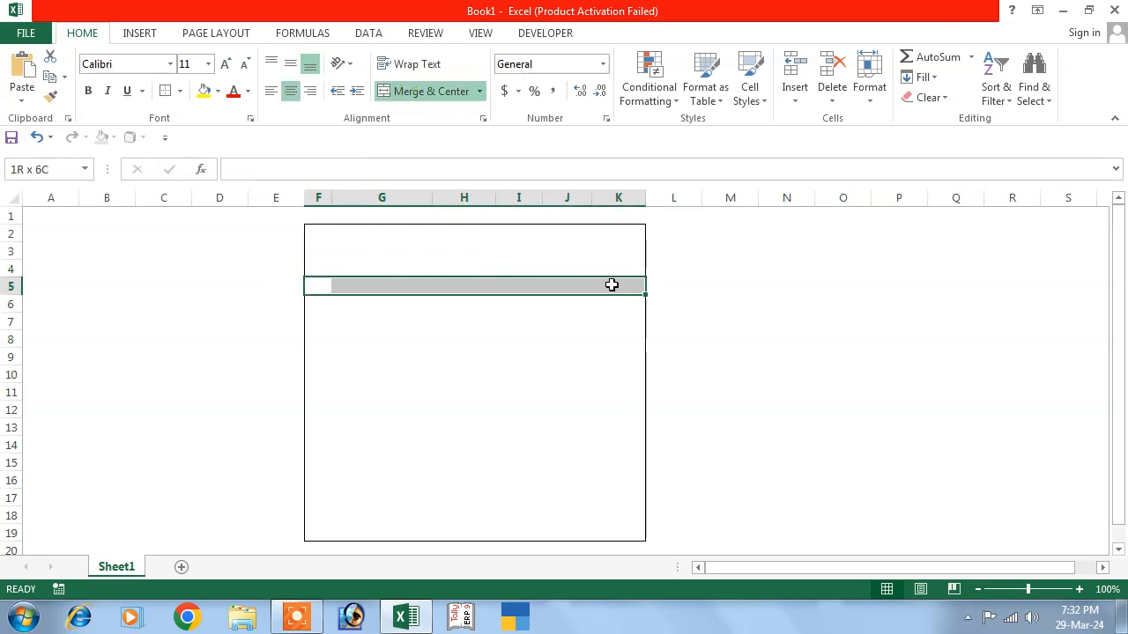
{"action": "left_click", "coordinate": [429, 91]}
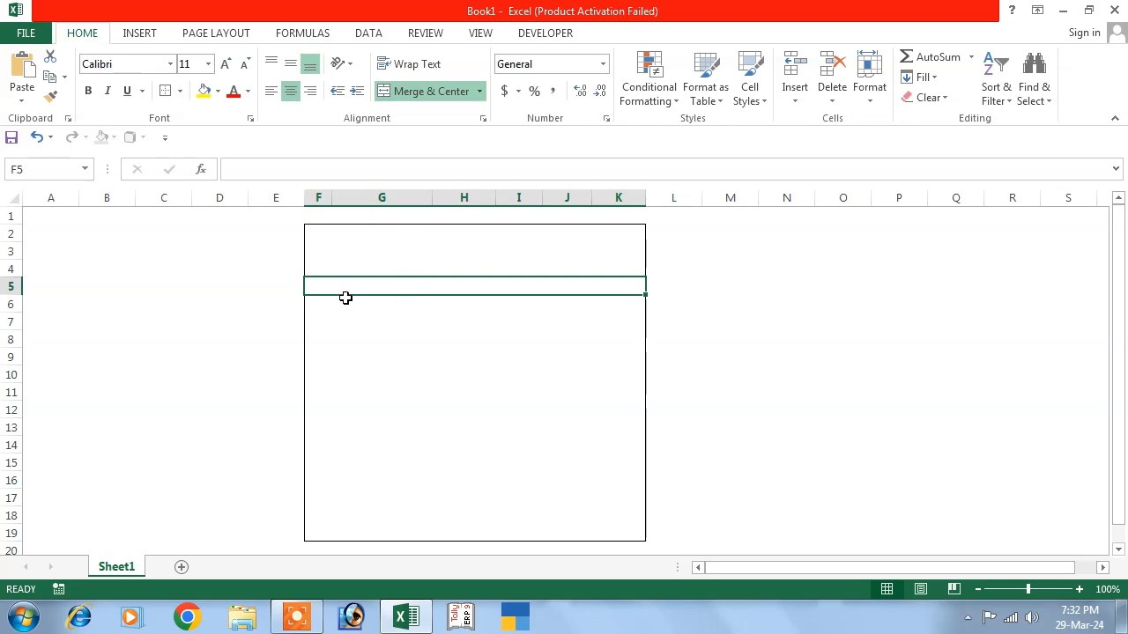
{"action": "left_click_drag", "start_coordinate": [322, 306], "coordinate": [614, 315]}
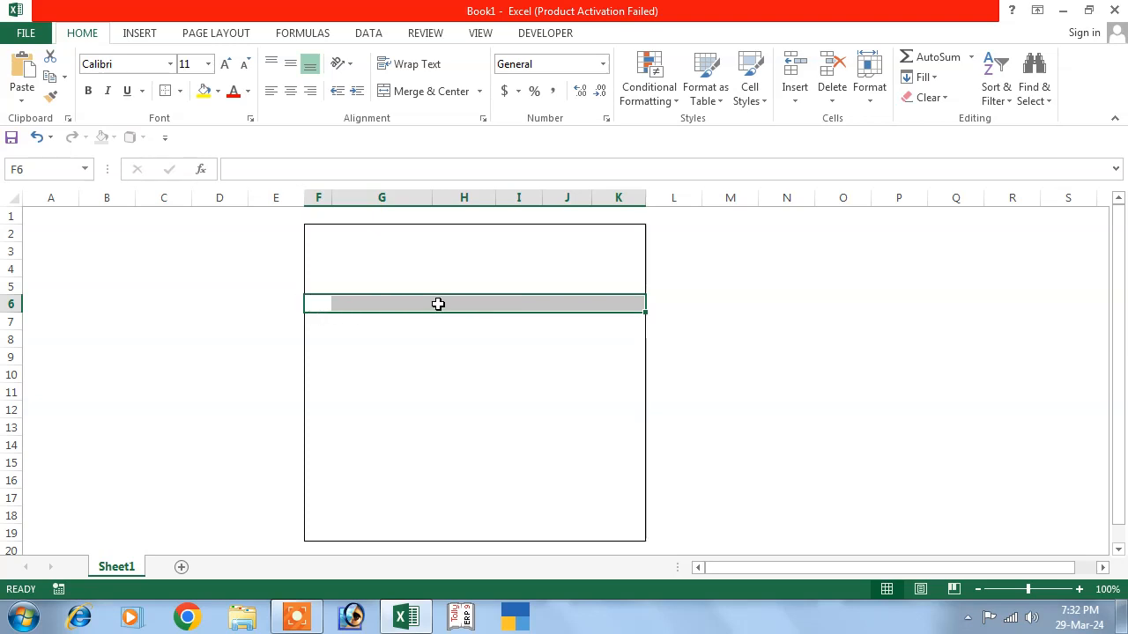
{"action": "left_click", "coordinate": [405, 93]}
Step: Apply outside borders to the merged title block F2:K3 and to the merged row F4:K4
{"action": "left_click", "coordinate": [331, 240]}
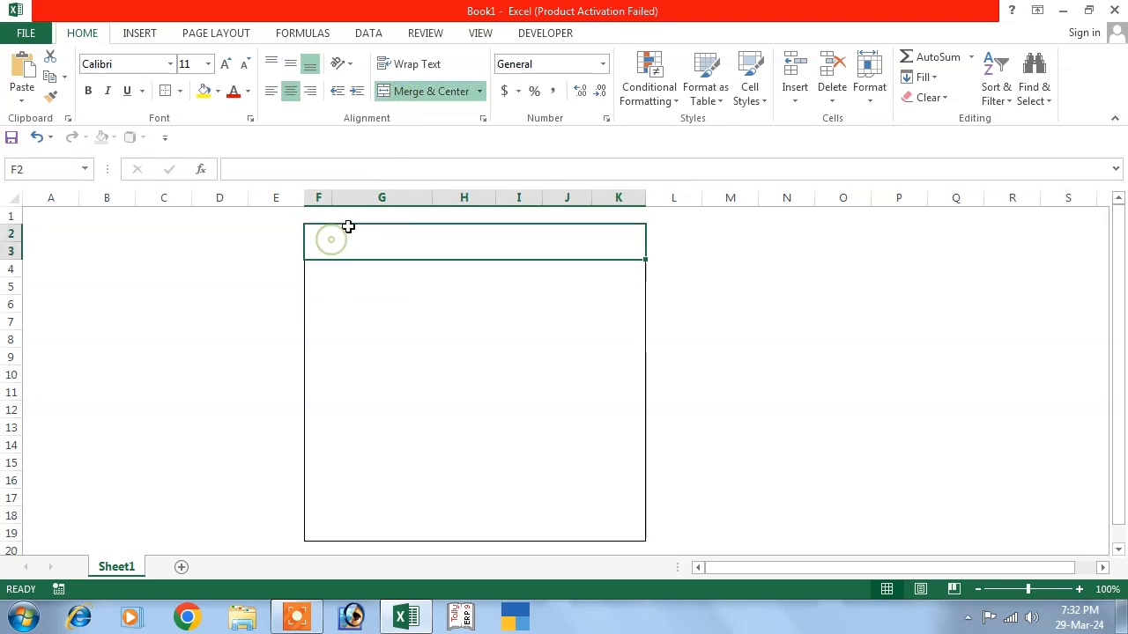
{"action": "left_click", "coordinate": [175, 92]}
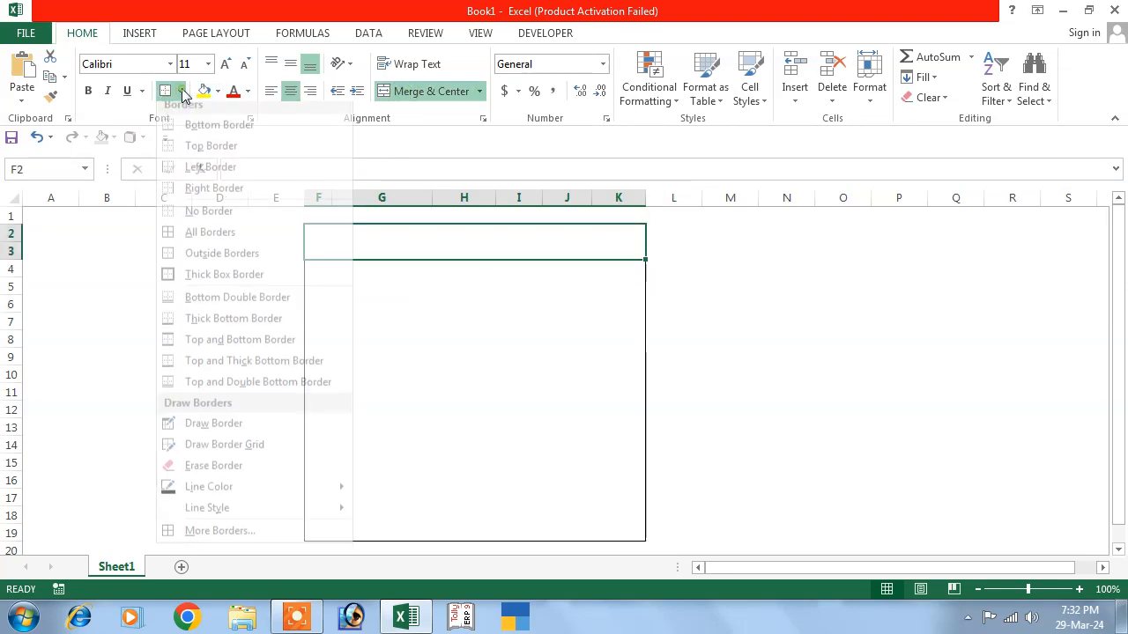
{"action": "left_click", "coordinate": [207, 262]}
{"action": "left_click", "coordinate": [325, 289]}
{"action": "left_click", "coordinate": [320, 269]}
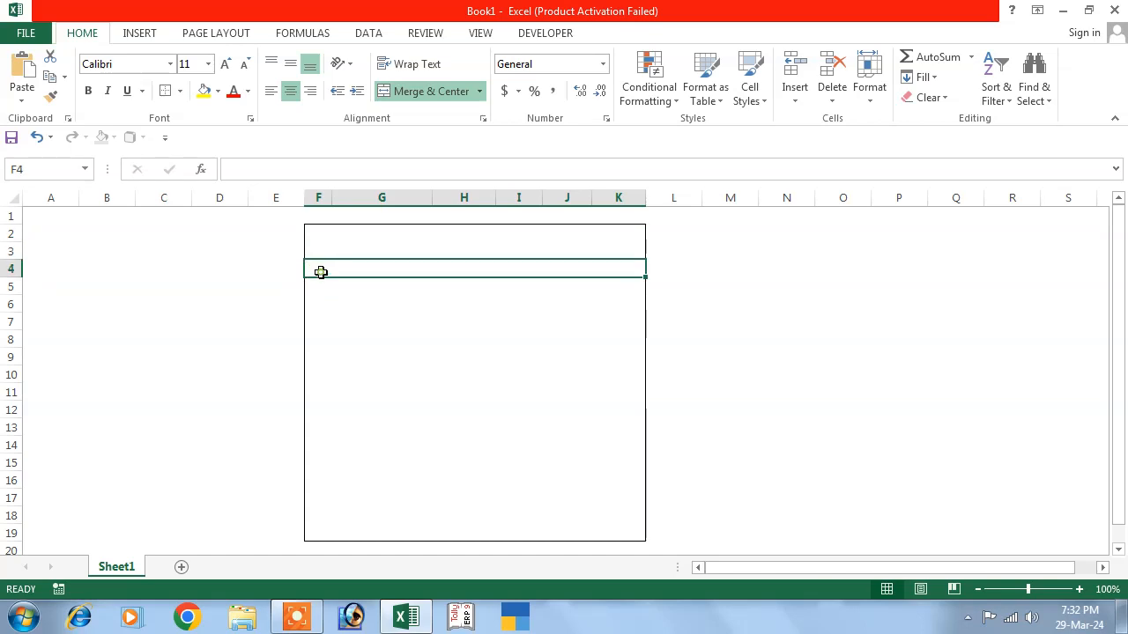
{"action": "left_click", "coordinate": [179, 91]}
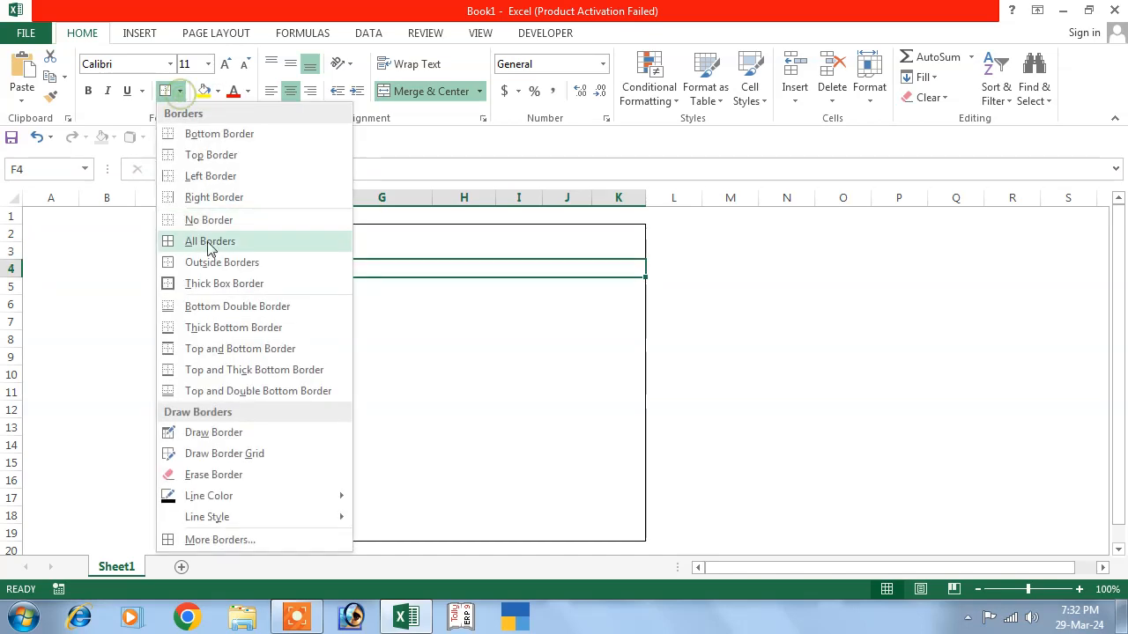
{"action": "left_click", "coordinate": [202, 260]}
Step: Apply outside borders to the merged rows F5:K5 and F6:K6
{"action": "left_click", "coordinate": [340, 288]}
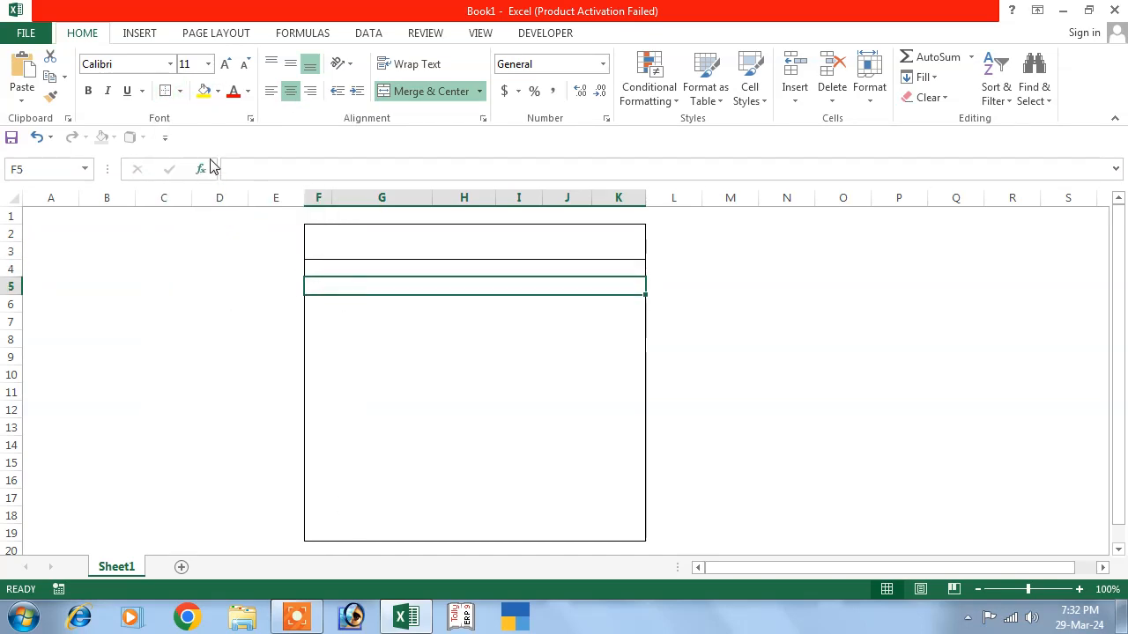
{"action": "left_click", "coordinate": [179, 91]}
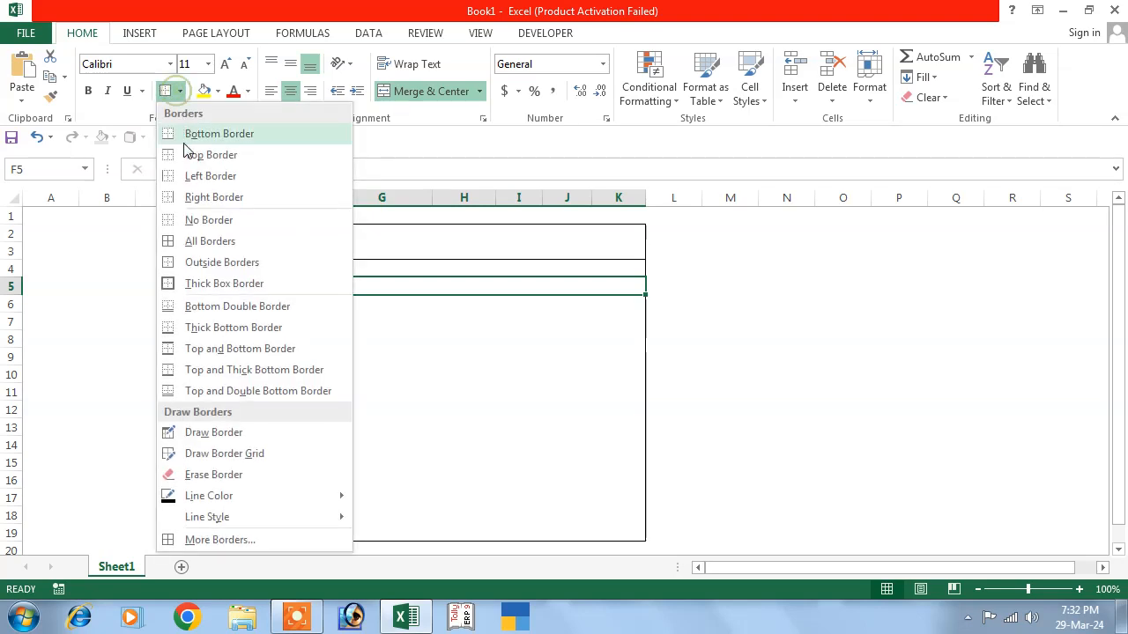
{"action": "left_click", "coordinate": [203, 262]}
{"action": "left_click", "coordinate": [318, 304]}
{"action": "left_click", "coordinate": [179, 91]}
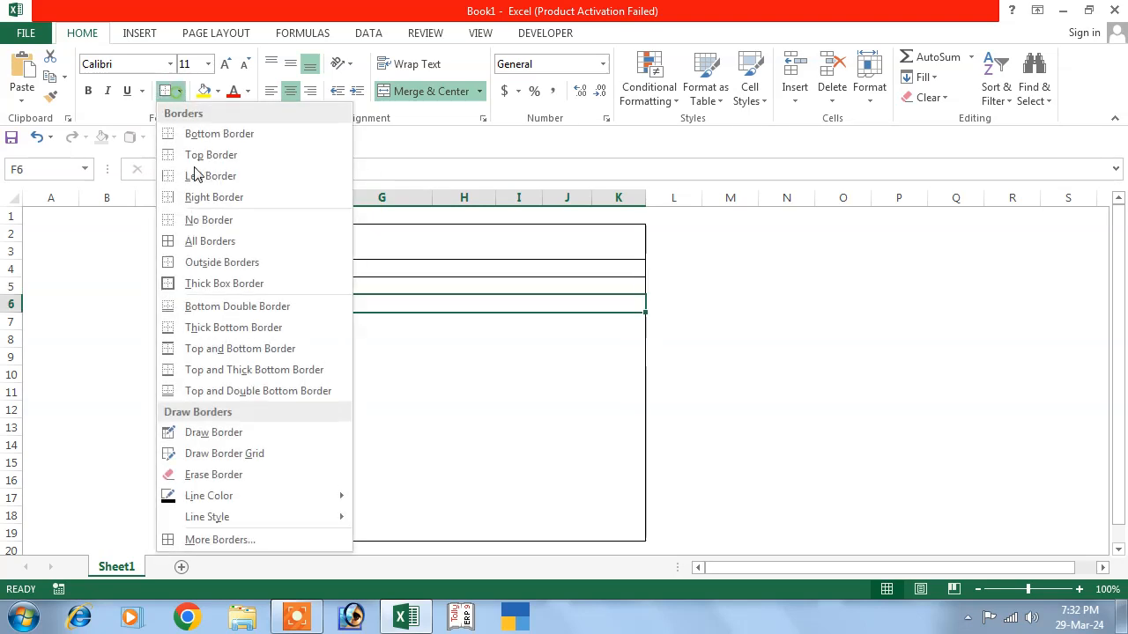
{"action": "left_click", "coordinate": [196, 257]}
{"action": "left_click", "coordinate": [411, 380]}
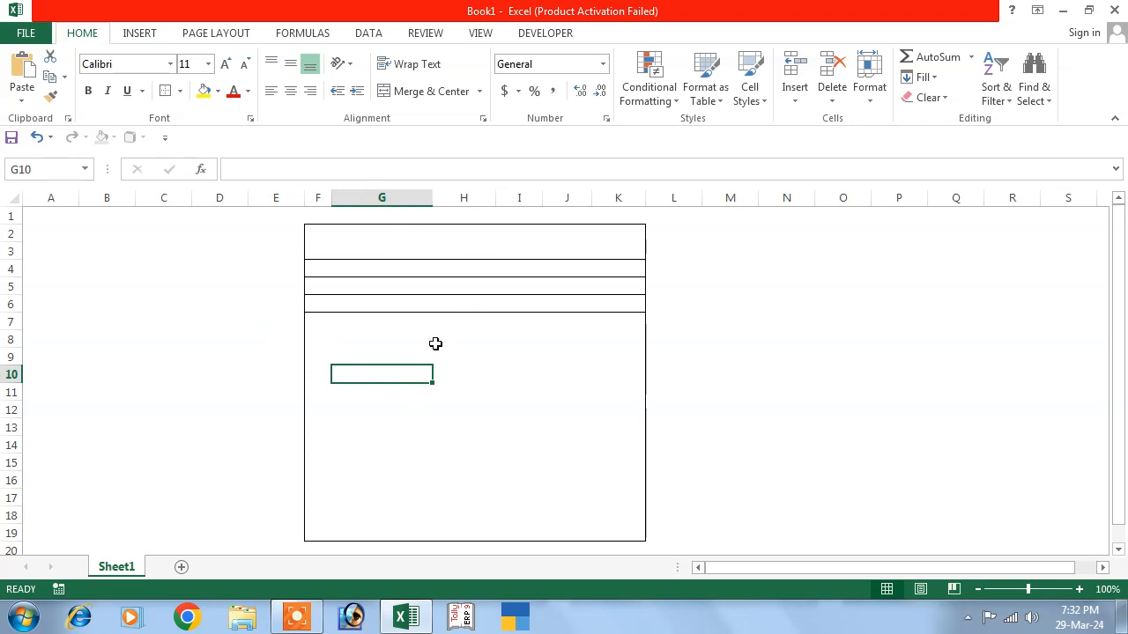
Step: Unmerge row 6 of the frame back into the separate cells F6 to K6
{"action": "left_click", "coordinate": [330, 323]}
{"action": "left_click", "coordinate": [329, 304]}
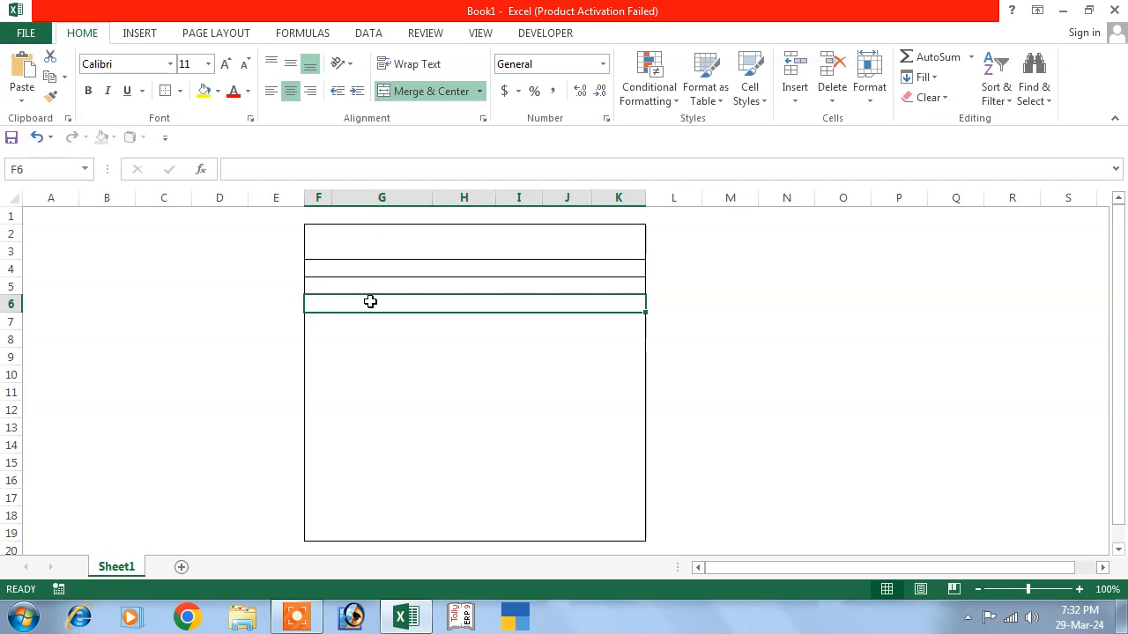
{"action": "left_click", "coordinate": [423, 90]}
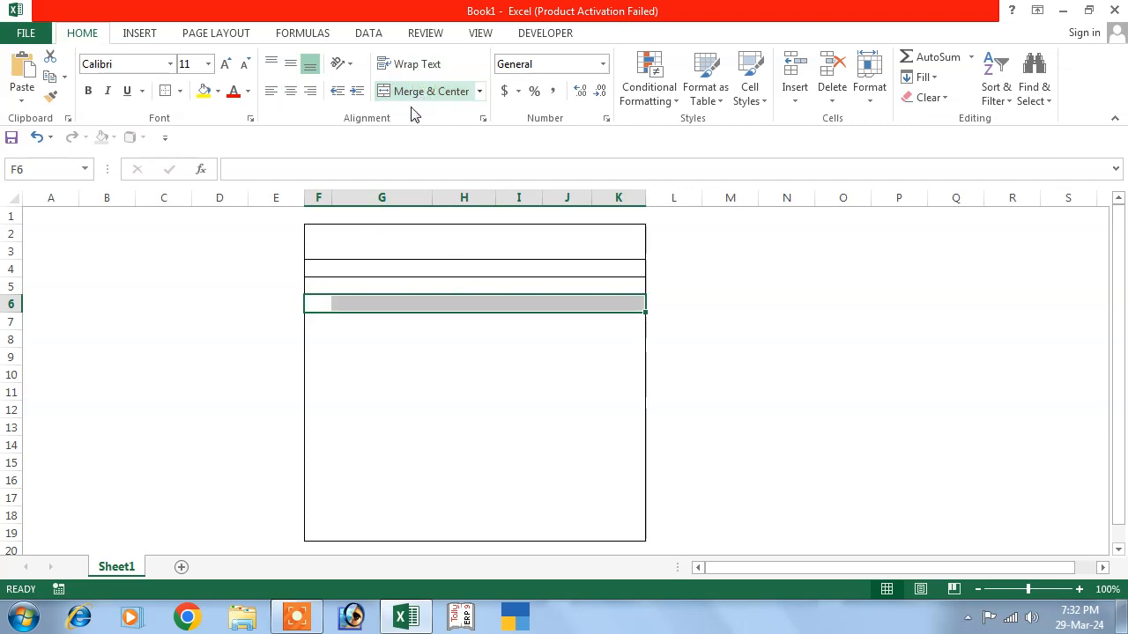
{"action": "left_click", "coordinate": [438, 358]}
{"action": "left_click", "coordinate": [387, 305]}
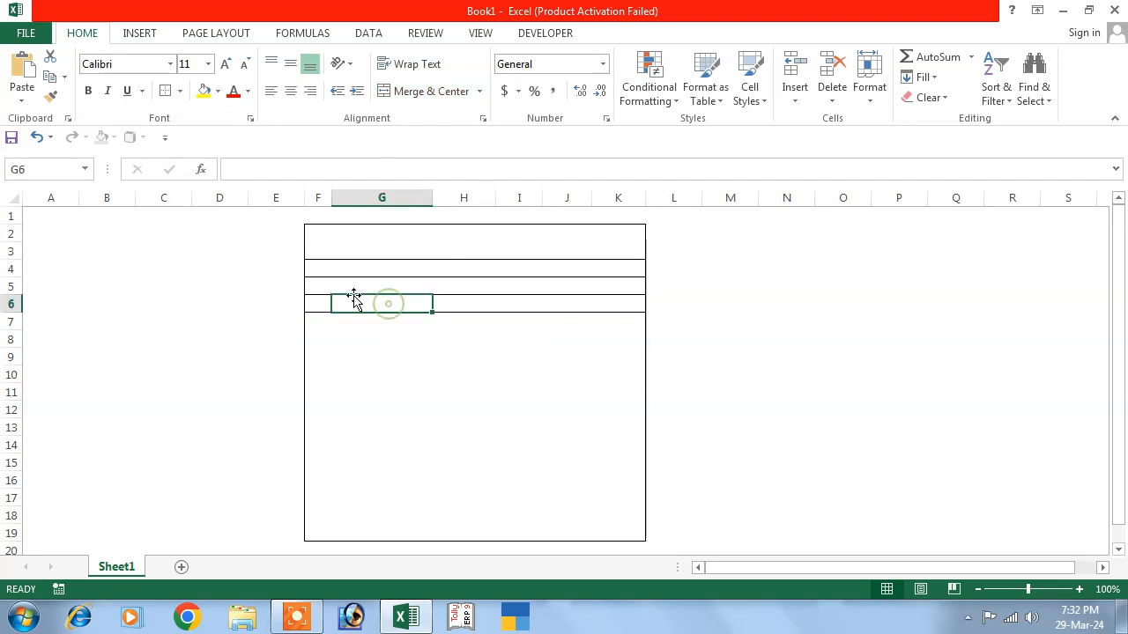
Step: Apply all borders to the cells F6:K6
{"action": "left_click_drag", "start_coordinate": [316, 305], "coordinate": [615, 302]}
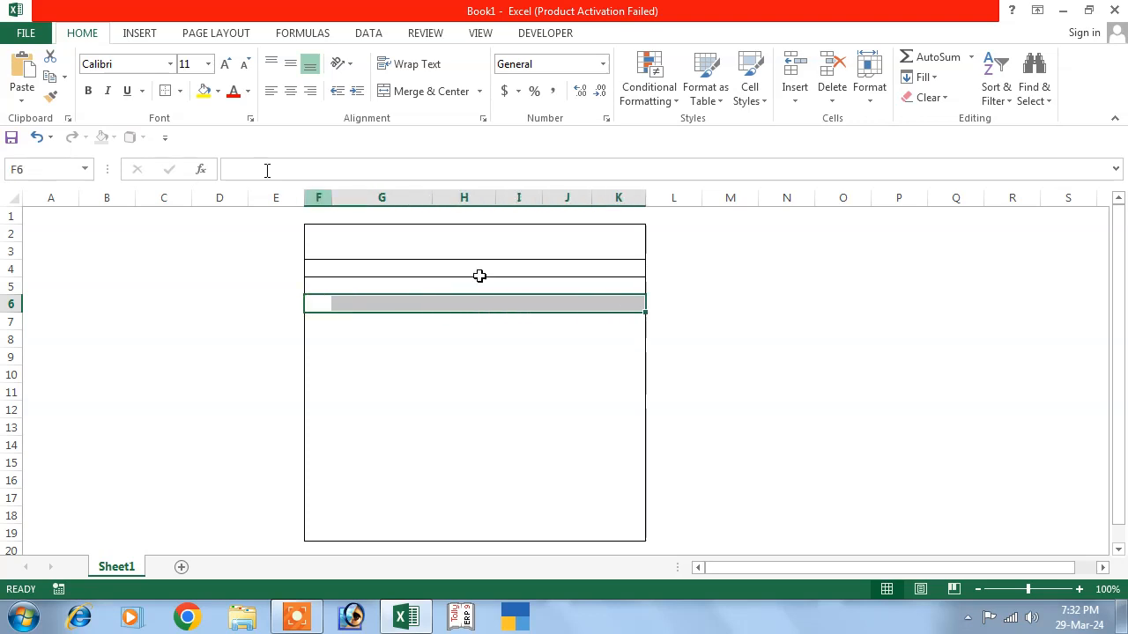
{"action": "left_click", "coordinate": [180, 91]}
{"action": "left_click", "coordinate": [202, 241]}
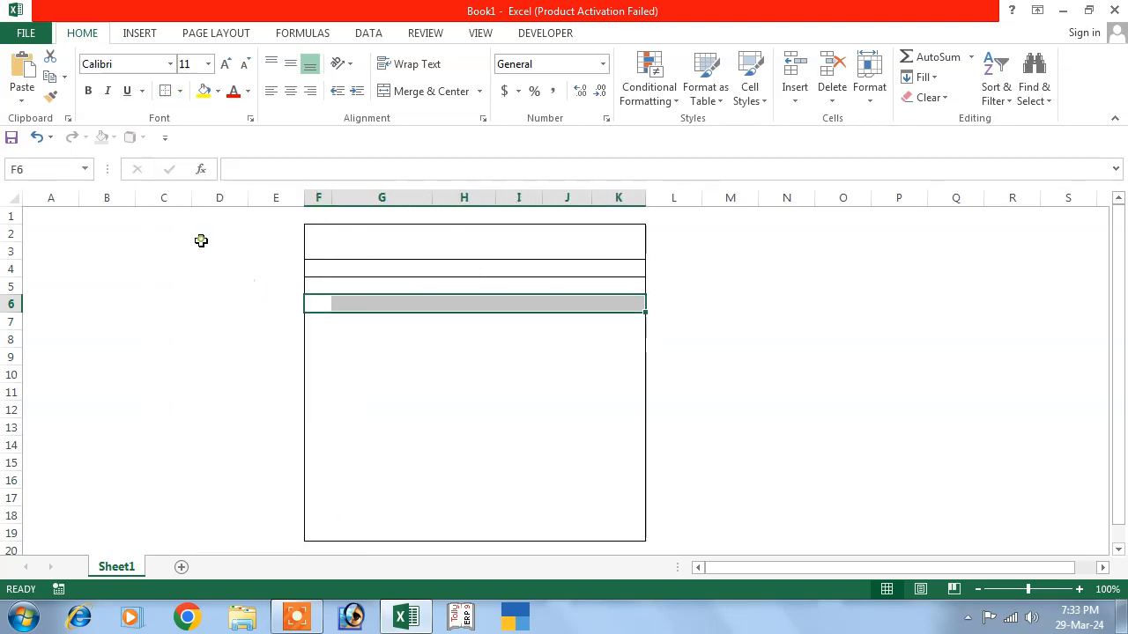
{"action": "left_click", "coordinate": [397, 358]}
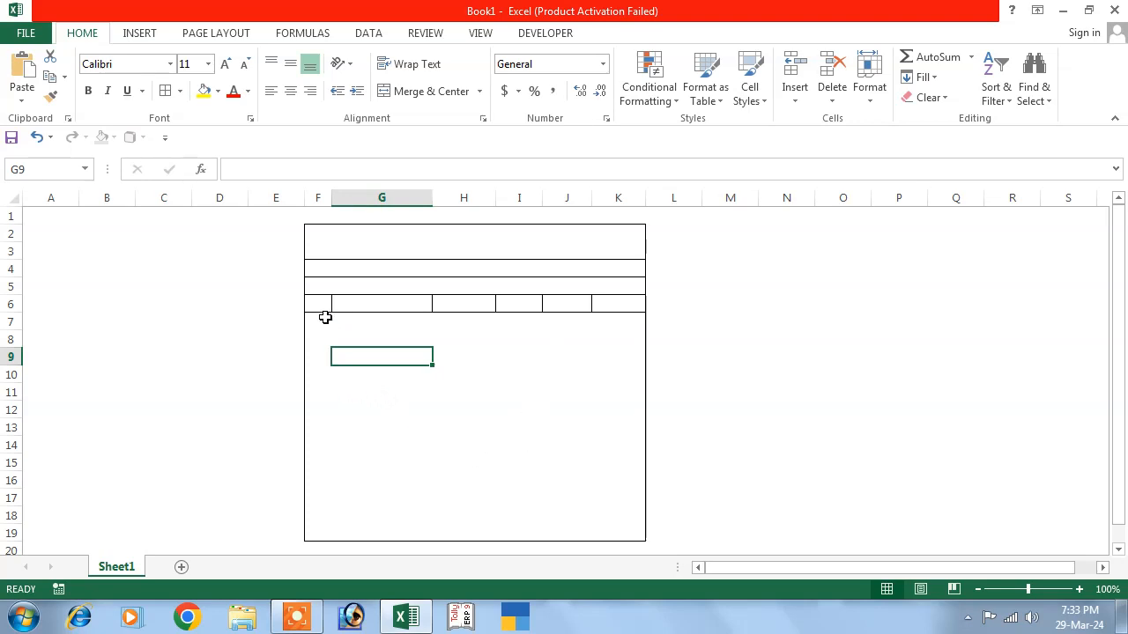
Step: Apply all borders to the range F6:K15 to form the item table grid
{"action": "left_click_drag", "start_coordinate": [324, 321], "coordinate": [312, 462]}
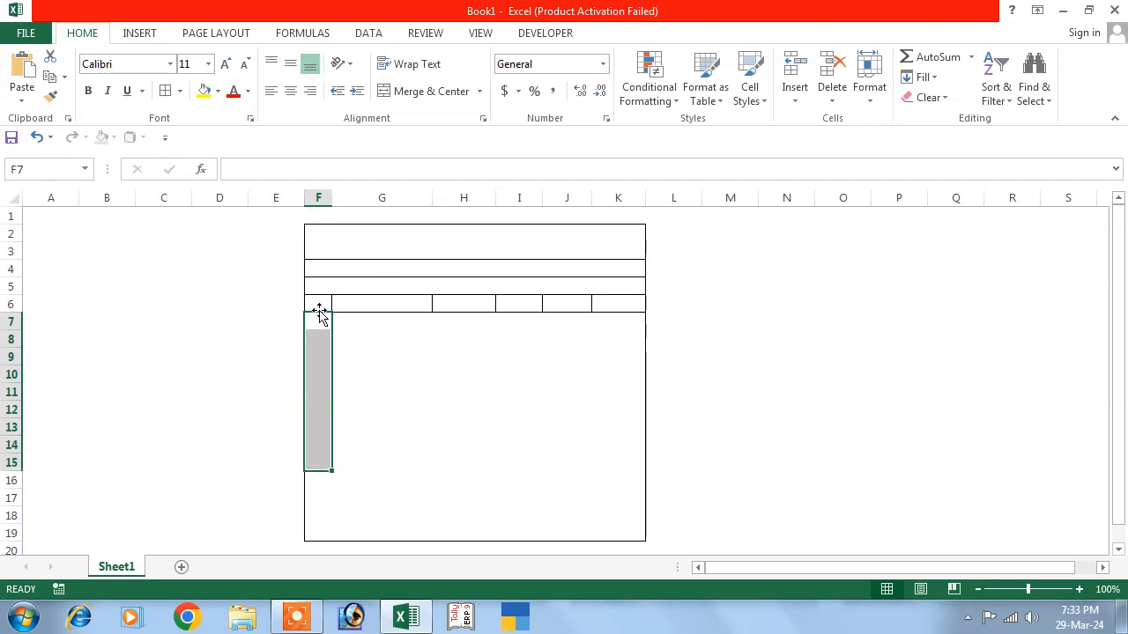
{"action": "left_click_drag", "start_coordinate": [321, 304], "coordinate": [602, 458]}
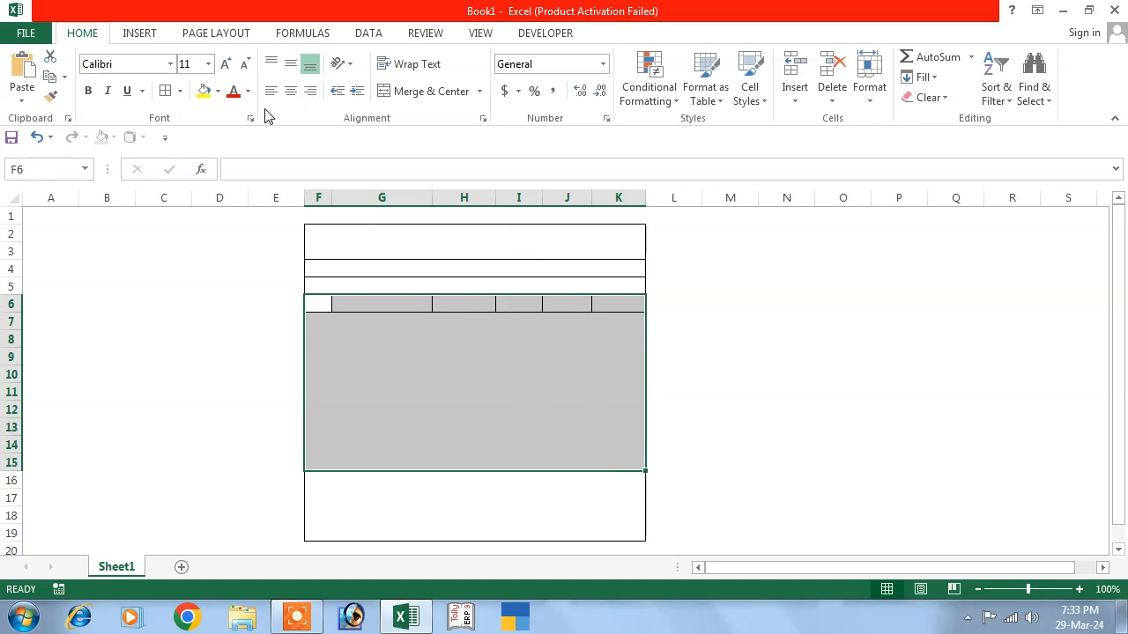
{"action": "left_click", "coordinate": [179, 91]}
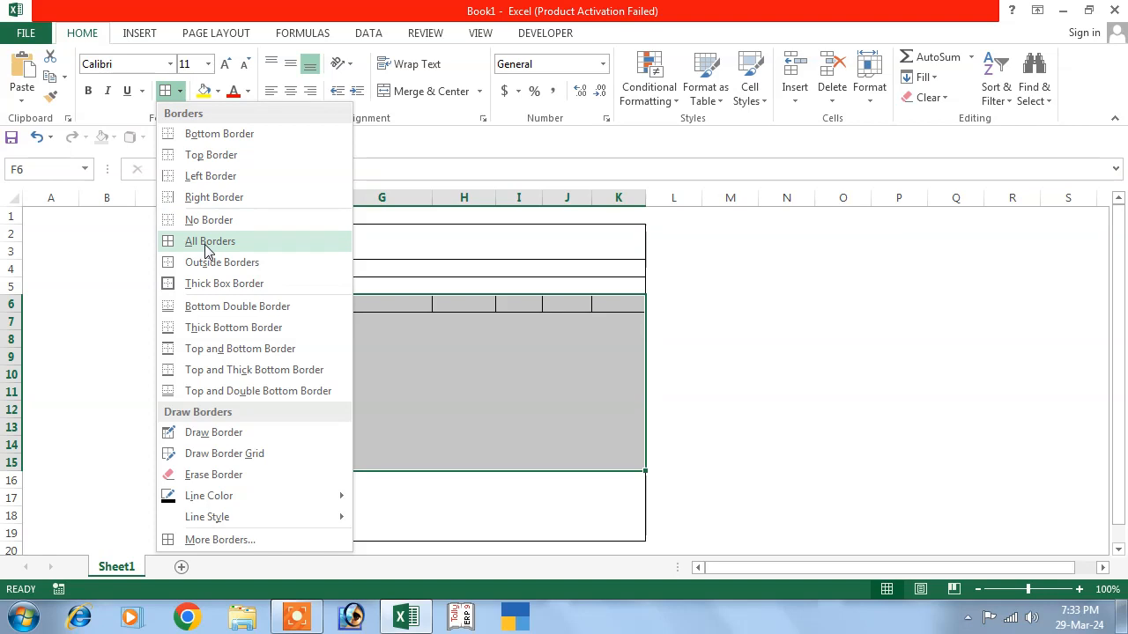
{"action": "left_click", "coordinate": [208, 242]}
{"action": "left_click", "coordinate": [382, 389]}
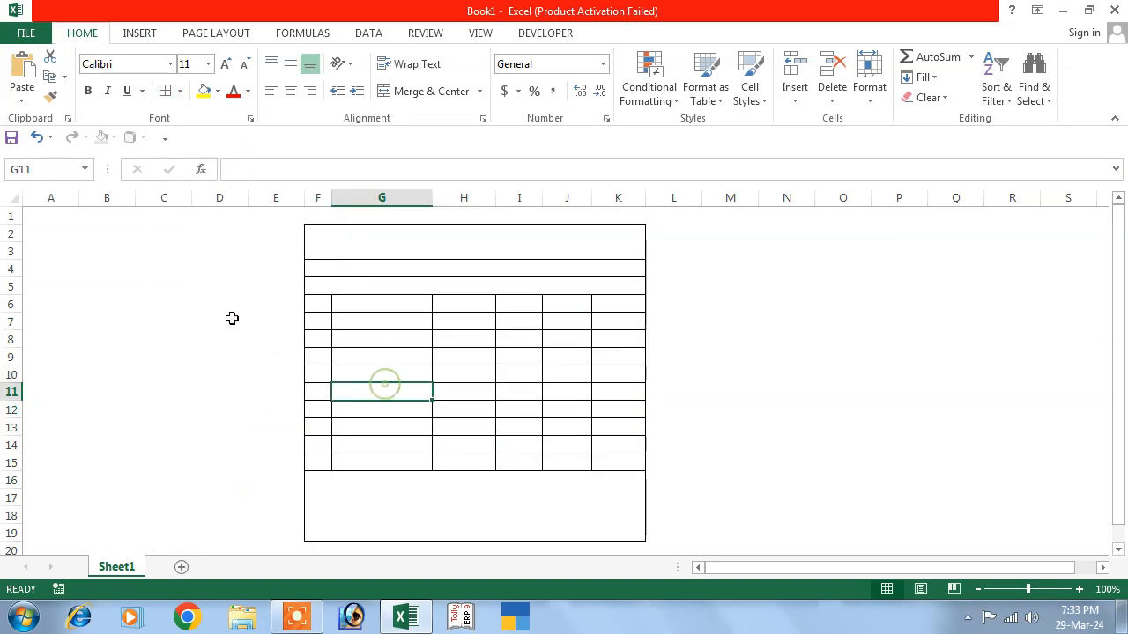
Step: Enter the column headings "S.N." in F6 and "Product Name" in G6
{"action": "left_click", "coordinate": [323, 305]}
{"action": "type", "text": "S.N."}
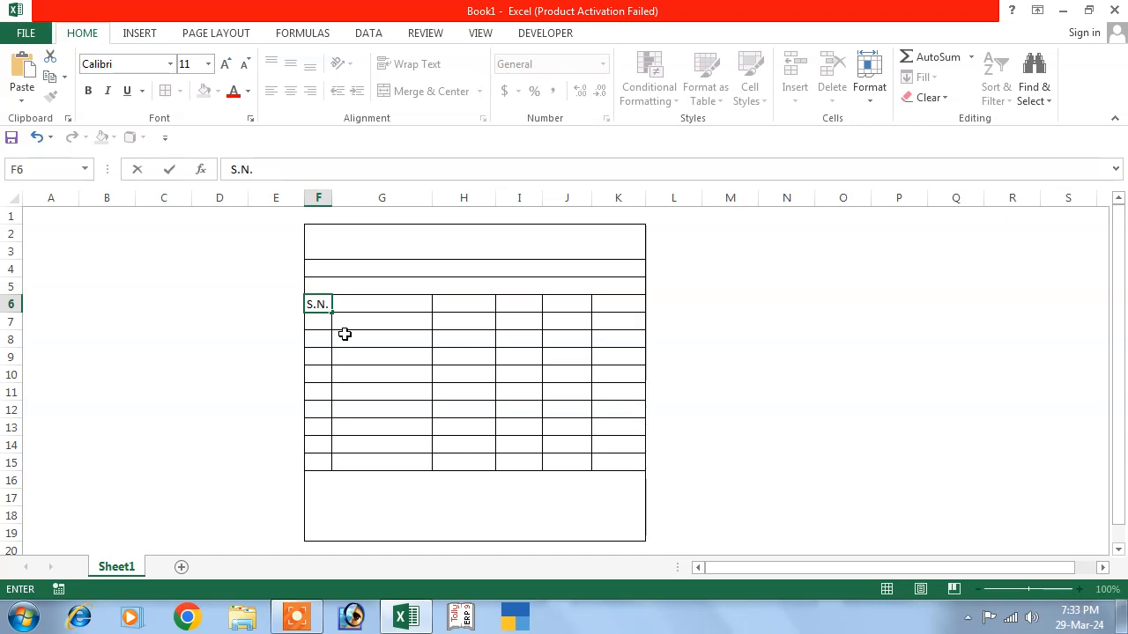
{"action": "key", "text": "Tab"}
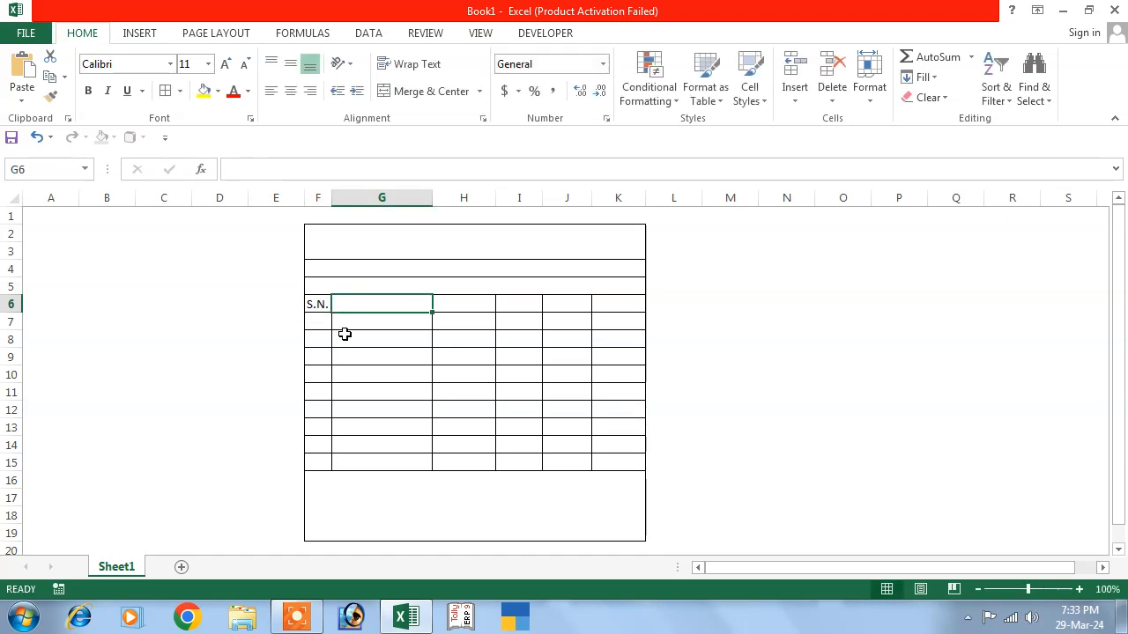
{"action": "type", "text": "product"}
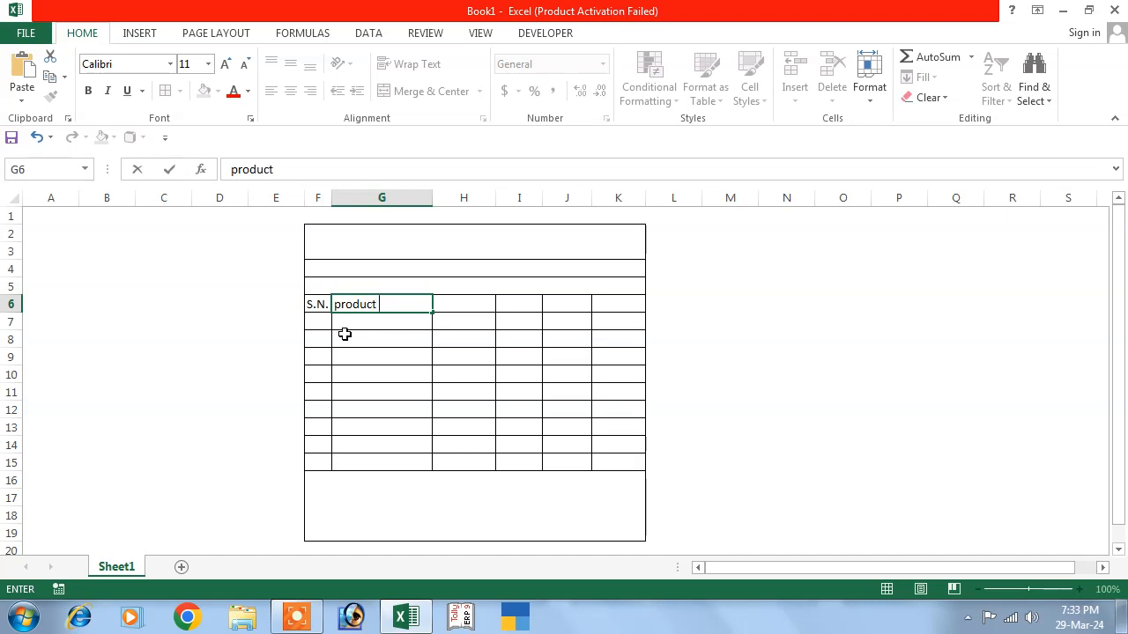
{"action": "type", "text": " Name"}
{"action": "left_click", "coordinate": [240, 169]}
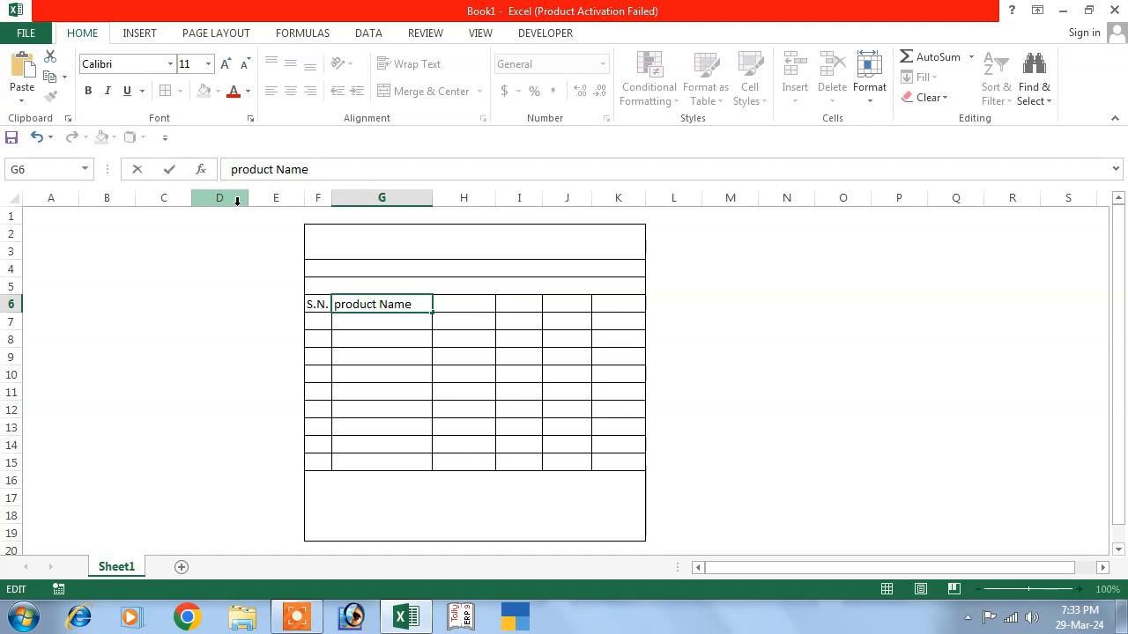
{"action": "key", "text": "BackSpace"}
{"action": "type", "text": "P"}
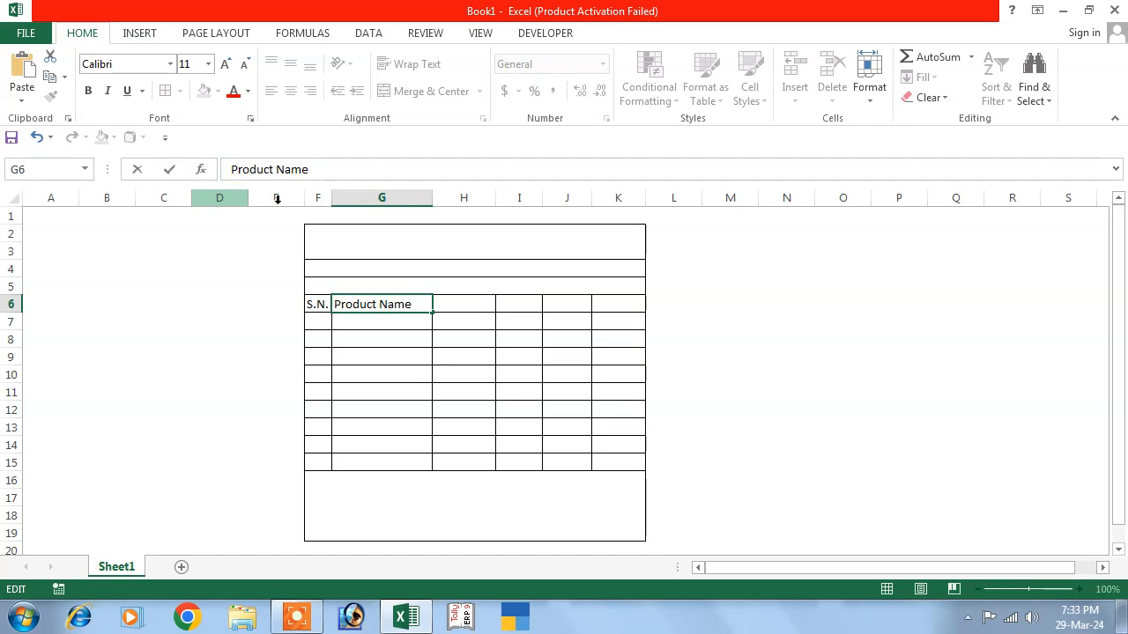
{"action": "left_click", "coordinate": [459, 305]}
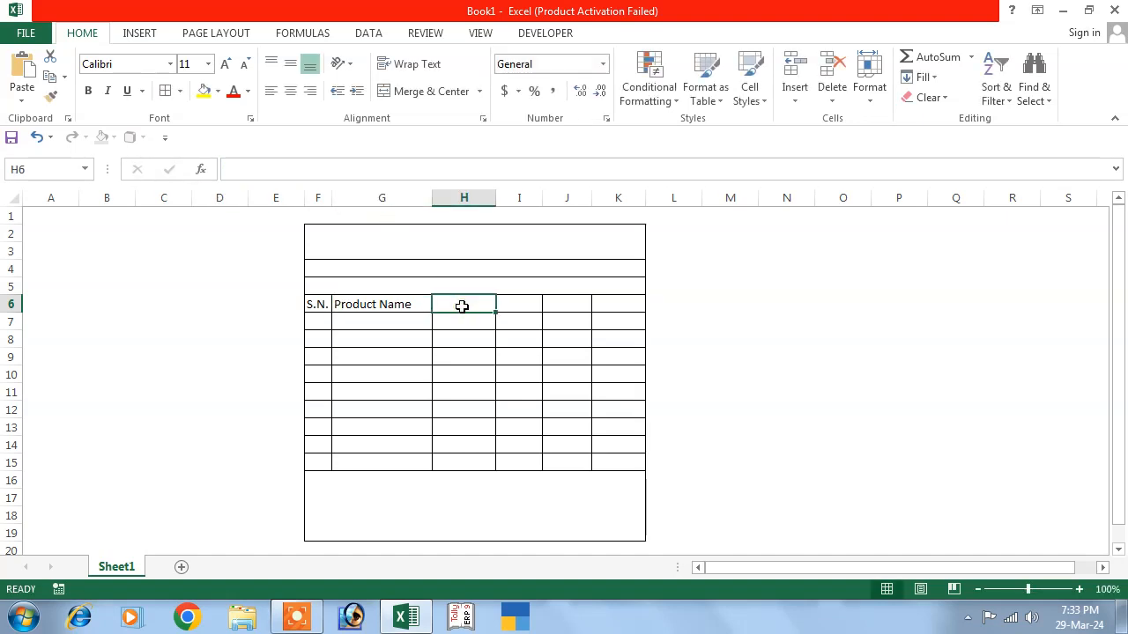
Step: Enter the column headings "HSN", "Qty", "Rate" and "Amount" in H6 to K6
{"action": "type", "text": "HSN"}
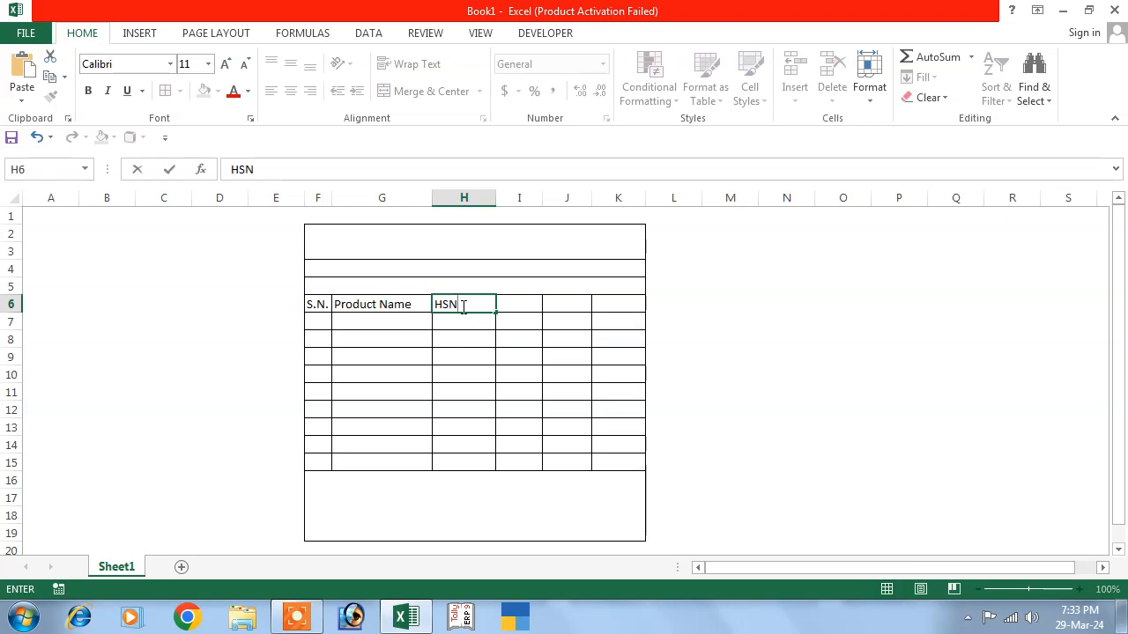
{"action": "key", "text": "Tab"}
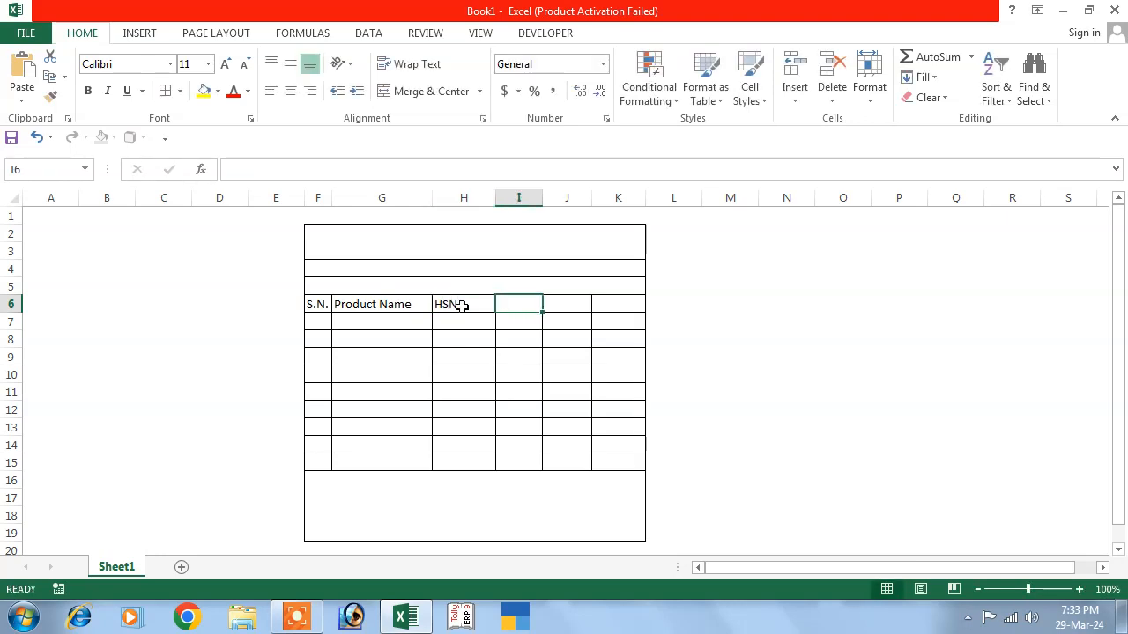
{"action": "type", "text": "Qty"}
{"action": "key", "text": "Tab"}
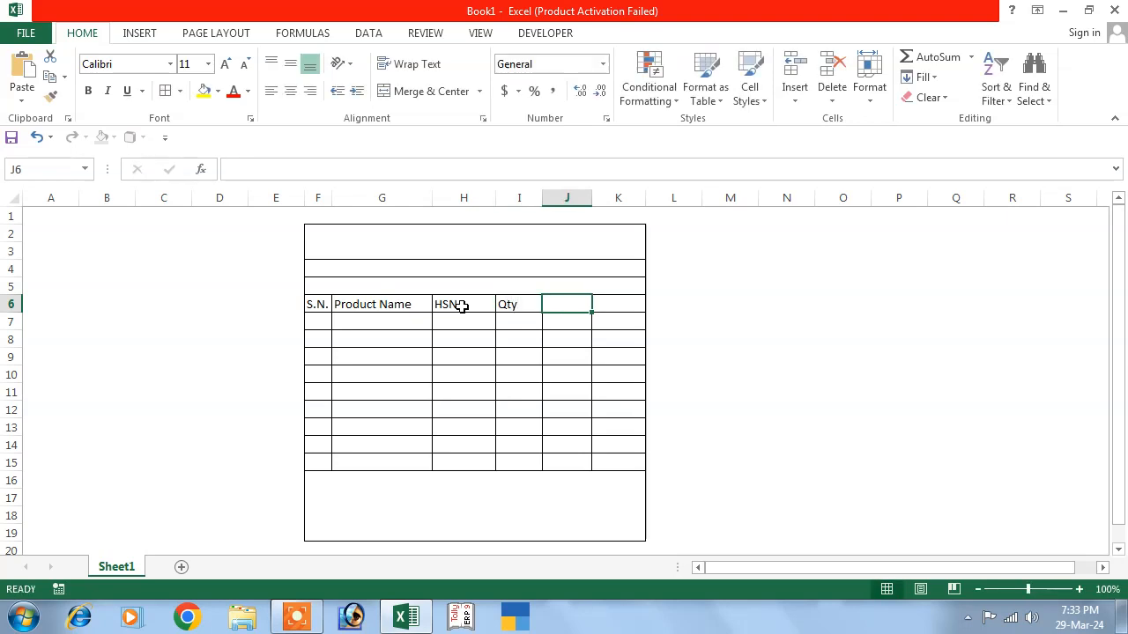
{"action": "type", "text": "Ras"}
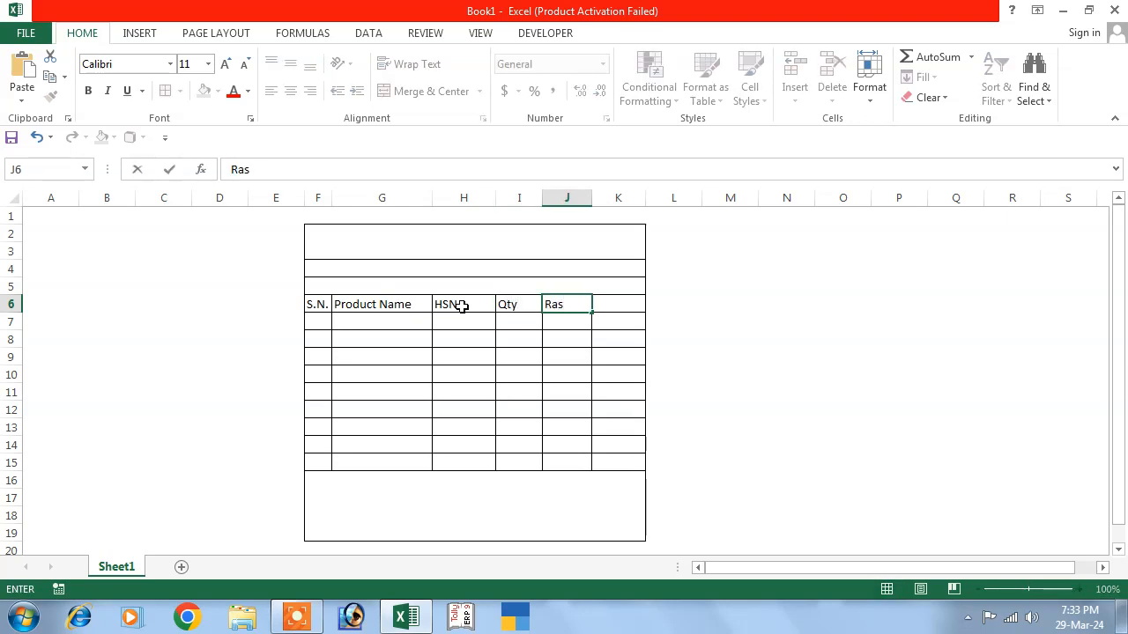
{"action": "key", "text": "BackSpace"}
{"action": "key", "text": "Tab"}
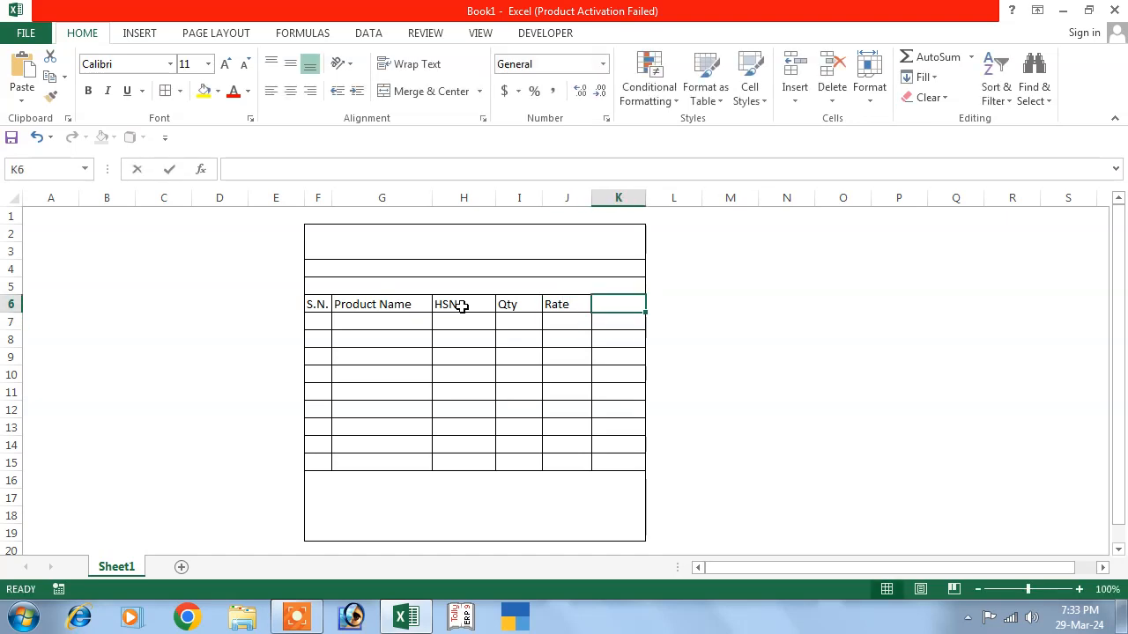
{"action": "type", "text": "Amount"}
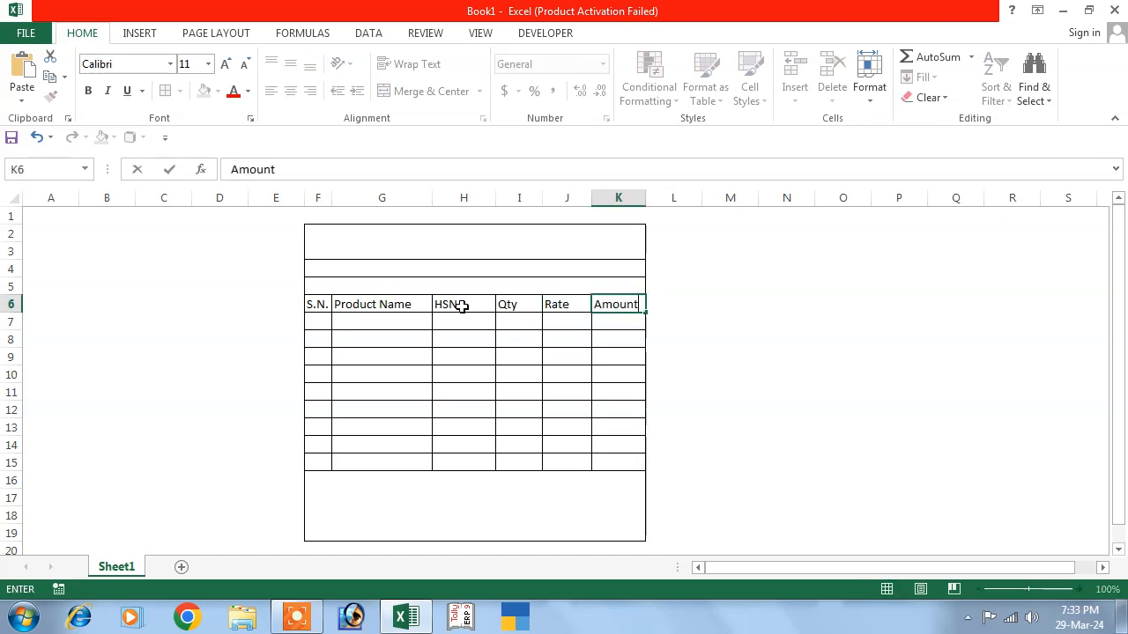
{"action": "left_click", "coordinate": [520, 334]}
Step: Center the contents of the item table F6:K15 horizontally
{"action": "left_click_drag", "start_coordinate": [323, 305], "coordinate": [629, 461]}
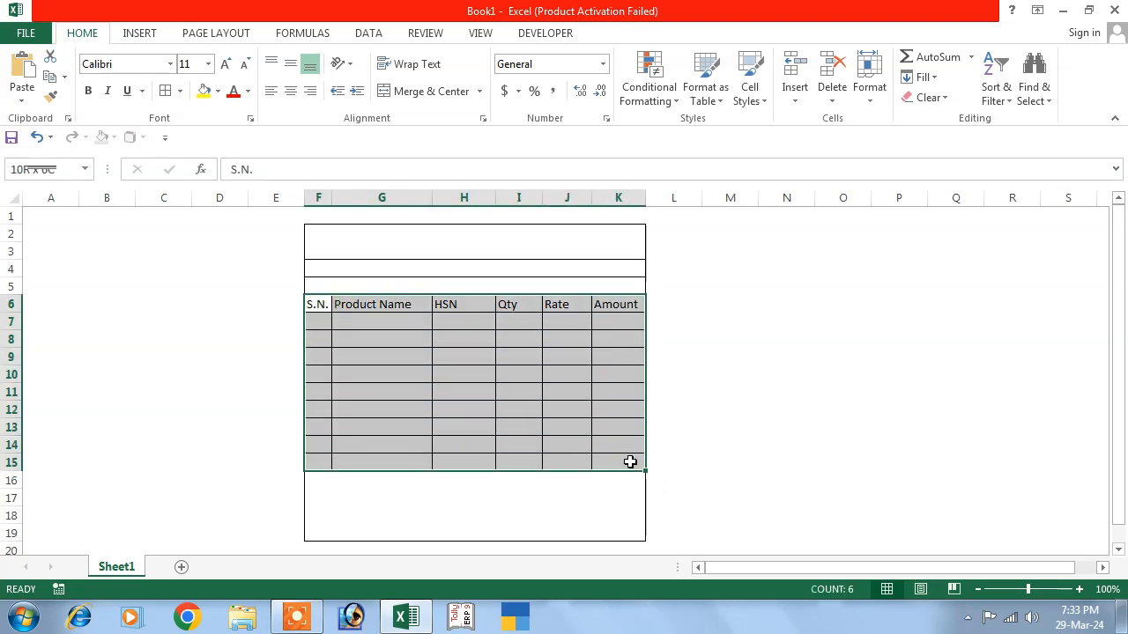
{"action": "left_click", "coordinate": [292, 93]}
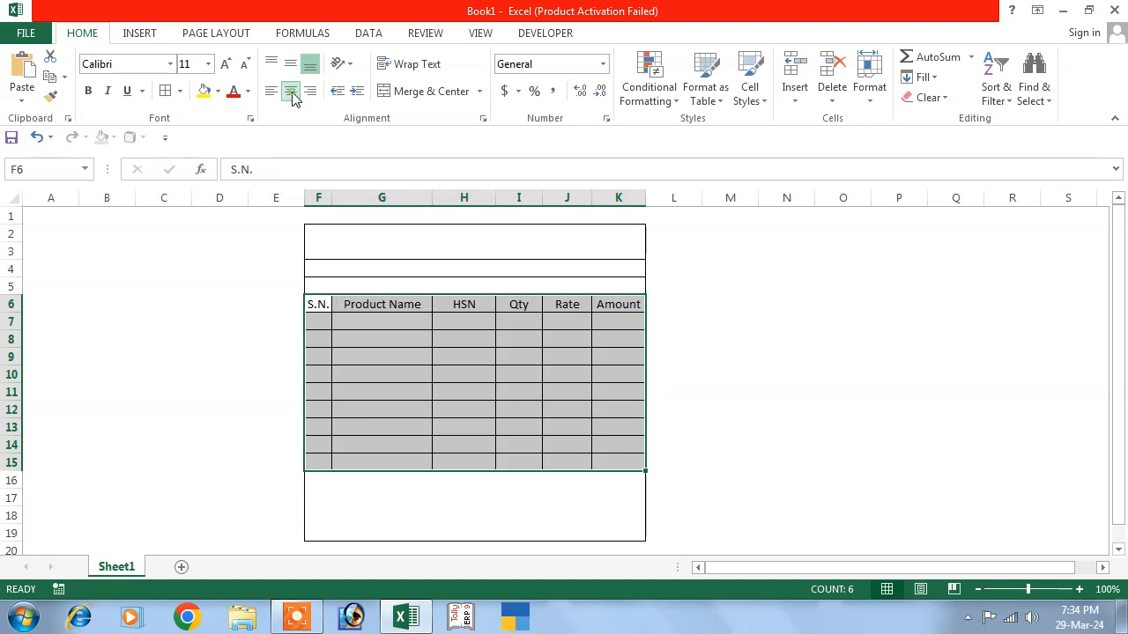
{"action": "left_click", "coordinate": [410, 326]}
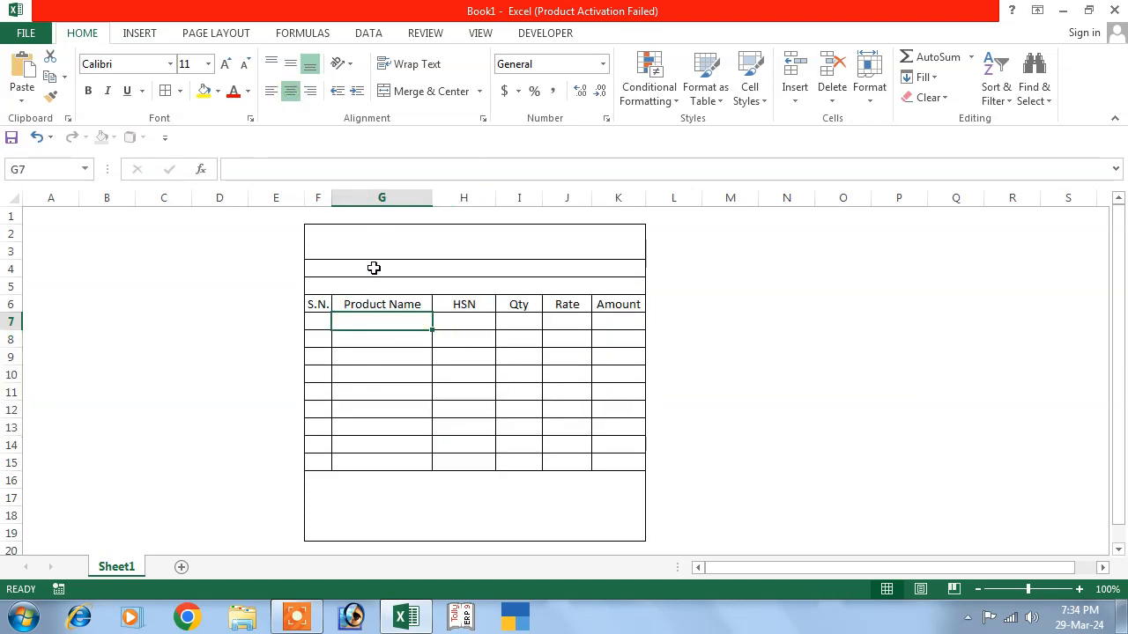
Step: Enter "Party Name" and "Date:-" in the merged row 5, separated by a wide run of spaces
{"action": "left_click", "coordinate": [345, 284]}
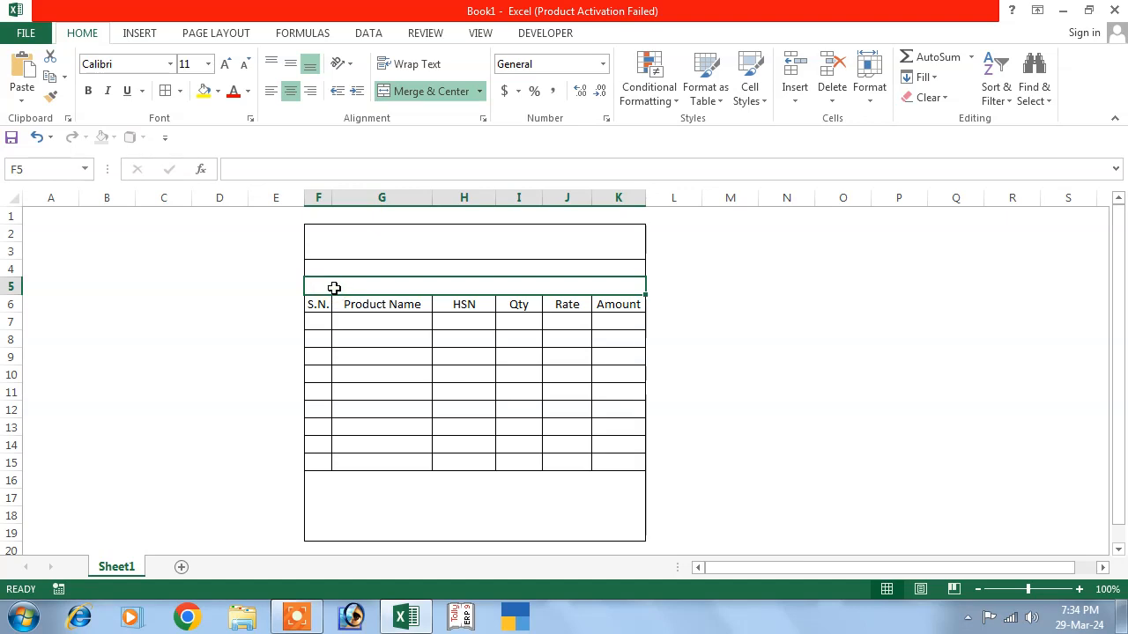
{"action": "type", "text": "Pa"}
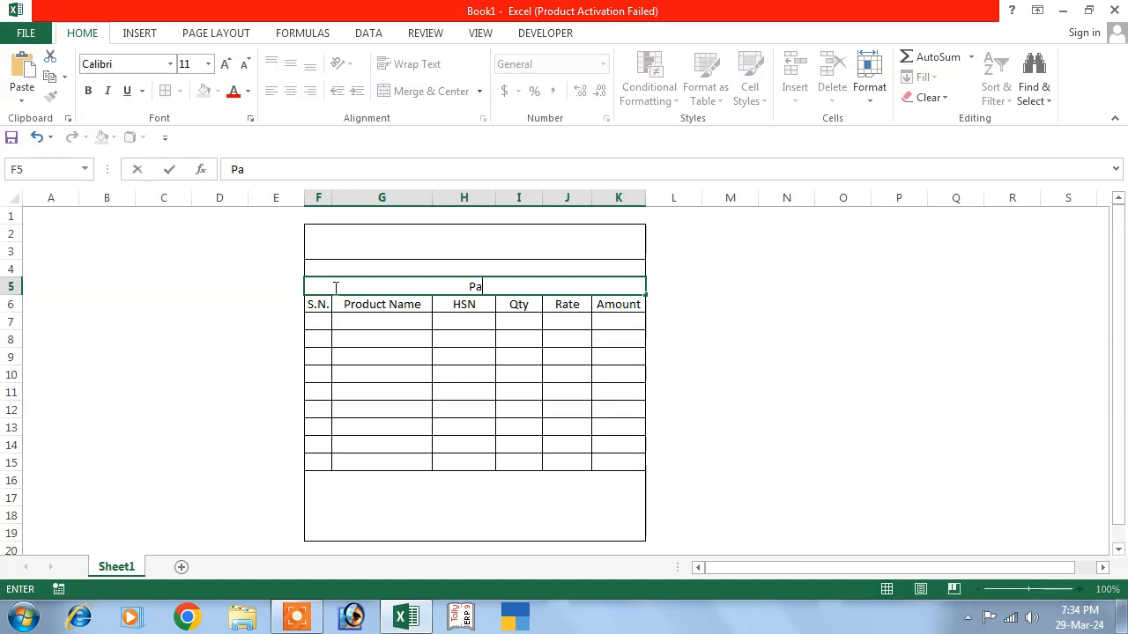
{"action": "type", "text": "rty Name"}
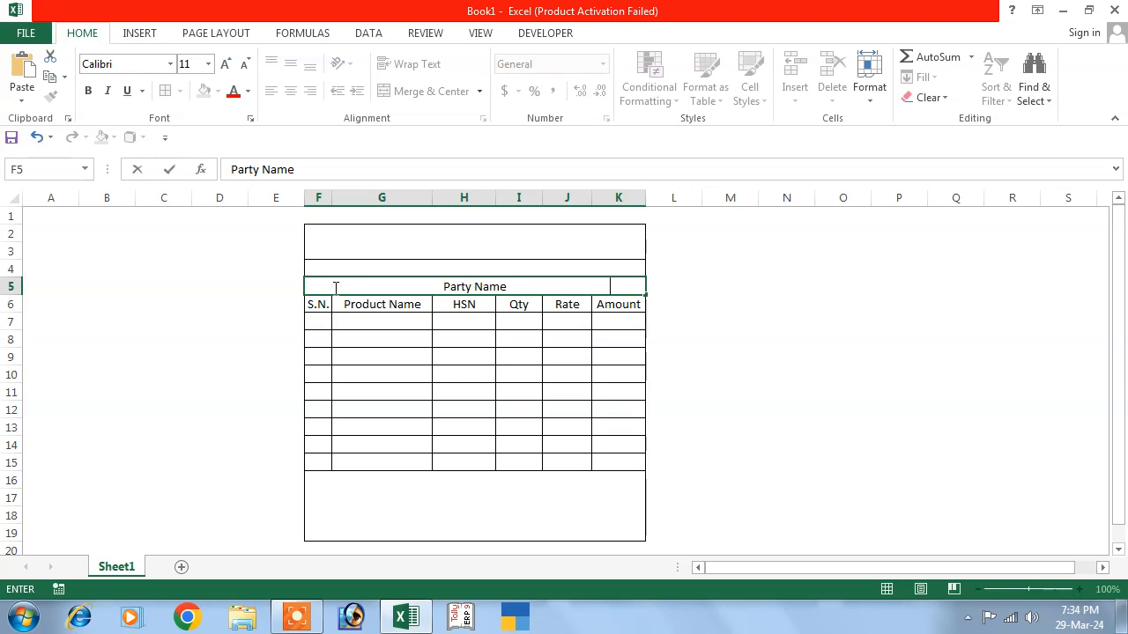
{"action": "type", "text": "Da"}
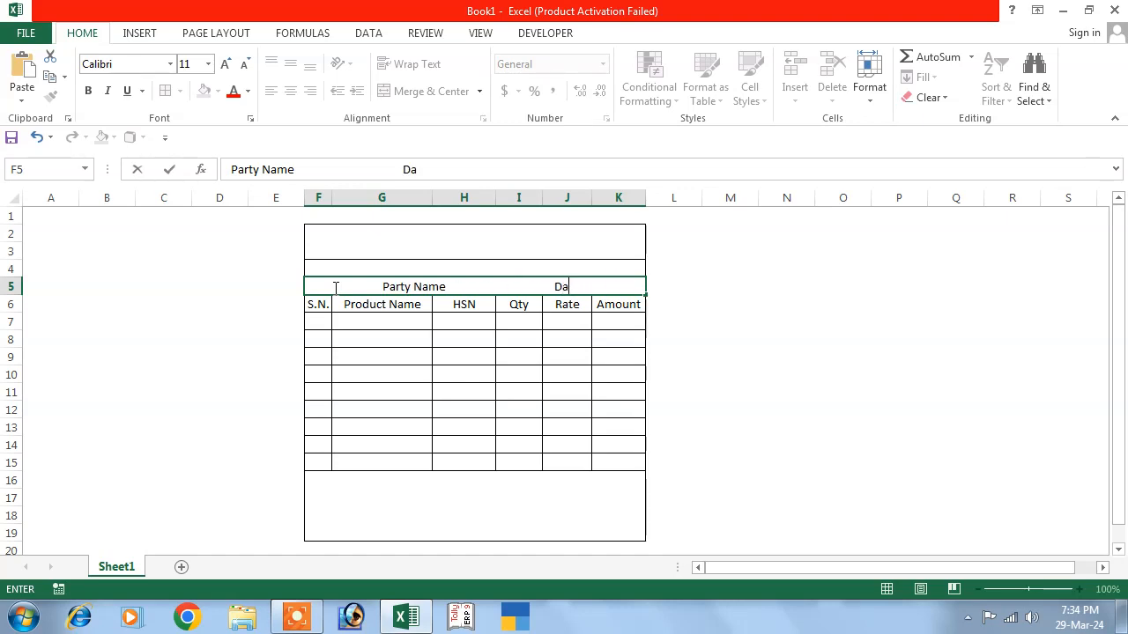
{"action": "type", "text": "te:"}
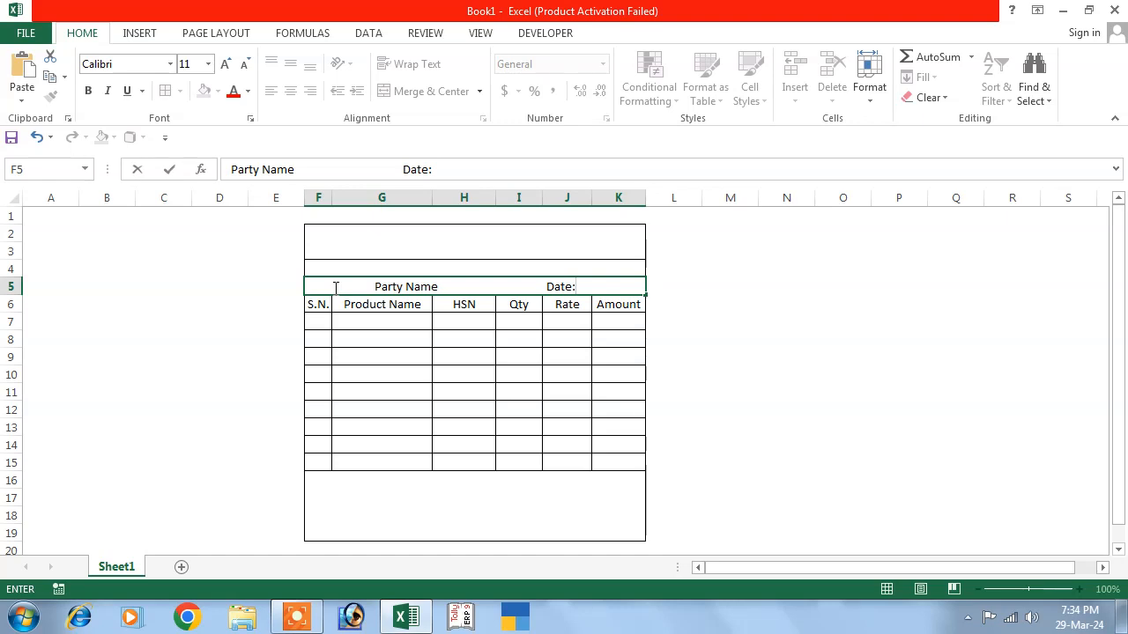
{"action": "type", "text": "-"}
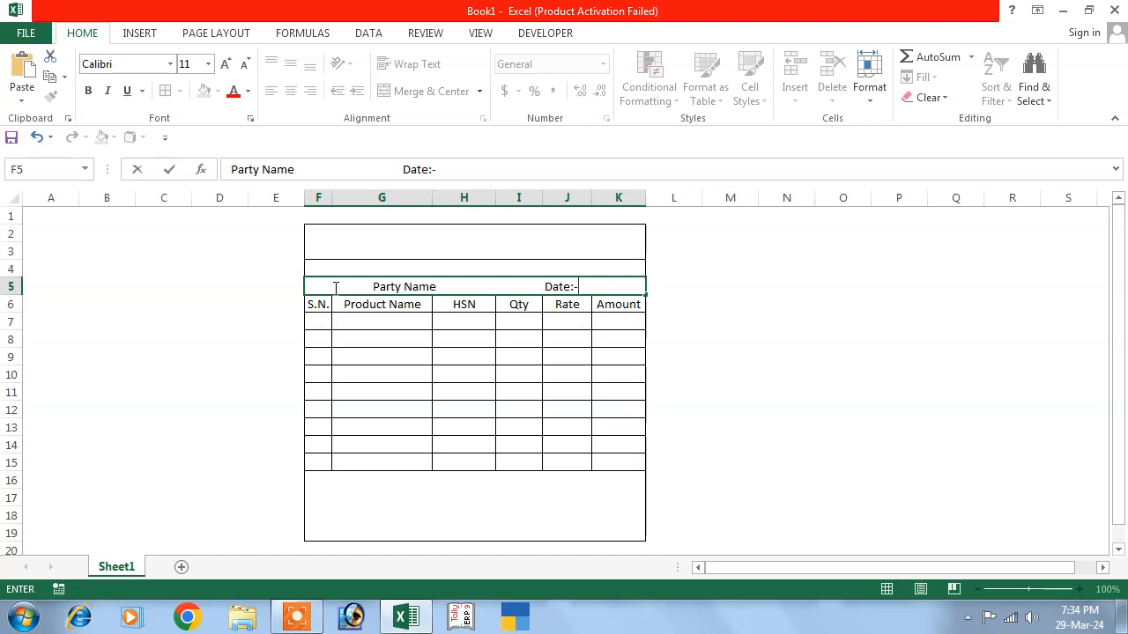
Step: Adjust the spaces between "Party Name" and "Date:-" in row 5 so the labels sit near opposite ends of the row
{"action": "left_click", "coordinate": [479, 288]}
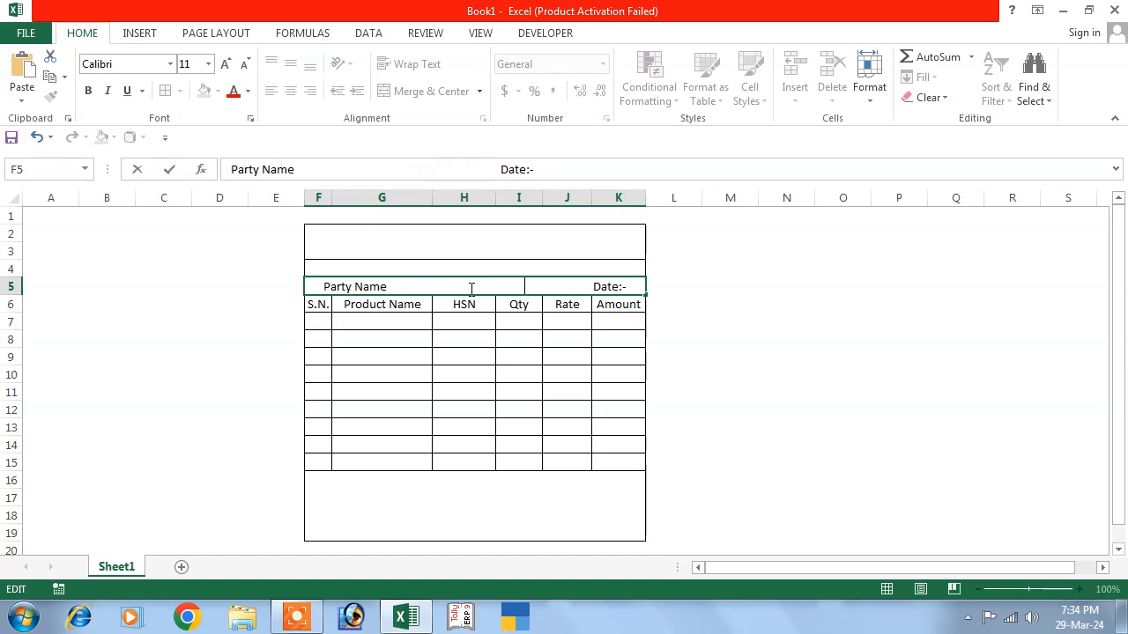
{"action": "key", "text": "BackSpace"}
{"action": "key", "text": "BackSpace"}
{"action": "key", "text": "BackSpace"}
{"action": "key", "text": "BackSpace"}
{"action": "key", "text": "BackSpace"}
{"action": "key", "text": "BackSpace"}
{"action": "key", "text": "BackSpace"}
{"action": "key", "text": "BackSpace"}
{"action": "key", "text": "BackSpace"}
{"action": "key", "text": "BackSpace"}
{"action": "key", "text": "BackSpace"}
{"action": "key", "text": "BackSpace"}
{"action": "key", "text": "BackSpace"}
{"action": "key", "text": "BackSpace"}
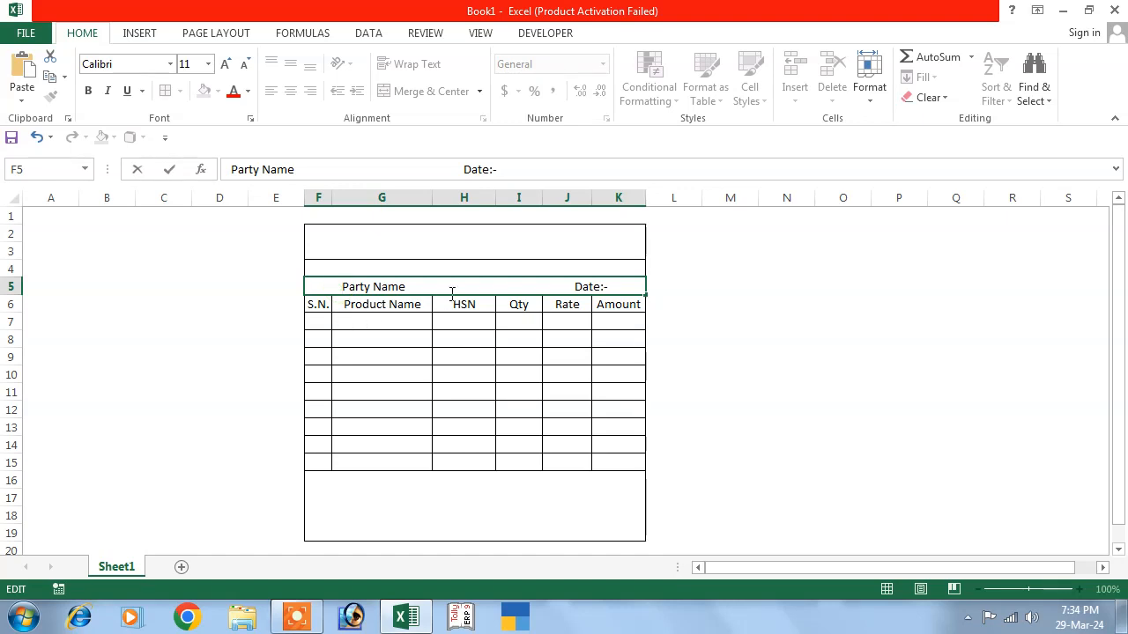
{"action": "key", "text": "BackSpace"}
{"action": "key", "text": "BackSpace"}
{"action": "key", "text": "BackSpace"}
{"action": "key", "text": "BackSpace"}
{"action": "key", "text": "BackSpace"}
{"action": "key", "text": "BackSpace"}
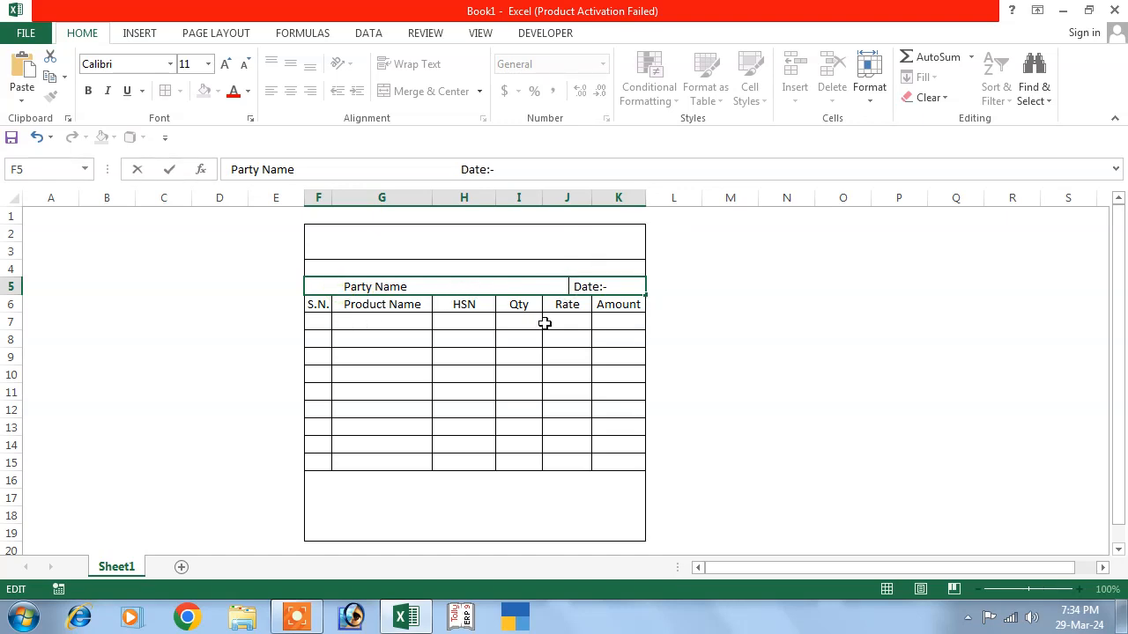
{"action": "key", "text": "BackSpace"}
{"action": "key", "text": "BackSpace"}
{"action": "key", "text": "BackSpace"}
{"action": "key", "text": "BackSpace"}
{"action": "key", "text": "BackSpace"}
{"action": "key", "text": "BackSpace"}
{"action": "key", "text": "BackSpace"}
{"action": "key", "text": "BackSpace"}
{"action": "key", "text": "BackSpace"}
{"action": "key", "text": "BackSpace"}
{"action": "key", "text": "BackSpace"}
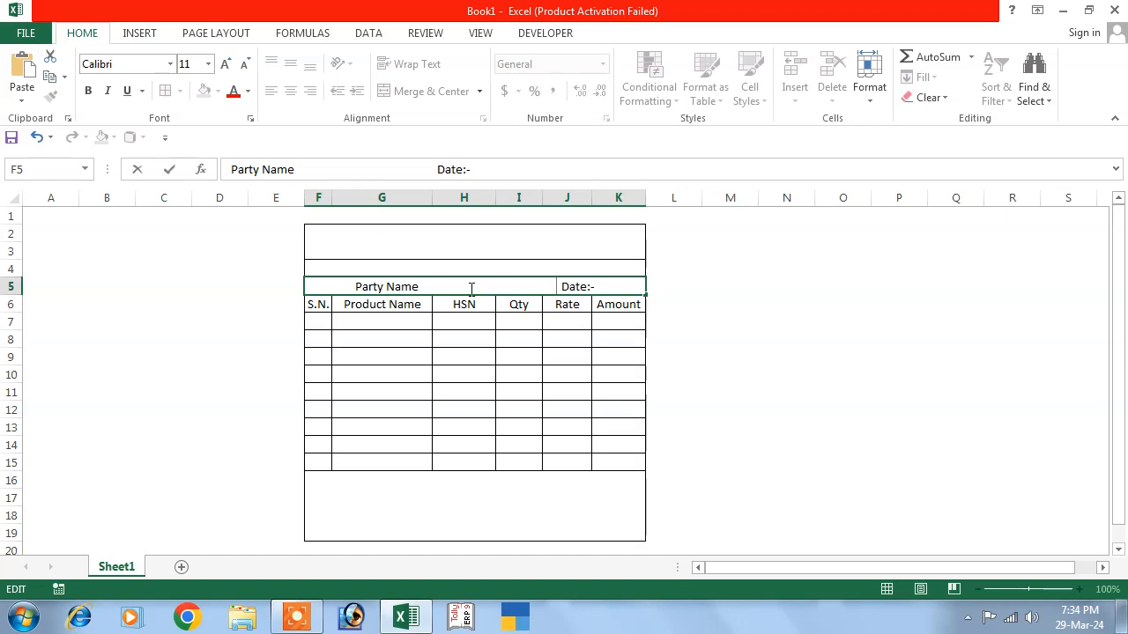
{"action": "key", "text": "BackSpace"}
{"action": "key", "text": "BackSpace"}
{"action": "key", "text": "BackSpace"}
{"action": "key", "text": "BackSpace"}
{"action": "key", "text": "BackSpace"}
{"action": "key", "text": "BackSpace"}
{"action": "key", "text": "BackSpace"}
{"action": "key", "text": "BackSpace"}
{"action": "key", "text": "BackSpace"}
{"action": "key", "text": "BackSpace"}
{"action": "key", "text": "BackSpace"}
{"action": "key", "text": "BackSpace"}
{"action": "key", "text": "BackSpace"}
{"action": "key", "text": "BackSpace"}
{"action": "key", "text": "BackSpace"}
{"action": "key", "text": "BackSpace"}
{"action": "key", "text": "BackSpace"}
{"action": "key", "text": "BackSpace"}
{"action": "key", "text": "BackSpace"}
{"action": "key", "text": "BackSpace"}
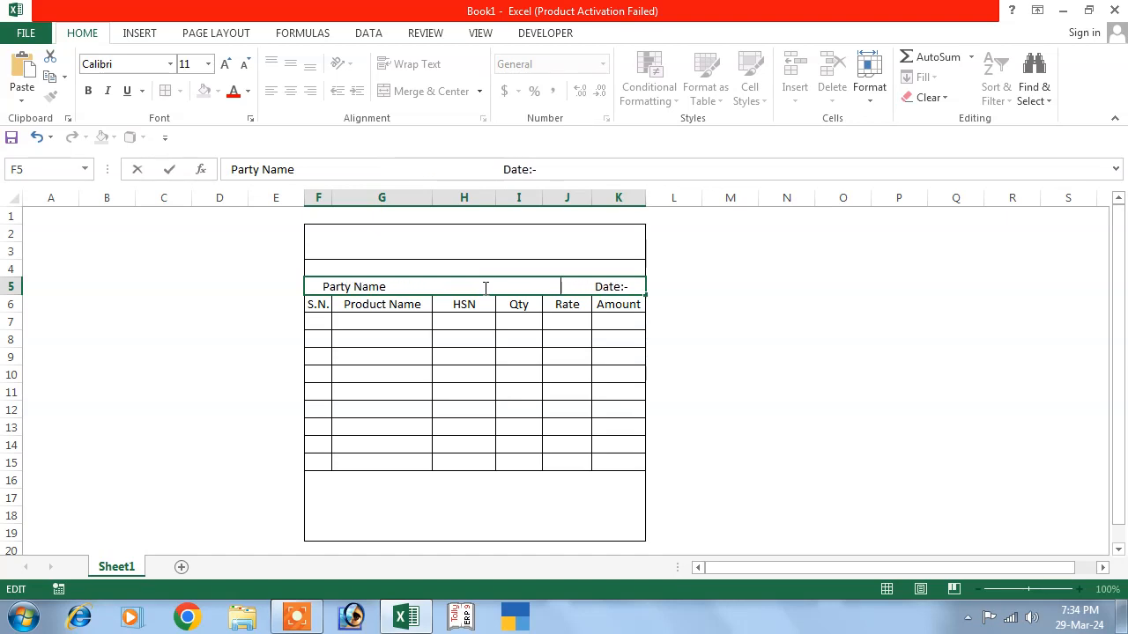
{"action": "key", "text": "BackSpace"}
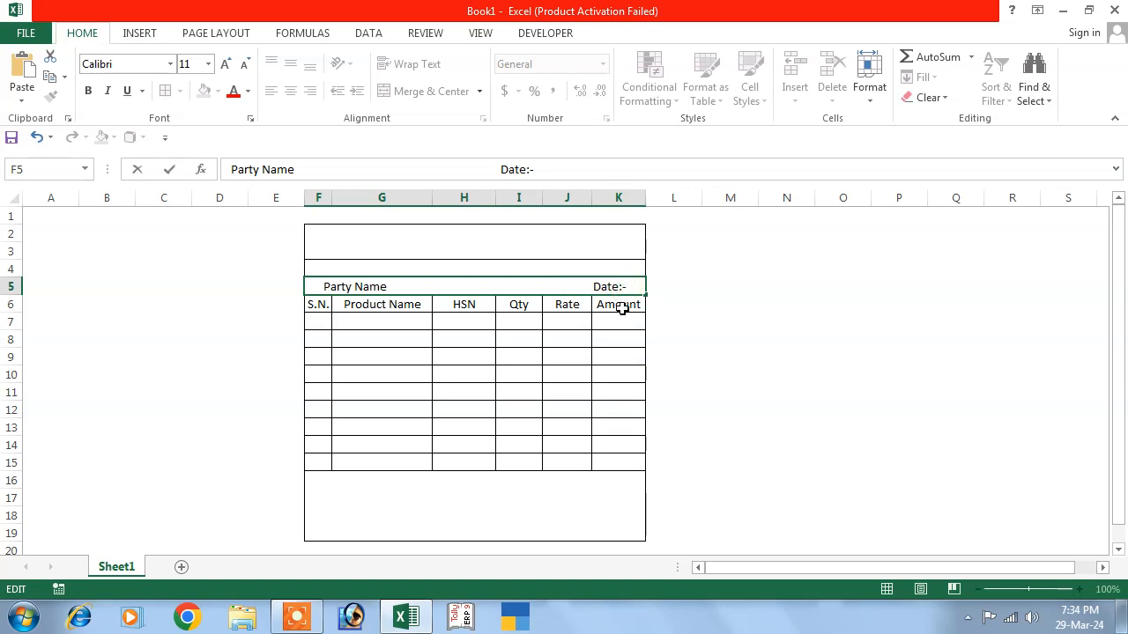
Step: Add the date 1-4-2024 after "Date:-" in the merged row 5
{"action": "type", "text": "1"}
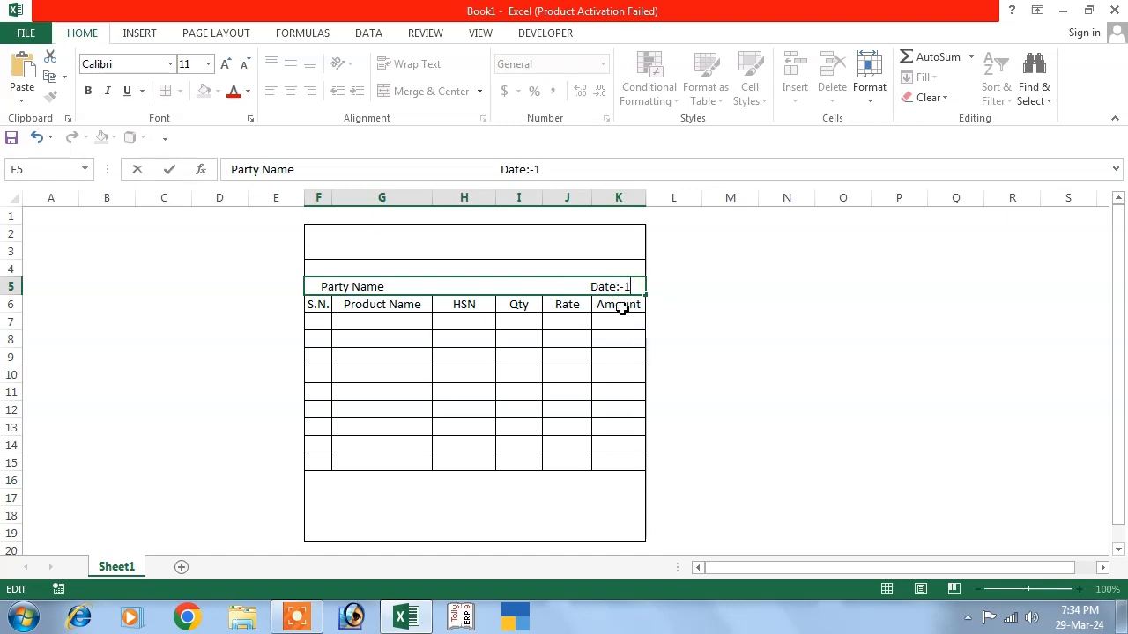
{"action": "type", "text": "-4-"}
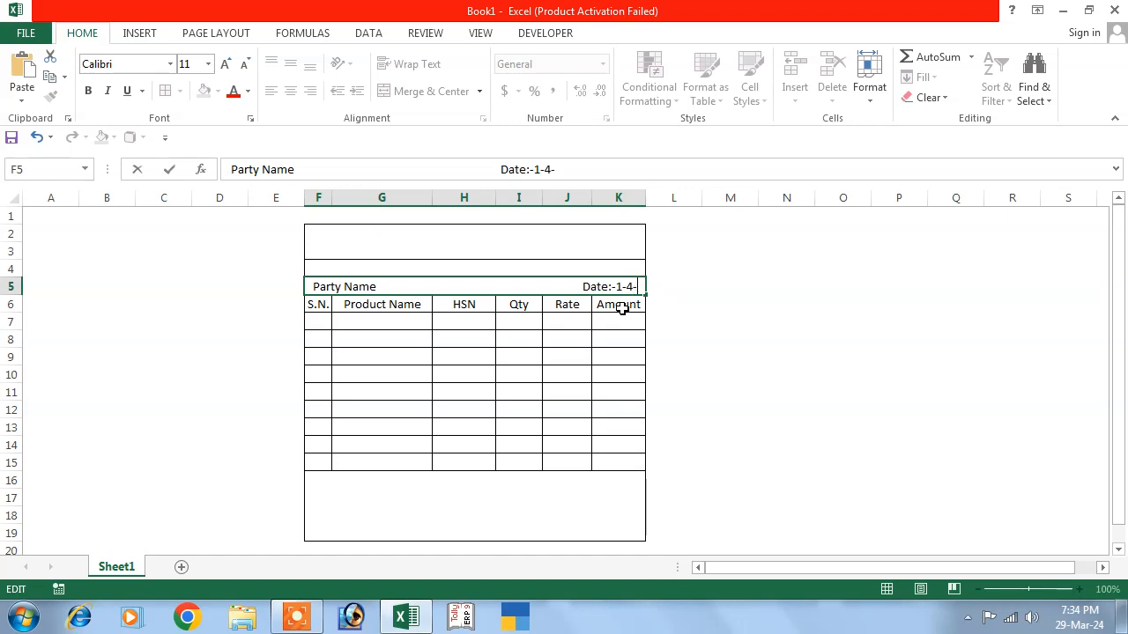
{"action": "type", "text": "2024"}
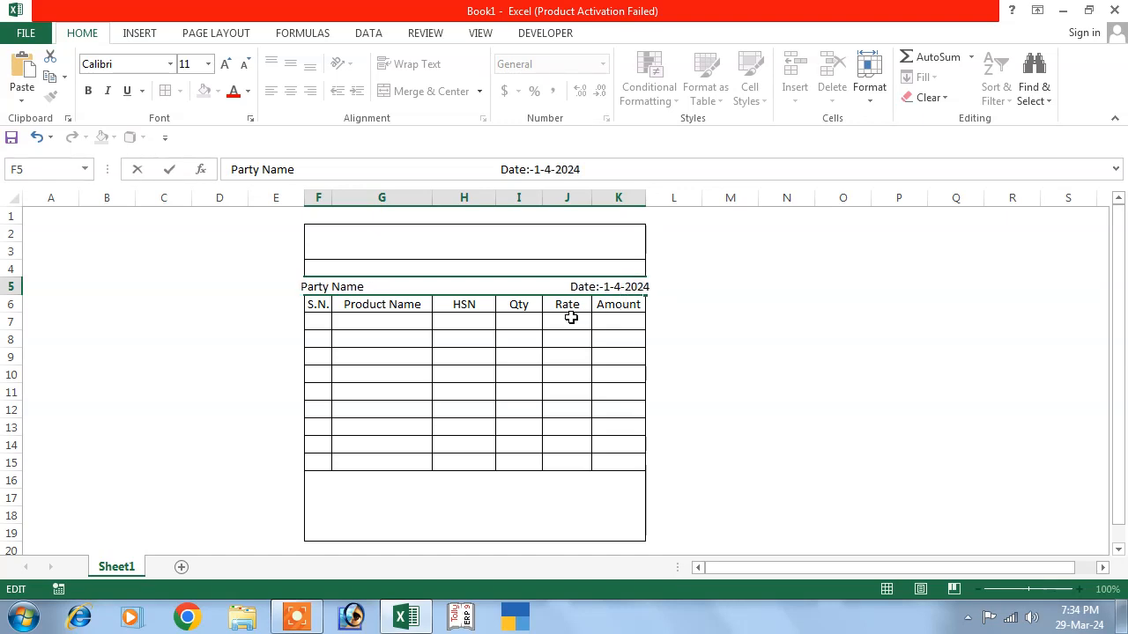
{"action": "left_click", "coordinate": [489, 353]}
Step: Remove surplus spaces between "Party Name" and the date in F5 so the whole line fits inside the frame
{"action": "left_click", "coordinate": [496, 284]}
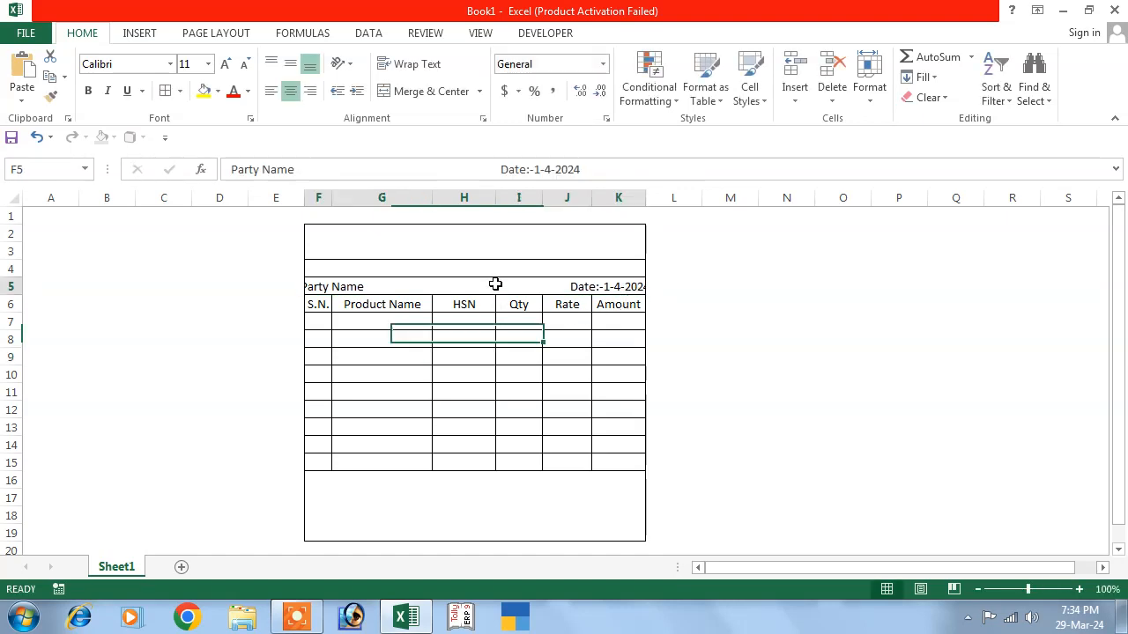
{"action": "left_click", "coordinate": [377, 169]}
{"action": "key", "text": "BackSpace"}
{"action": "key", "text": "BackSpace"}
{"action": "key", "text": "BackSpace"}
{"action": "key", "text": "BackSpace"}
{"action": "key", "text": "BackSpace"}
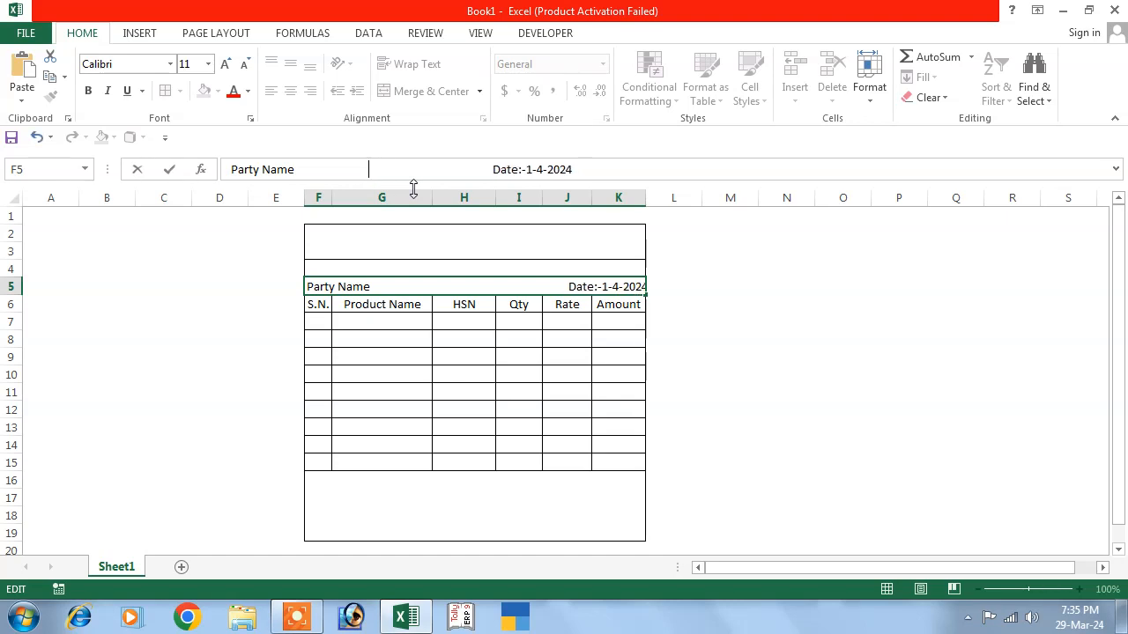
{"action": "key", "text": "BackSpace"}
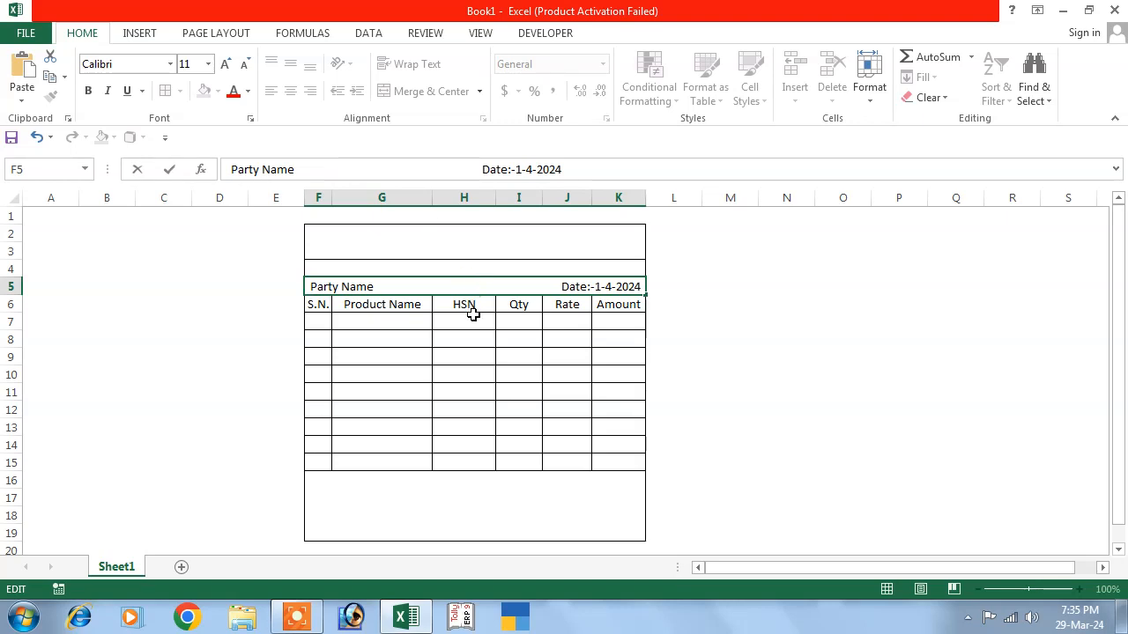
{"action": "left_click", "coordinate": [460, 411]}
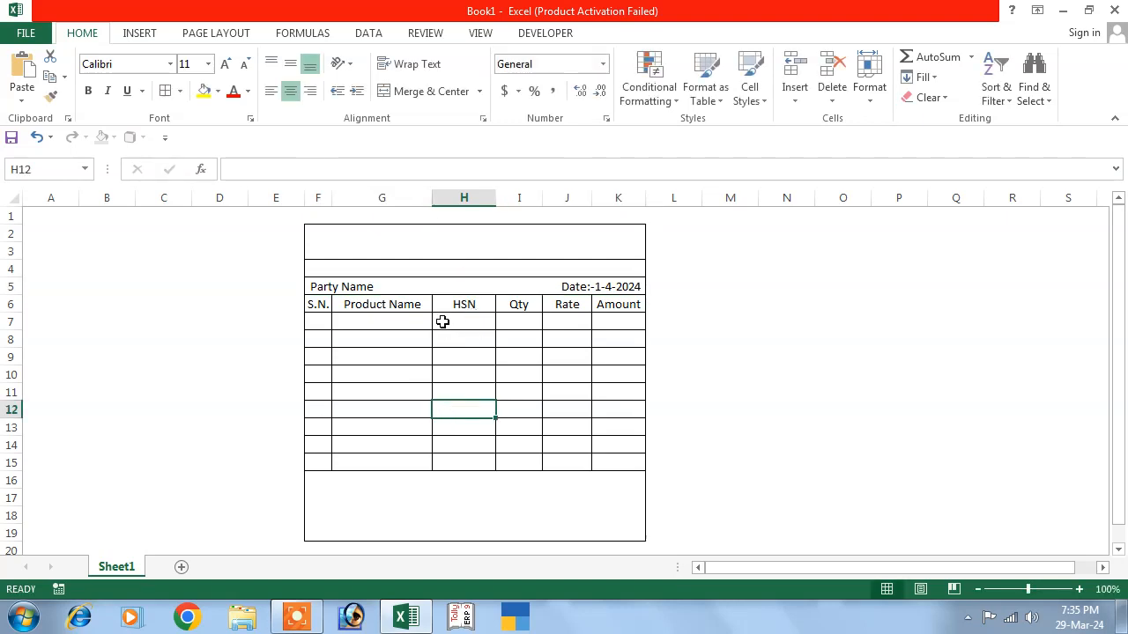
Step: Enter "Venue :-Sahebganj" and "GST No" with the GST number in merged row 4, spaced out to opposite ends of the frame
{"action": "left_click", "coordinate": [417, 264]}
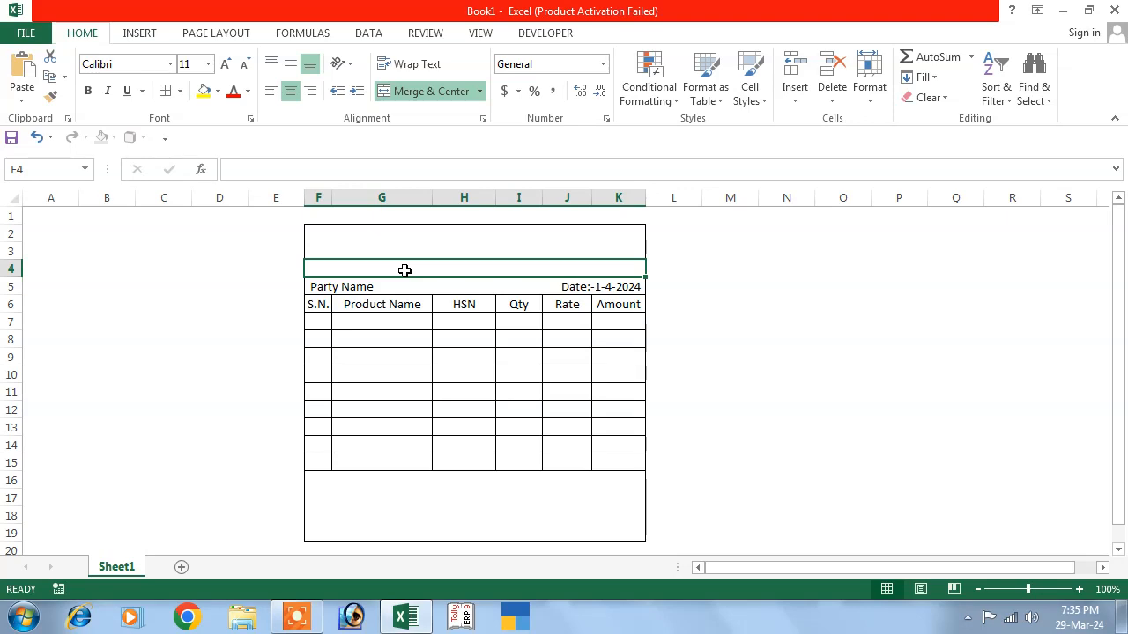
{"action": "type", "text": "Sa"}
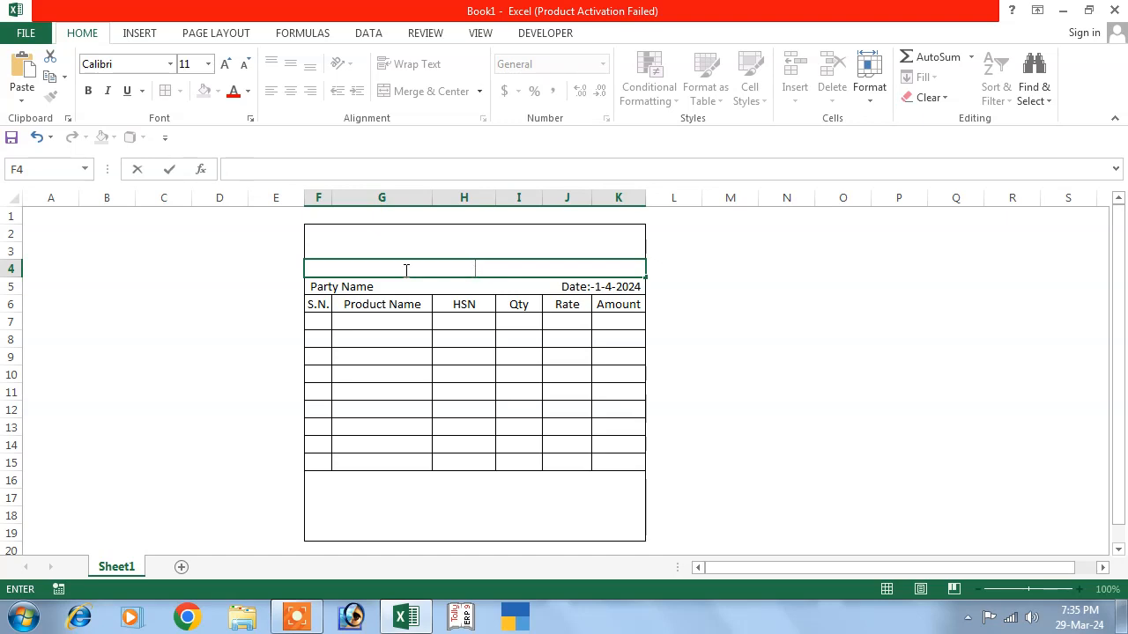
{"action": "type", "text": "Venue :-Sahe"}
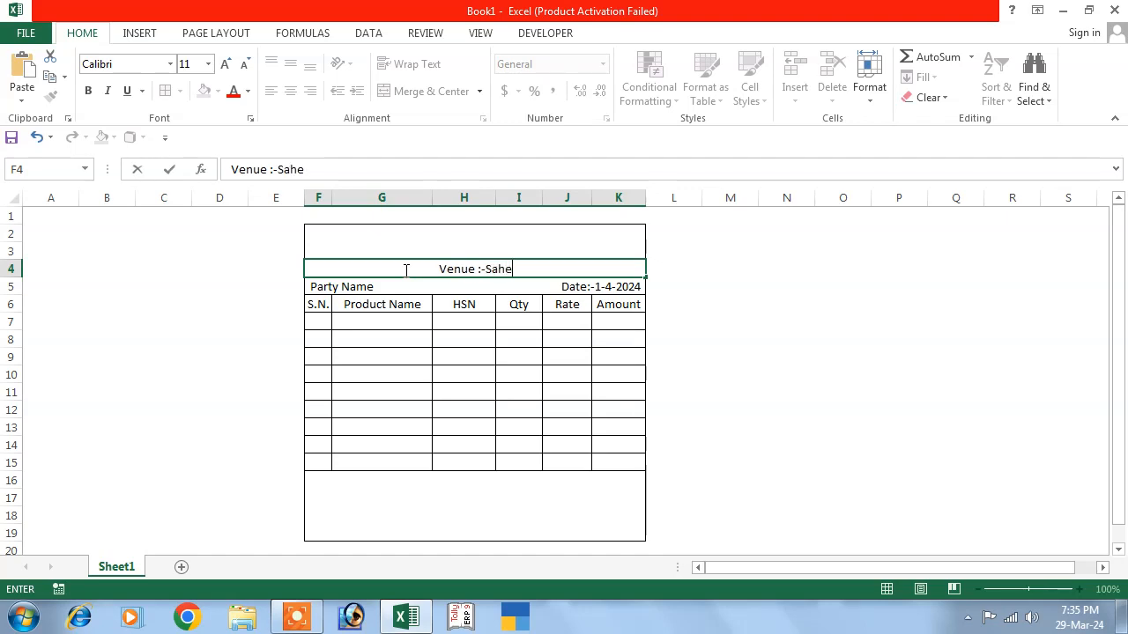
{"action": "type", "text": "bganj"}
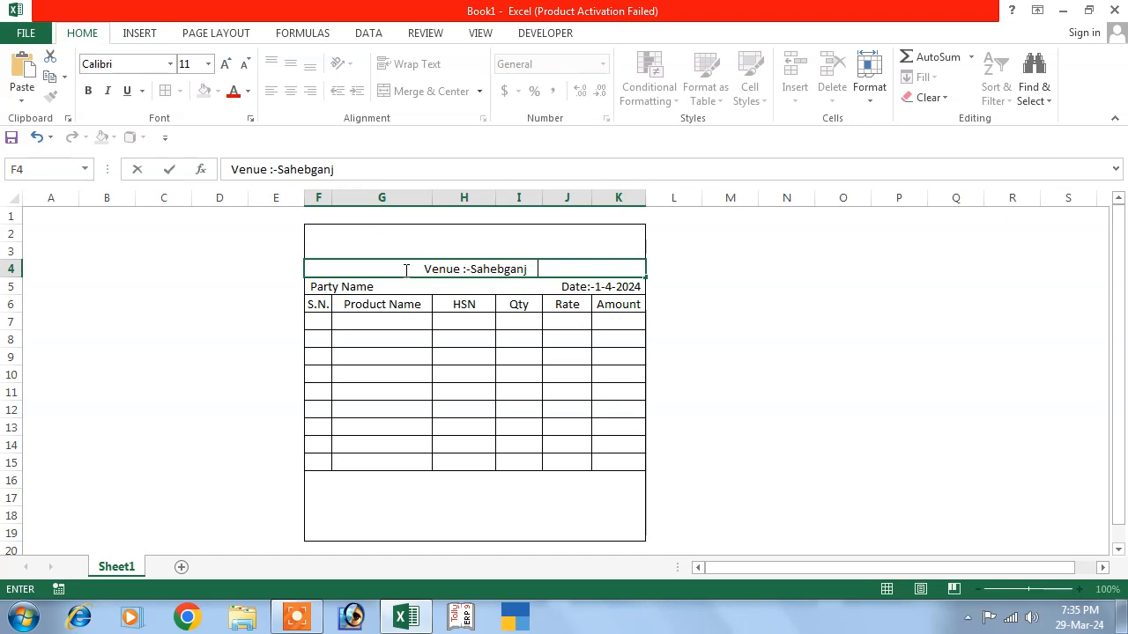
{"action": "type", "text": "   GST"}
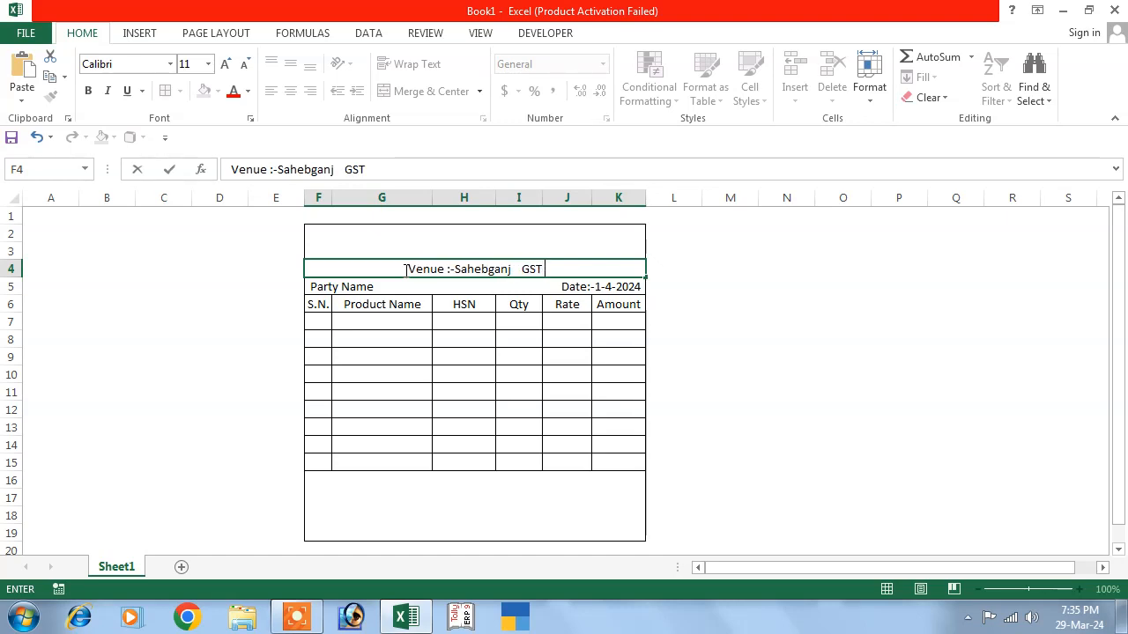
{"action": "type", "text": " N"}
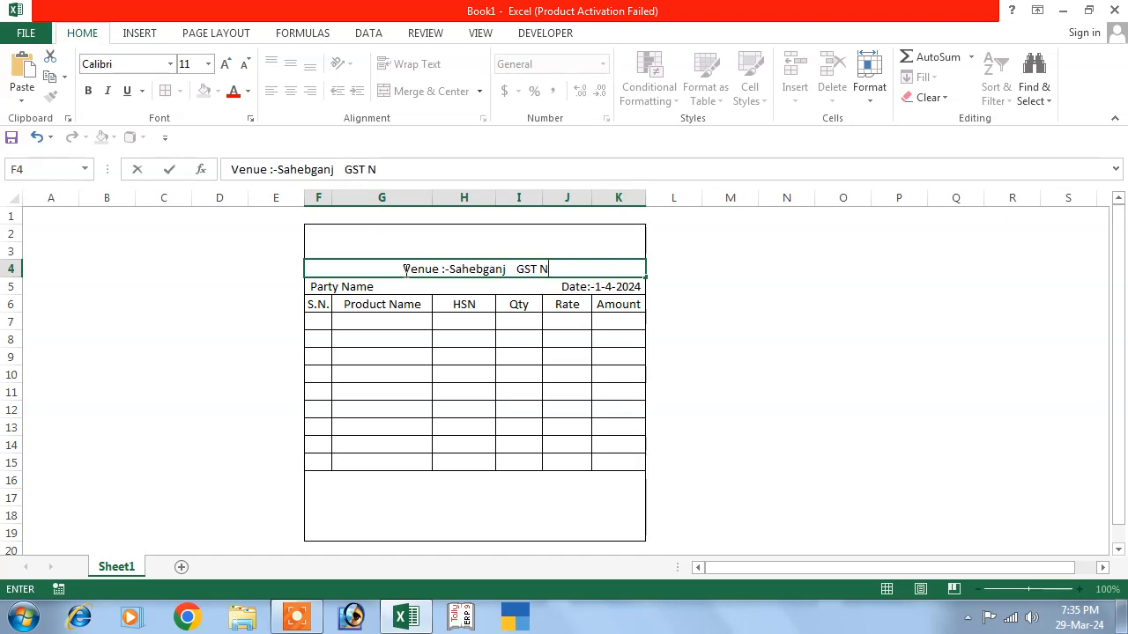
{"action": "type", "text": "o  FD"}
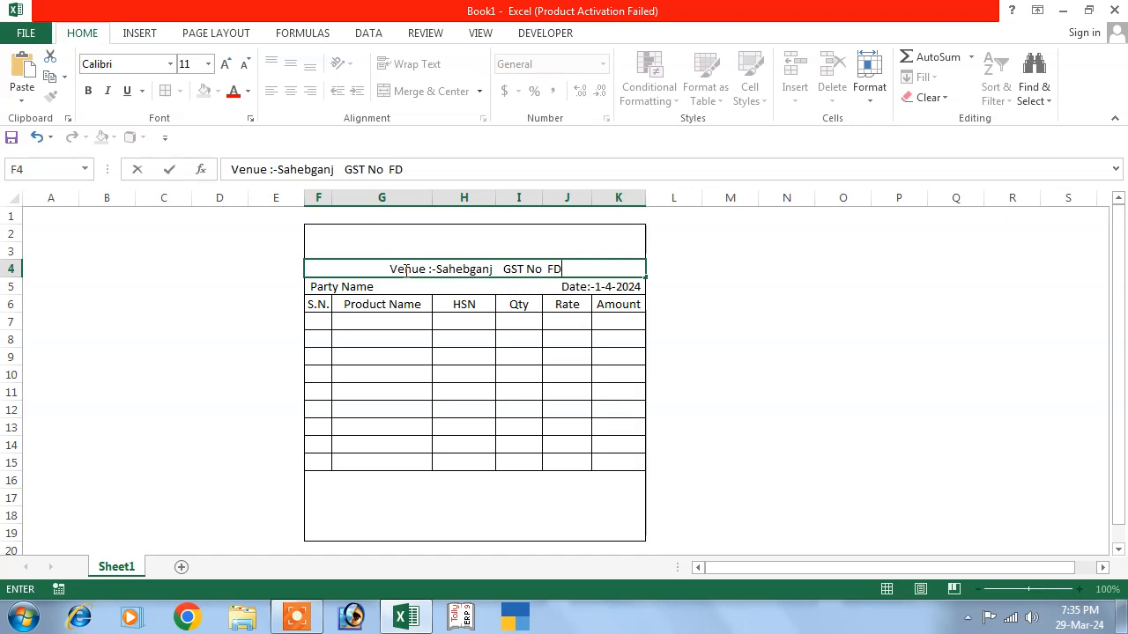
{"action": "type", "text": "RTTFG654465"}
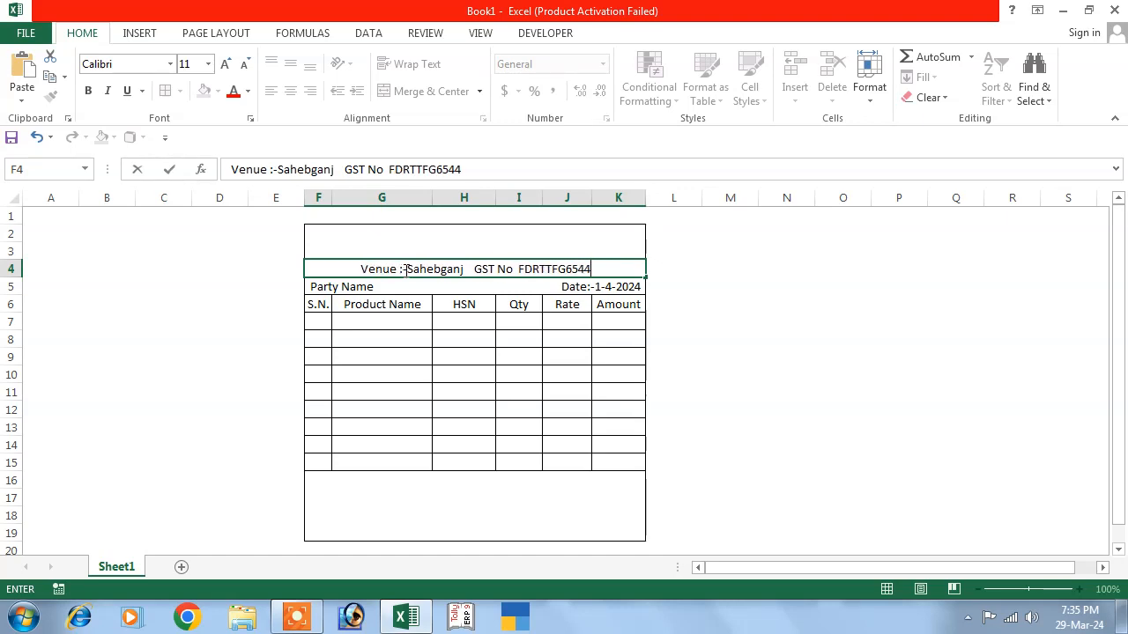
{"action": "left_click", "coordinate": [344, 169]}
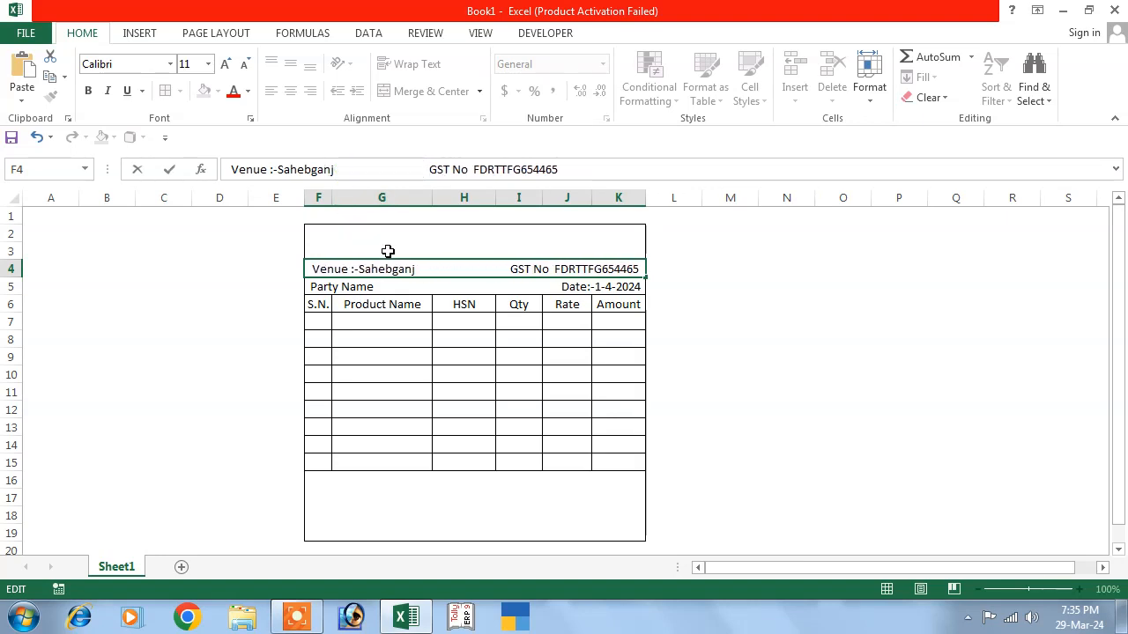
{"action": "left_click", "coordinate": [473, 405]}
Step: Enter the shop title "ABC SHOP" in capitals in the merged cell spanning rows 2 and 3
{"action": "left_click", "coordinate": [463, 242]}
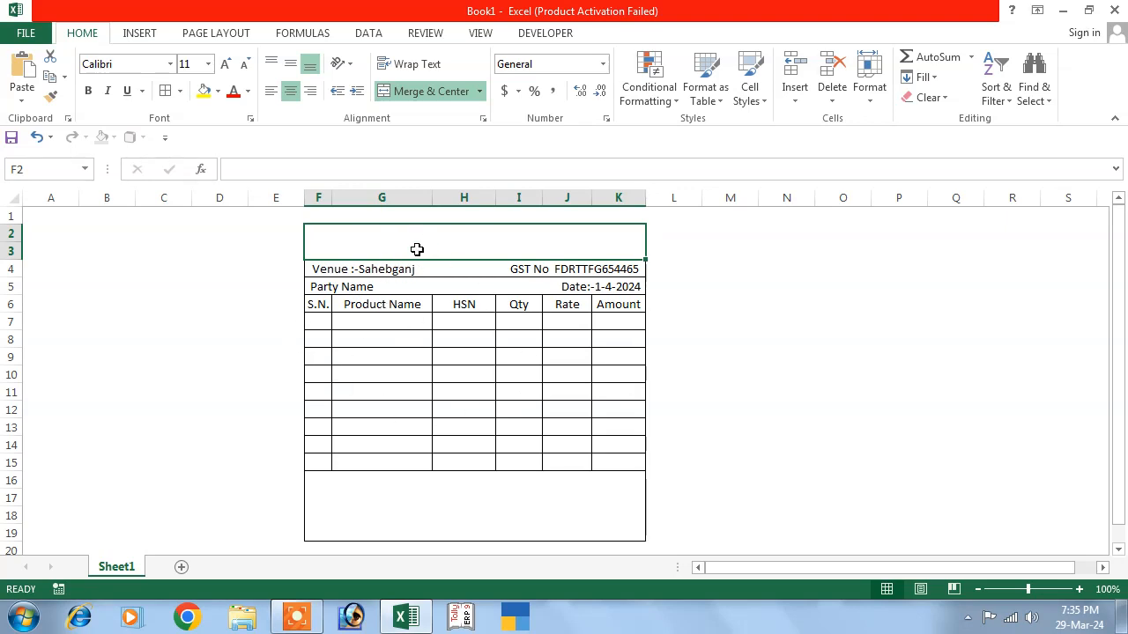
{"action": "type", "text": "A"}
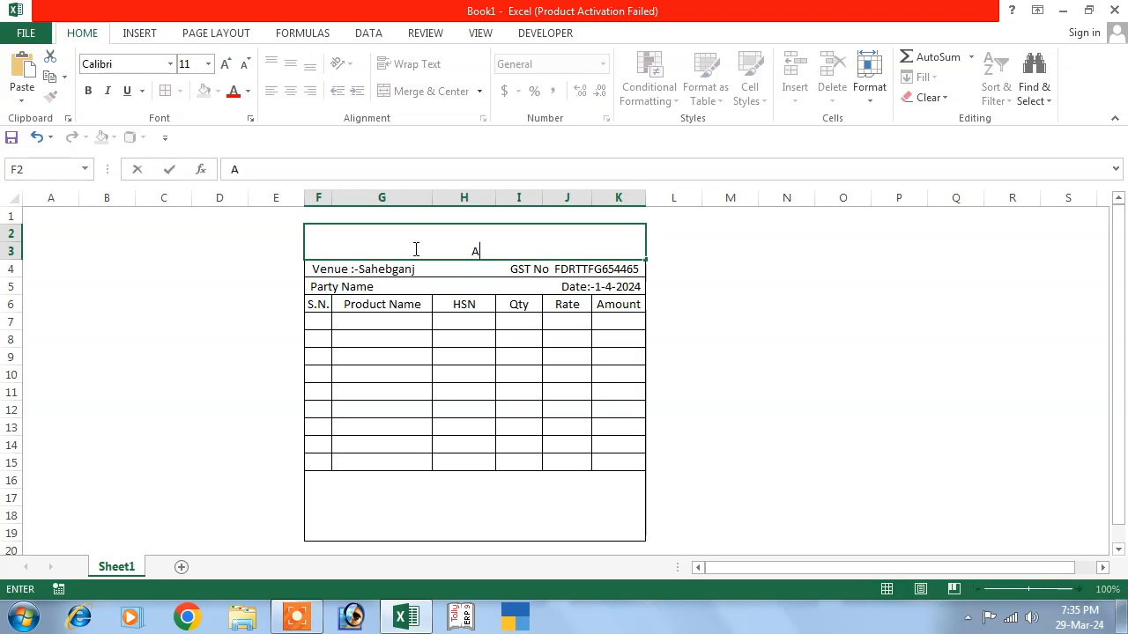
{"action": "type", "text": "BD"}
{"action": "type", "text": " Shop"}
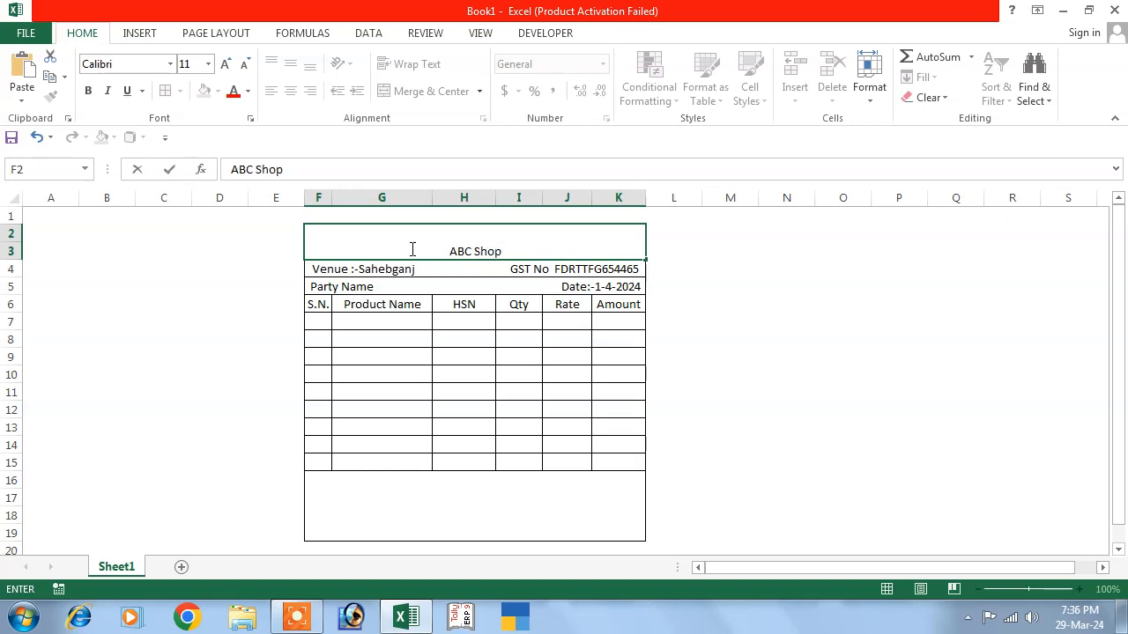
{"action": "left_click", "coordinate": [410, 249]}
{"action": "left_click", "coordinate": [511, 252]}
{"action": "key", "text": "BackSpace"}
{"action": "key", "text": "BackSpace"}
{"action": "key", "text": "BackSpace"}
{"action": "key", "text": "BackSpace"}
{"action": "type", "text": "SHOP"}
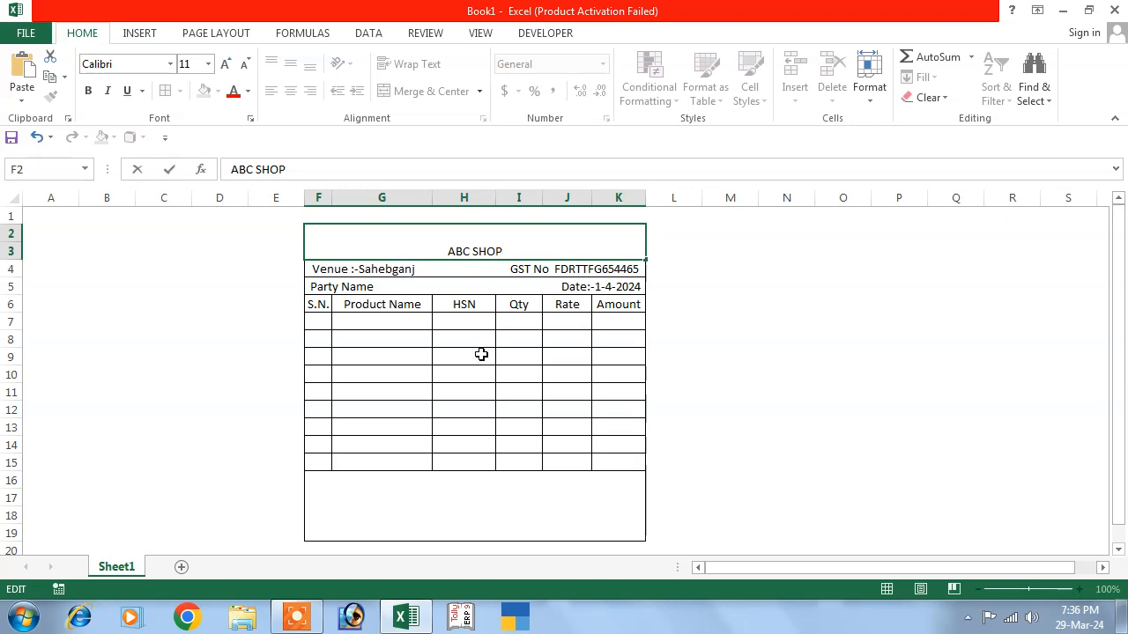
Step: Enlarge the ABC SHOP title to font size 24 and fill its merged cell with light orange
{"action": "left_click", "coordinate": [478, 247]}
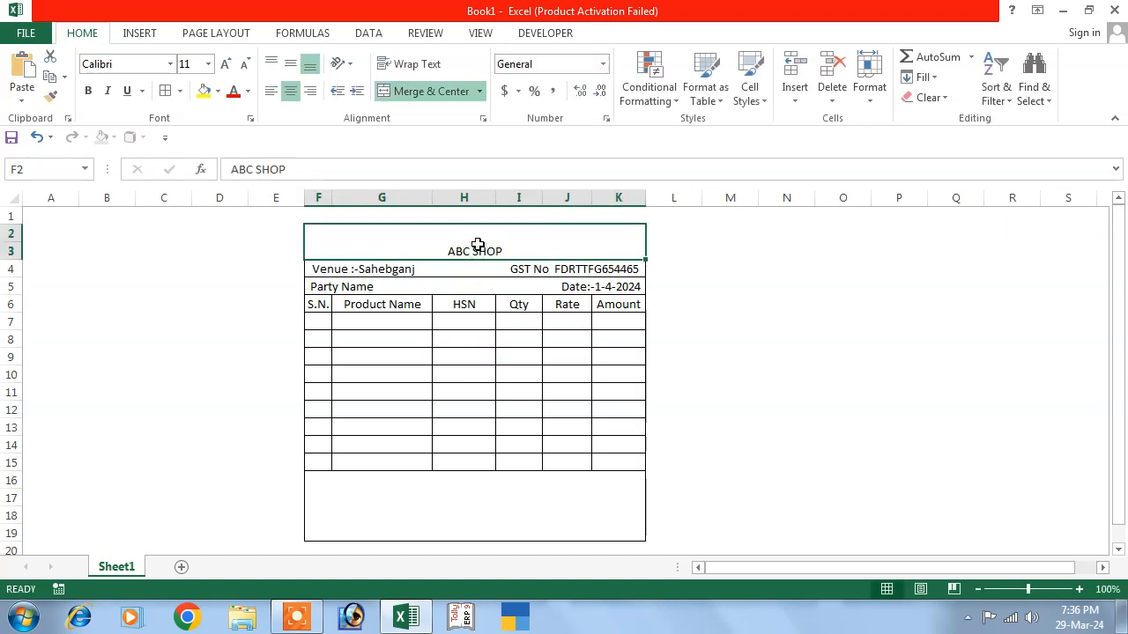
{"action": "left_click", "coordinate": [226, 66]}
{"action": "left_click", "coordinate": [226, 66]}
{"action": "left_click", "coordinate": [226, 66]}
{"action": "left_click", "coordinate": [226, 66]}
{"action": "left_click", "coordinate": [226, 66]}
{"action": "left_click", "coordinate": [227, 66]}
{"action": "left_click", "coordinate": [227, 66]}
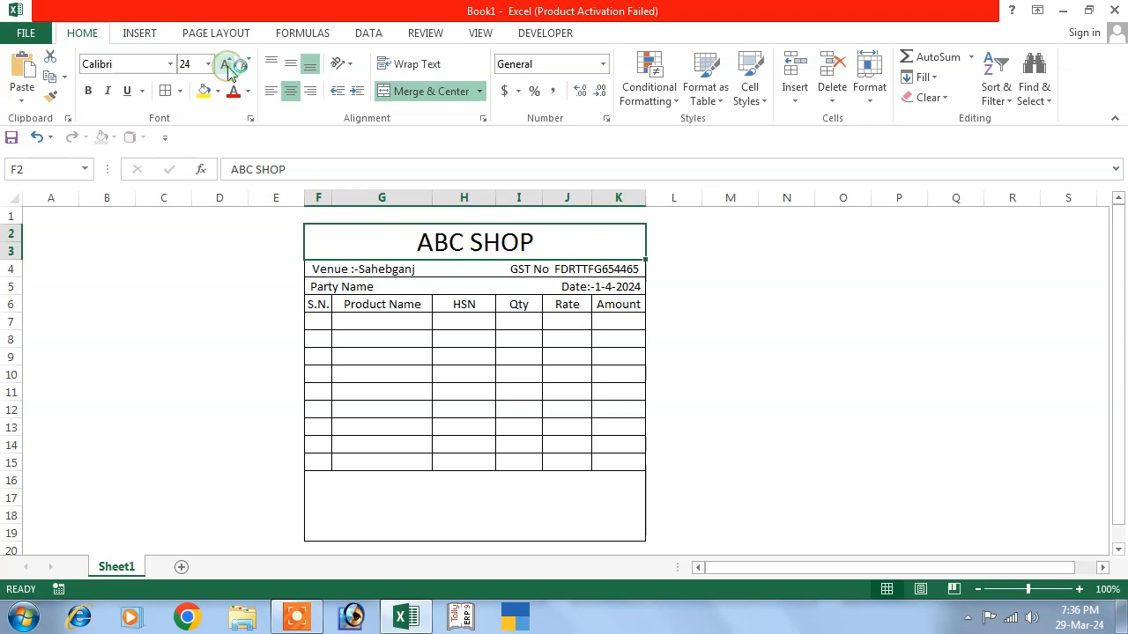
{"action": "left_click", "coordinate": [218, 91]}
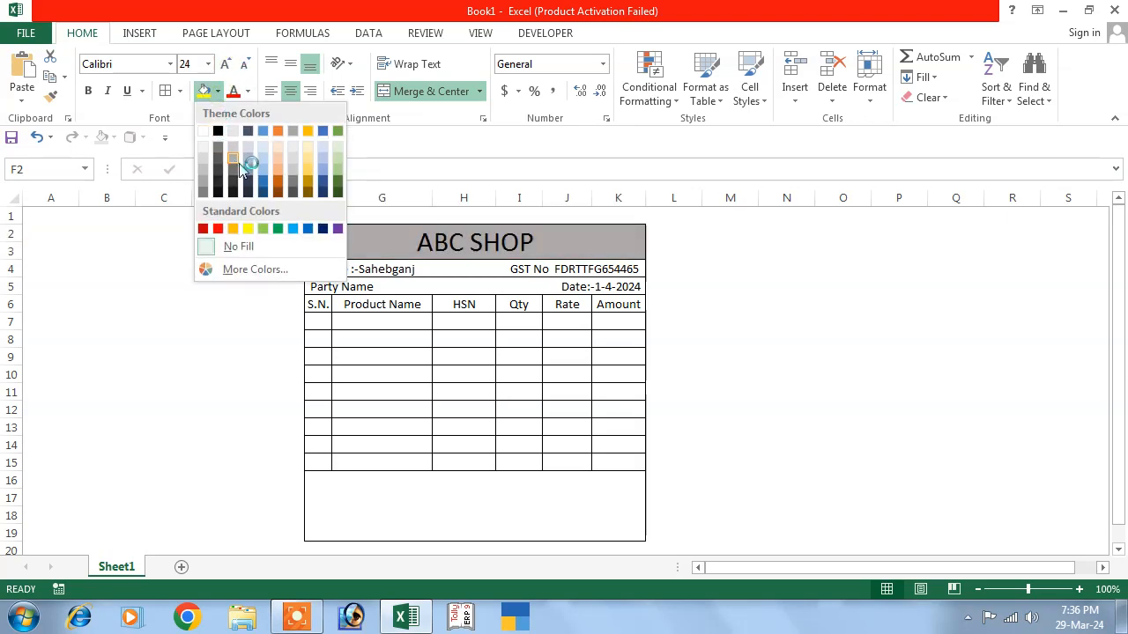
{"action": "left_click", "coordinate": [279, 166]}
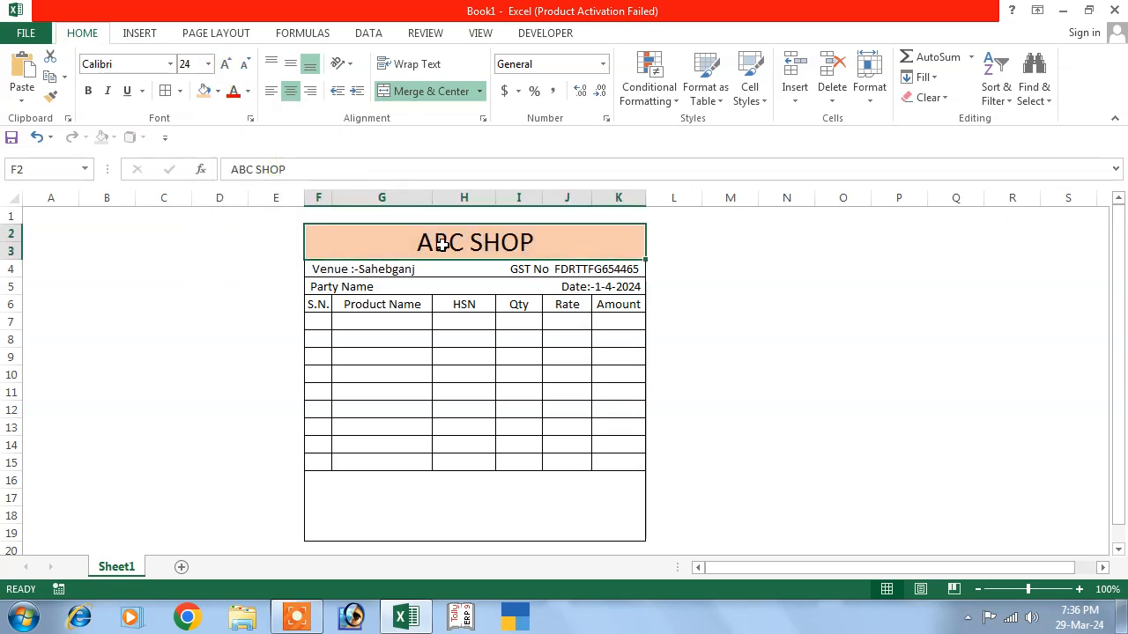
Step: Fill the venue and GST row with pale gold and the party name and date row with pale blue
{"action": "left_click", "coordinate": [426, 271]}
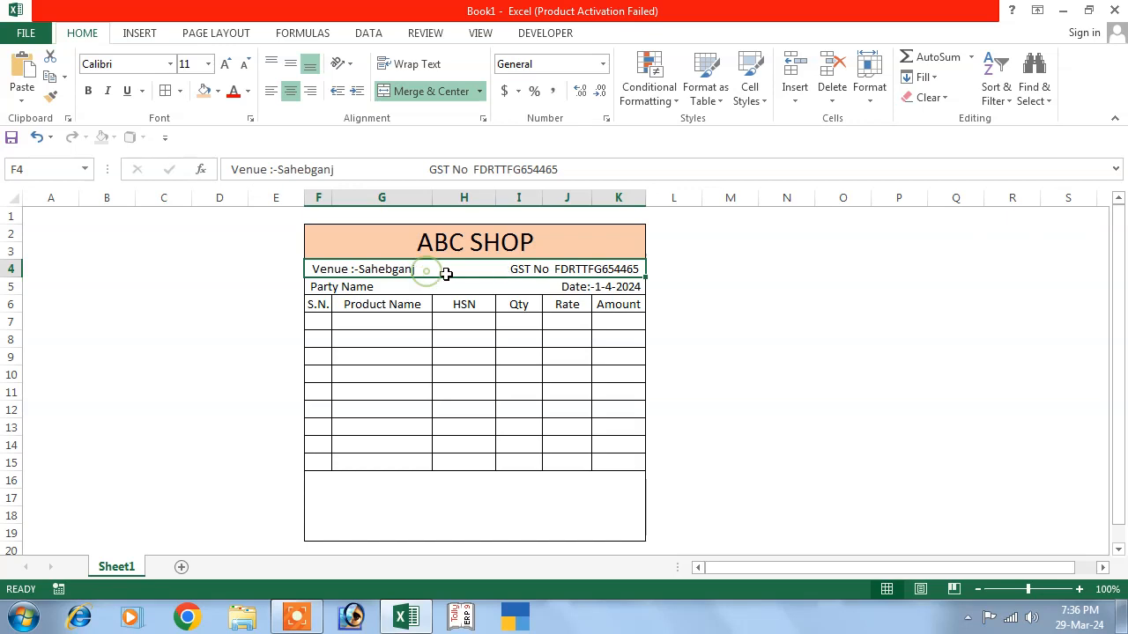
{"action": "left_click", "coordinate": [218, 91]}
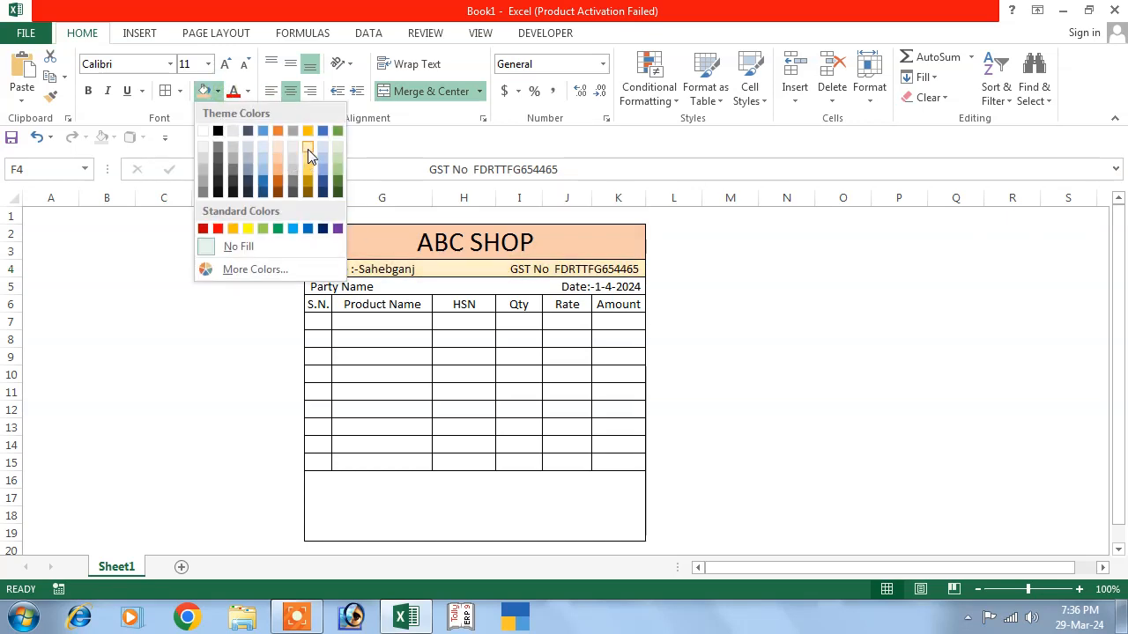
{"action": "left_click", "coordinate": [306, 148]}
{"action": "left_click", "coordinate": [347, 287]}
{"action": "left_click", "coordinate": [218, 92]}
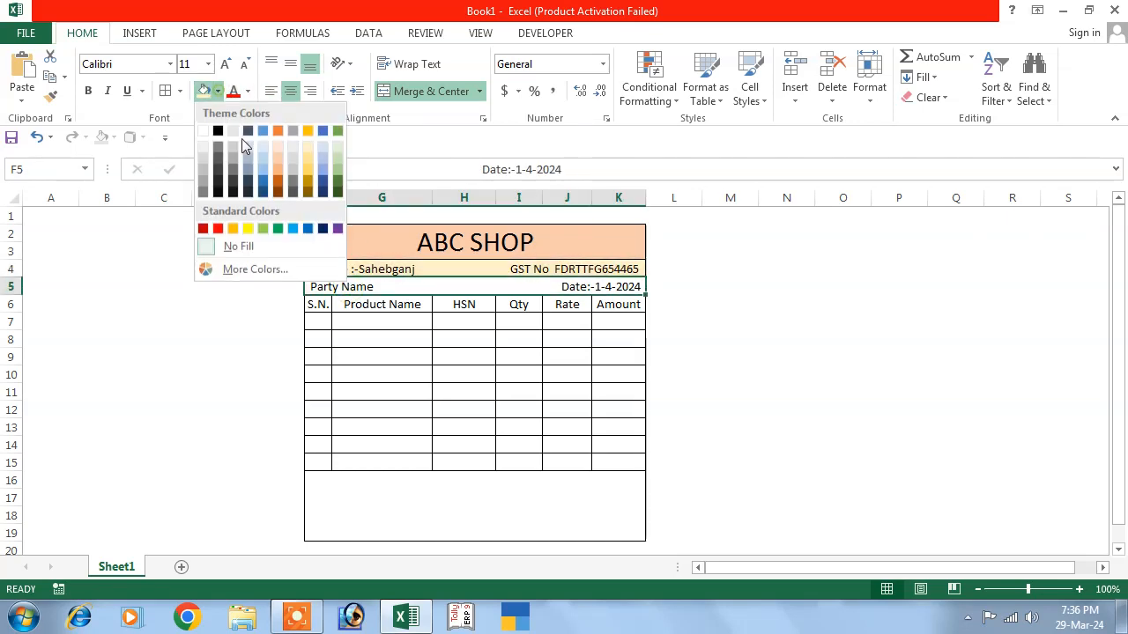
{"action": "left_click", "coordinate": [323, 148]}
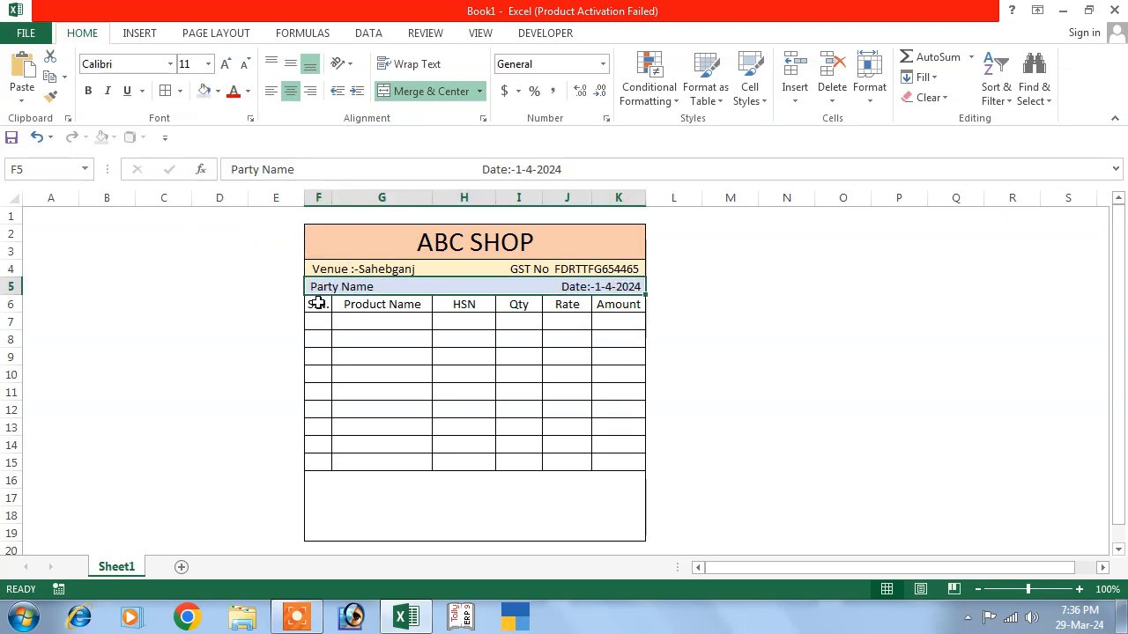
Step: Fill the table header cells from S.N. to Amount with a gold shade stronger than the venue row's
{"action": "left_click_drag", "start_coordinate": [315, 304], "coordinate": [609, 304]}
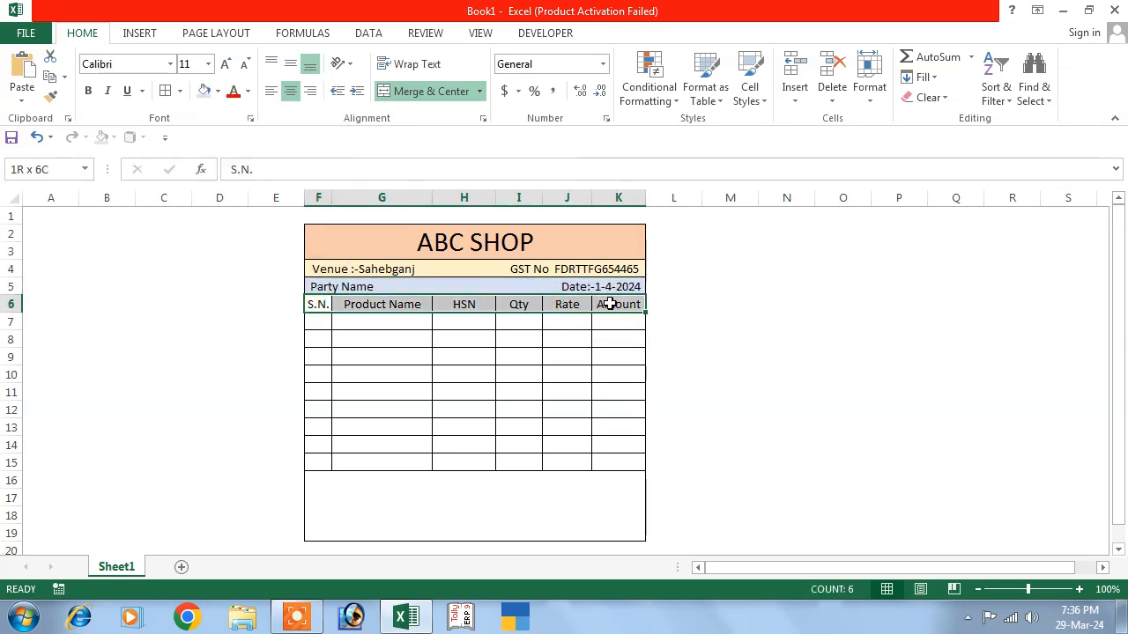
{"action": "left_click", "coordinate": [219, 92]}
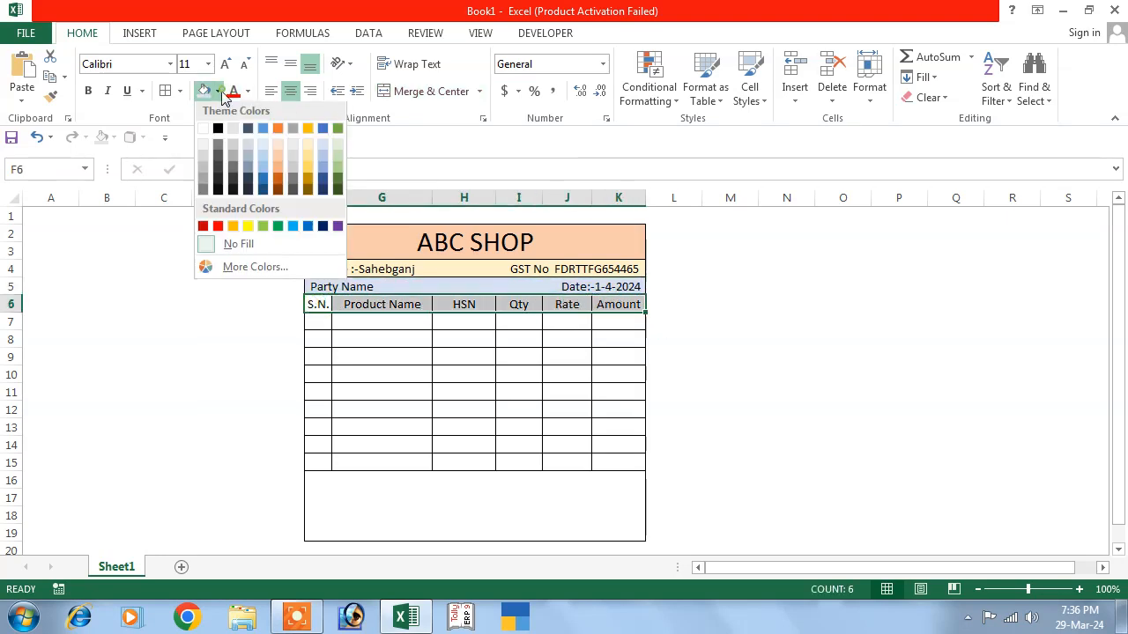
{"action": "left_click", "coordinate": [308, 159]}
{"action": "left_click", "coordinate": [383, 333]}
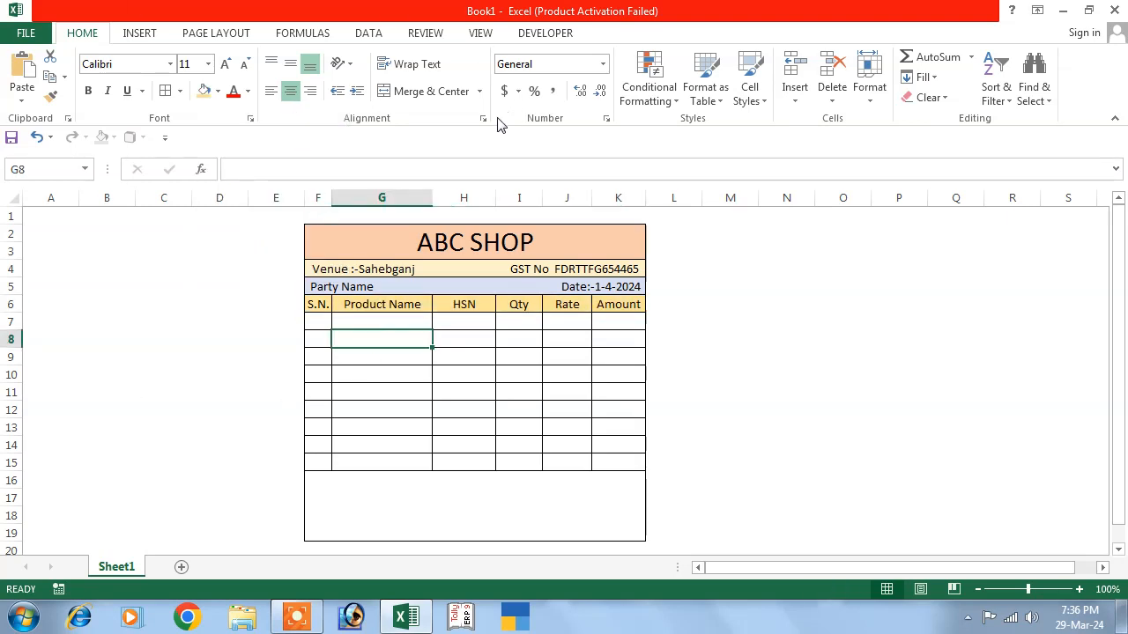
Step: Enter the first item in row 7: S.N. 01, product mouse, HSN 14587, Qty 145 and Rate 150
{"action": "left_click", "coordinate": [325, 324]}
{"action": "type", "text": "01"}
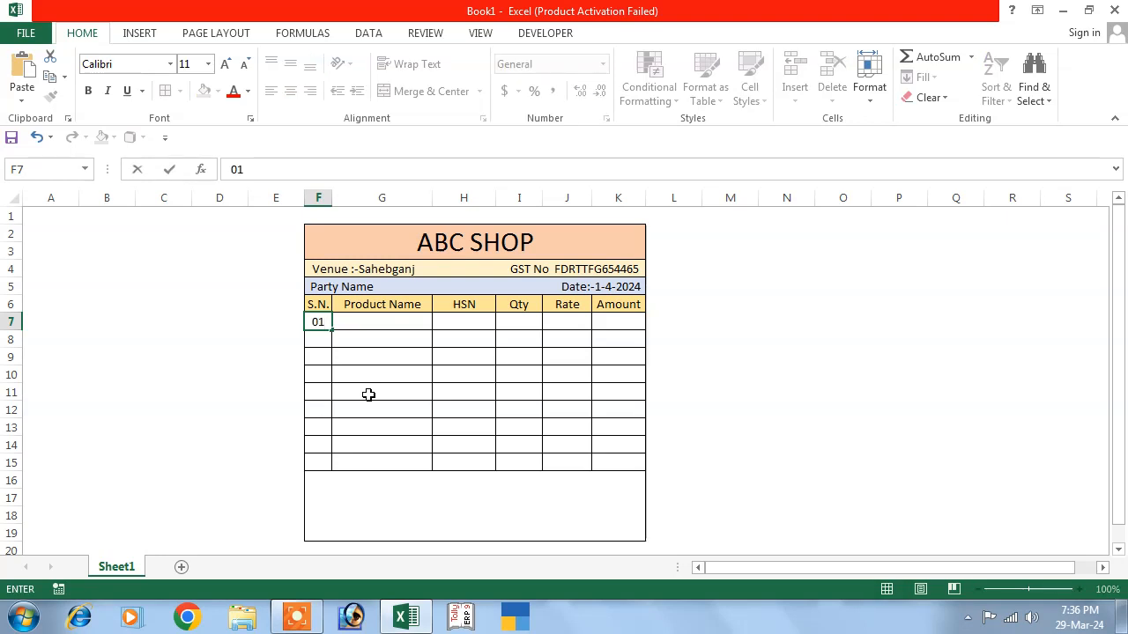
{"action": "key", "text": "Tab"}
{"action": "type", "text": "mouse"}
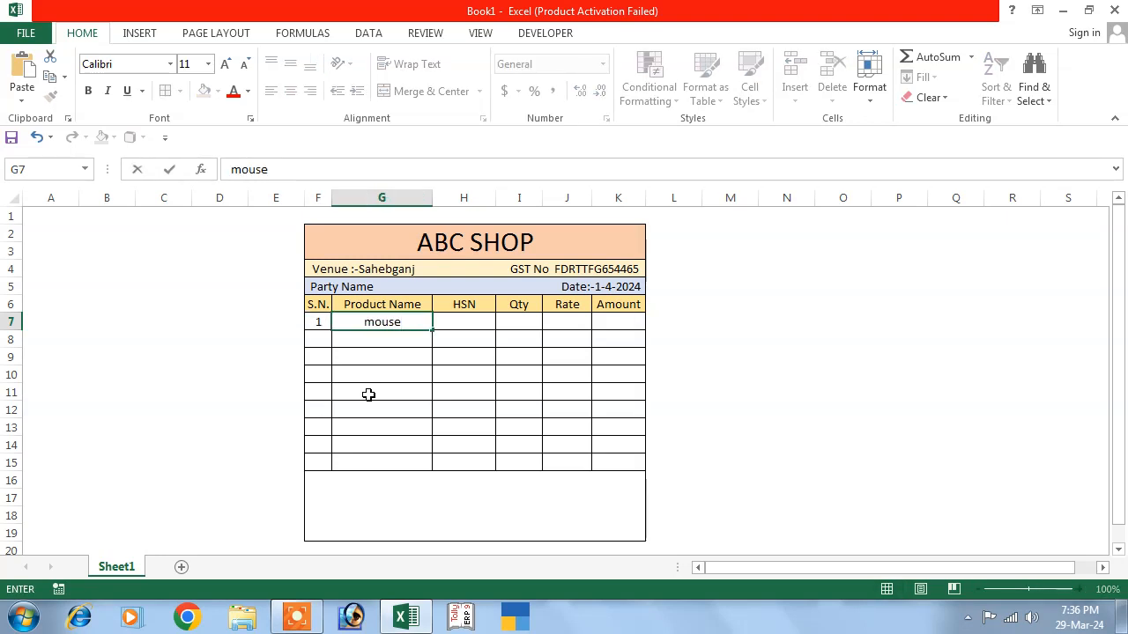
{"action": "key", "text": "Tab"}
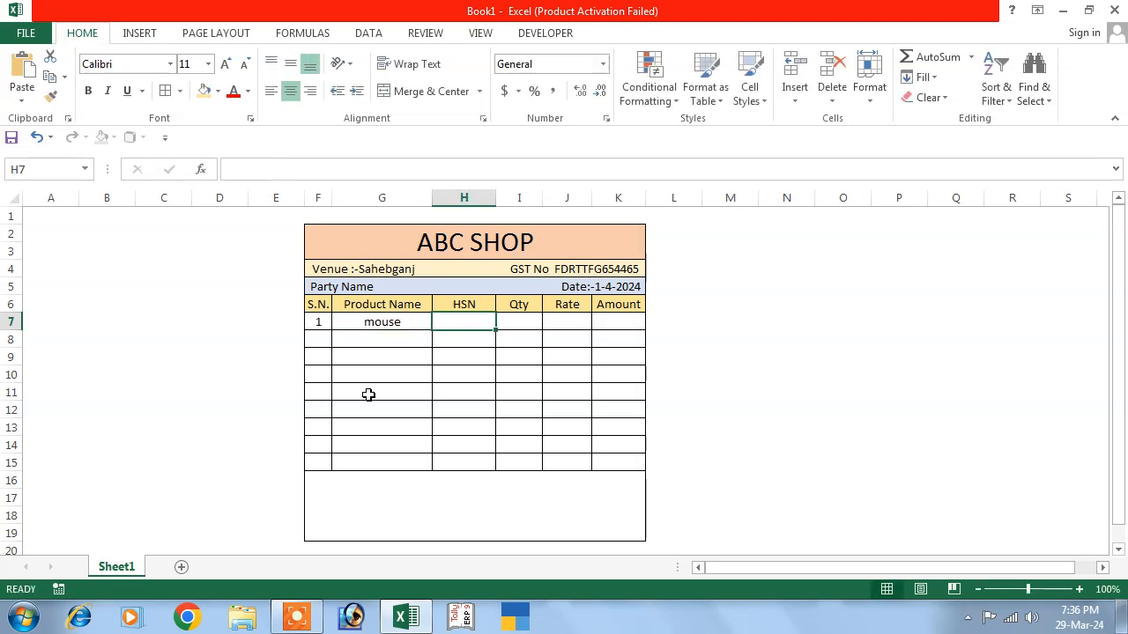
{"action": "type", "text": "14587"}
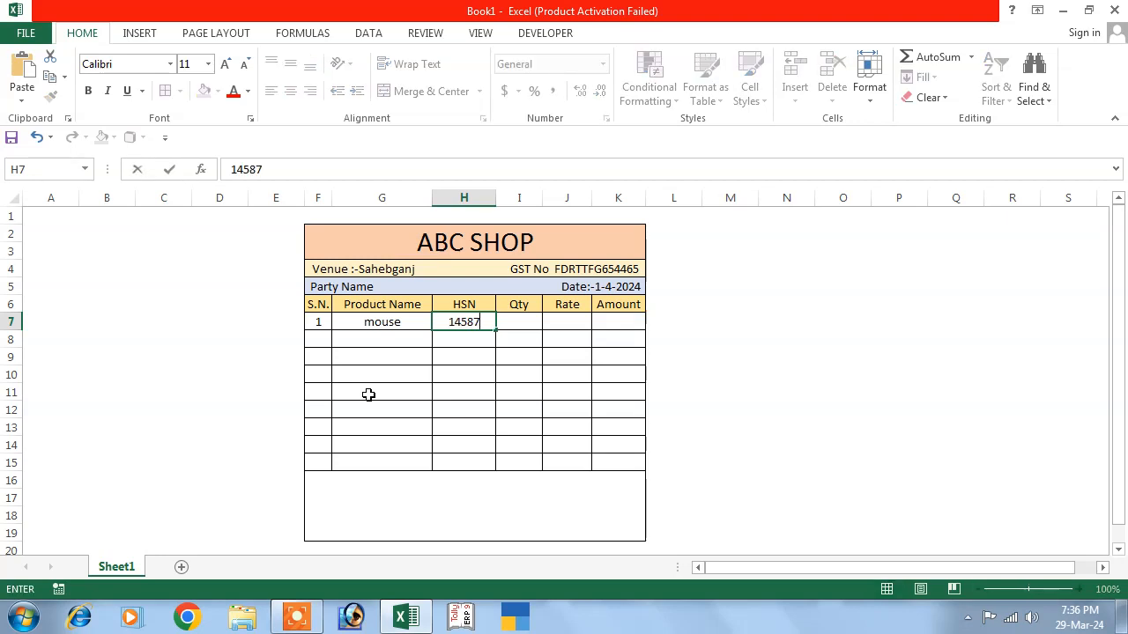
{"action": "key", "text": "Tab"}
{"action": "type", "text": "14"}
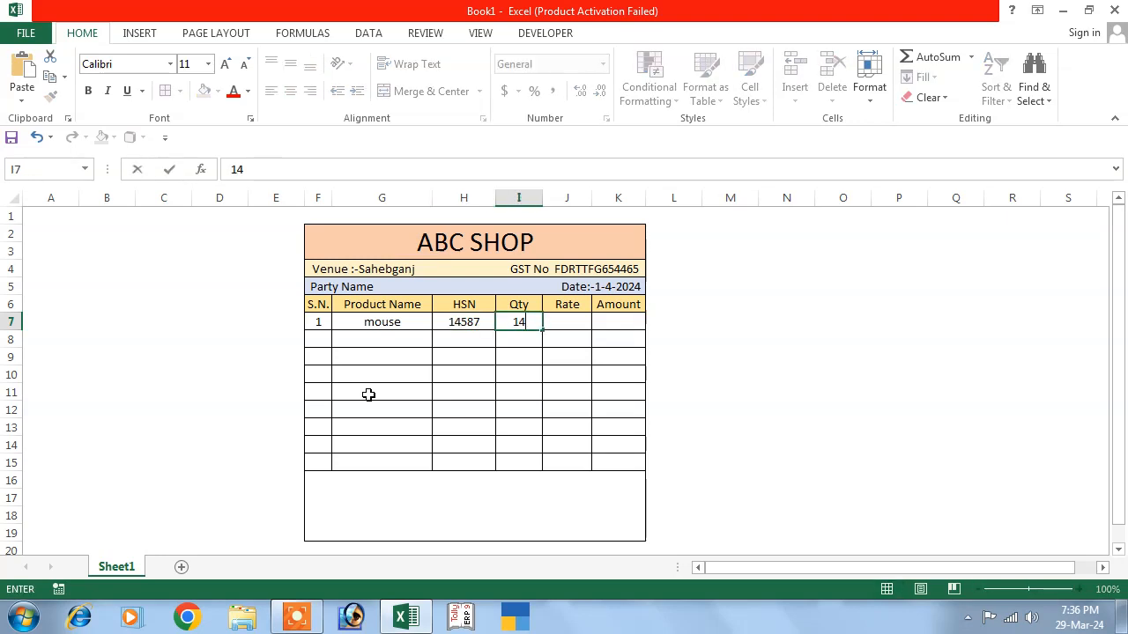
{"action": "type", "text": "5"}
{"action": "key", "text": "Tab"}
{"action": "type", "text": "150"}
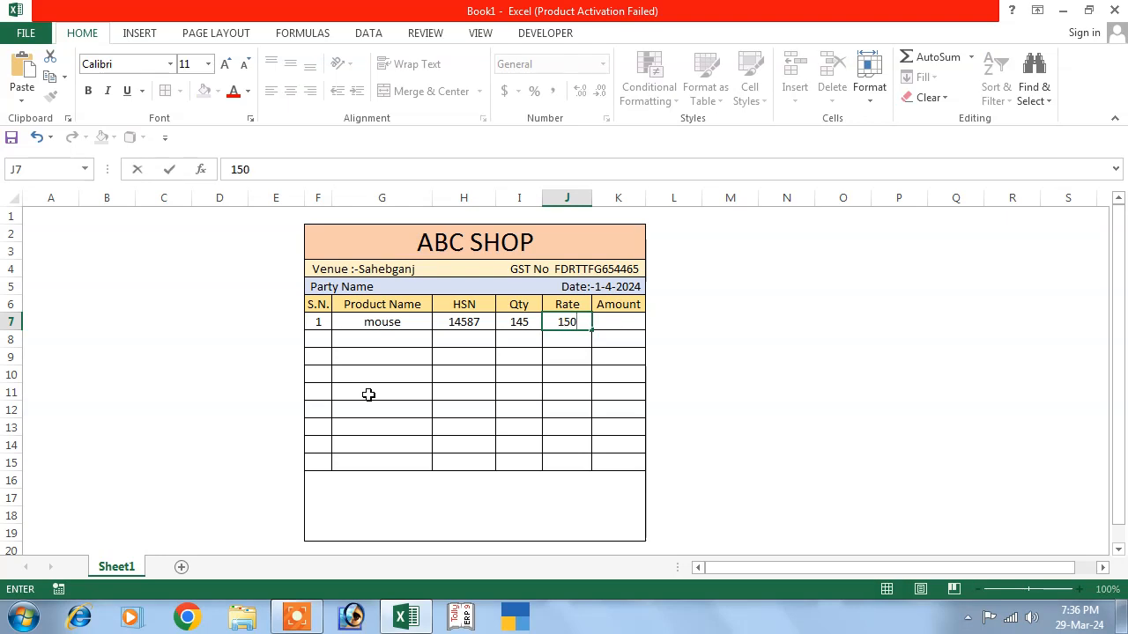
{"action": "key", "text": "Tab"}
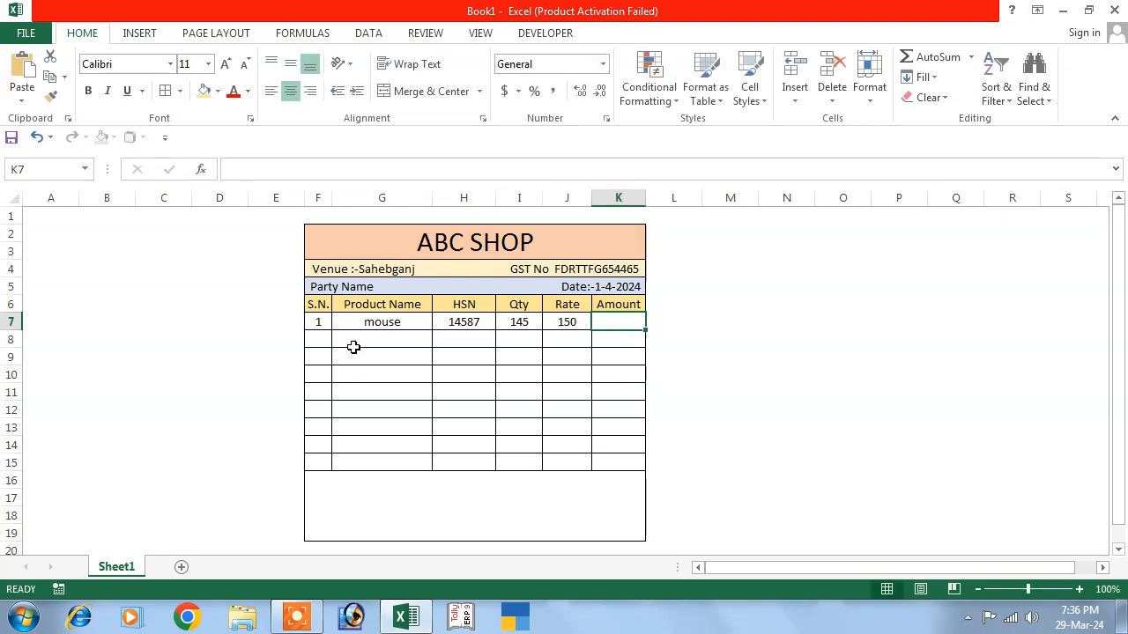
Step: Enter serial number 2 and the product name "ssd" in row 8 of the item table
{"action": "left_click", "coordinate": [320, 338]}
{"action": "type", "text": "2"}
{"action": "key", "text": "Return"}
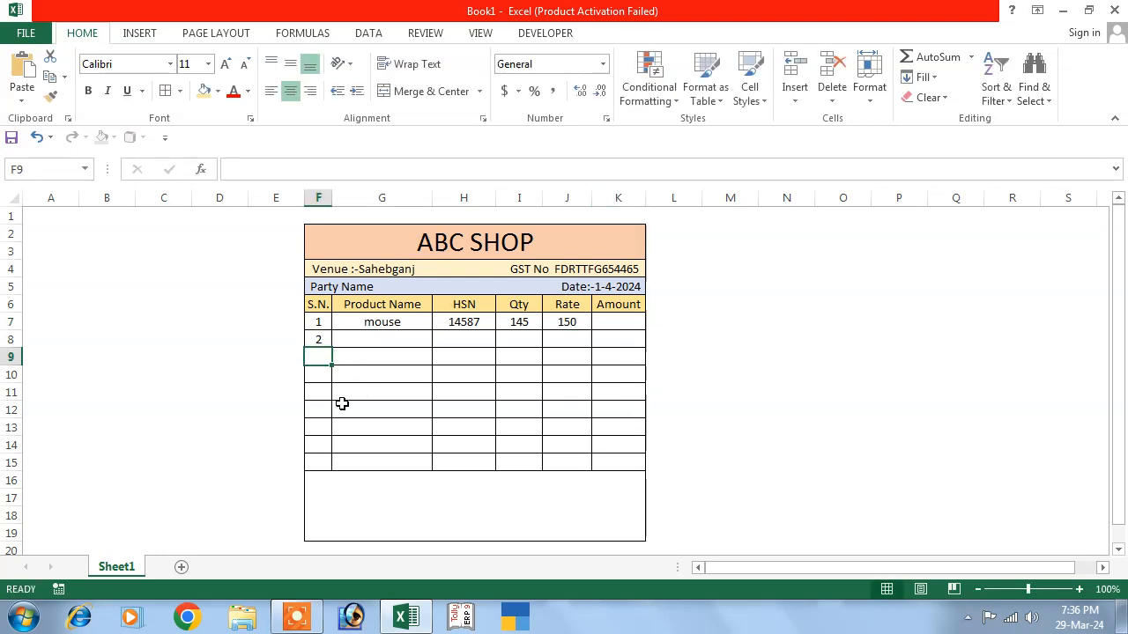
{"action": "key", "text": "Right"}
{"action": "key", "text": "Up"}
{"action": "key", "text": "Up"}
{"action": "key", "text": "Down"}
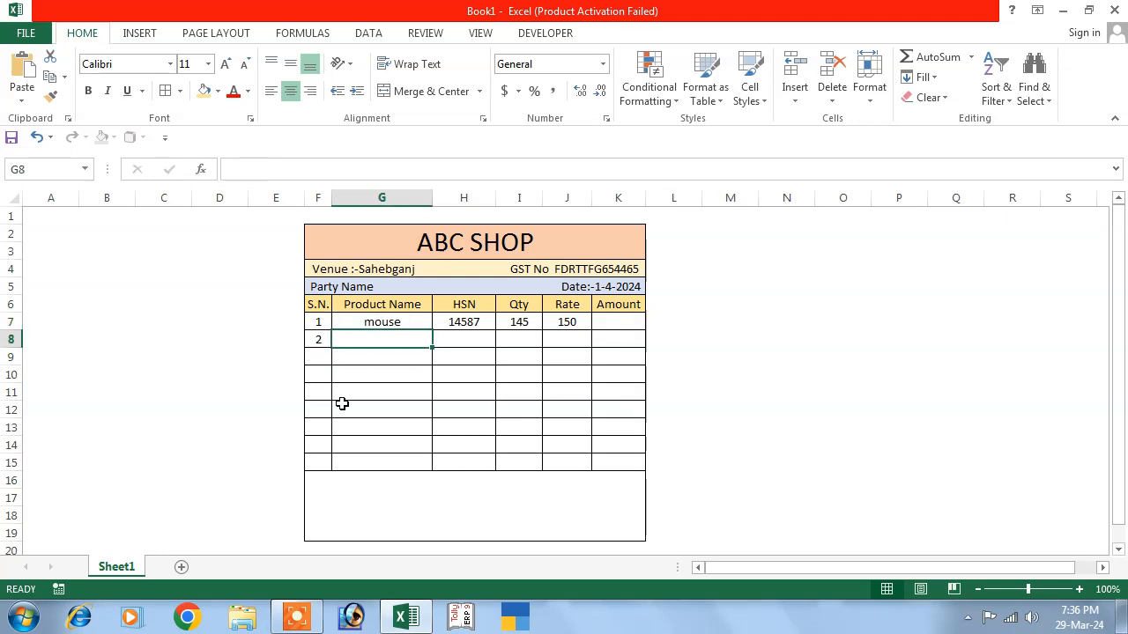
{"action": "type", "text": "ssd"}
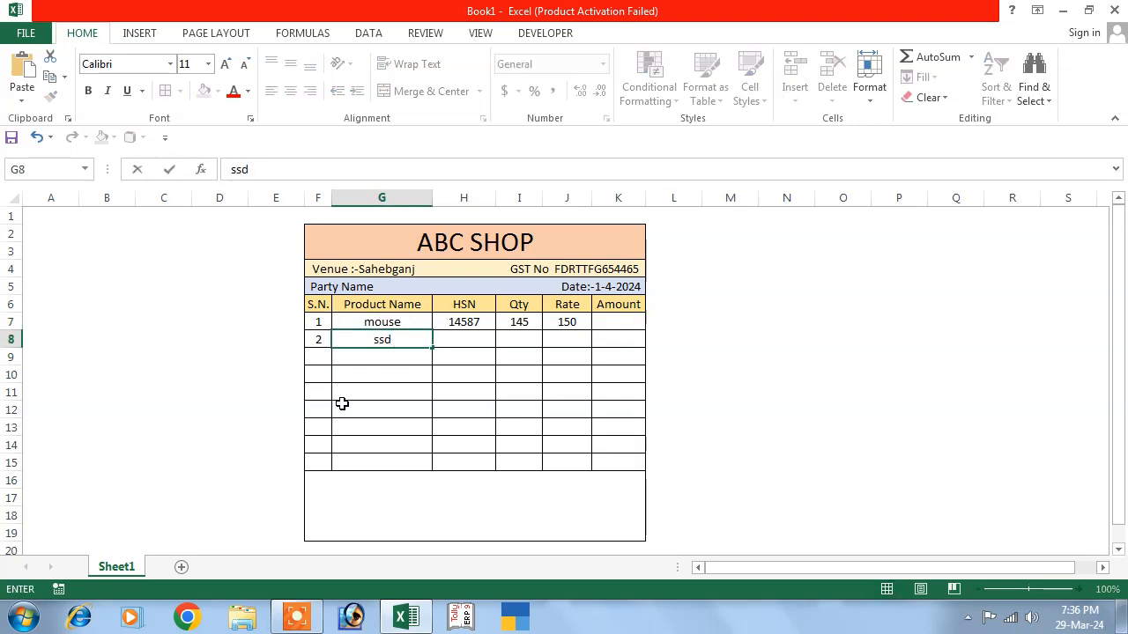
{"action": "key", "text": "Return"}
Step: Enter serial number 3 and the product name "cd" in row 9 of the item table
{"action": "key", "text": "Left"}
{"action": "type", "text": "3"}
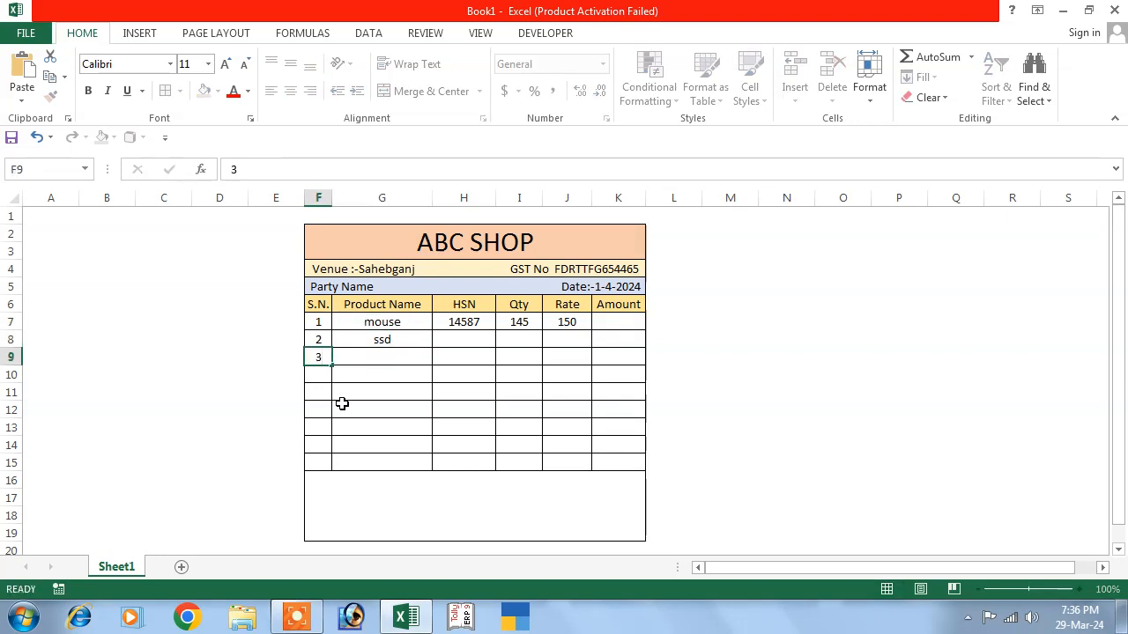
{"action": "key", "text": "Right"}
{"action": "type", "text": "cd"}
Step: Enter the HSN codes 85645 for the ssd and 85695 for the cd
{"action": "key", "text": "Up"}
{"action": "key", "text": "Right"}
{"action": "key", "text": "Right"}
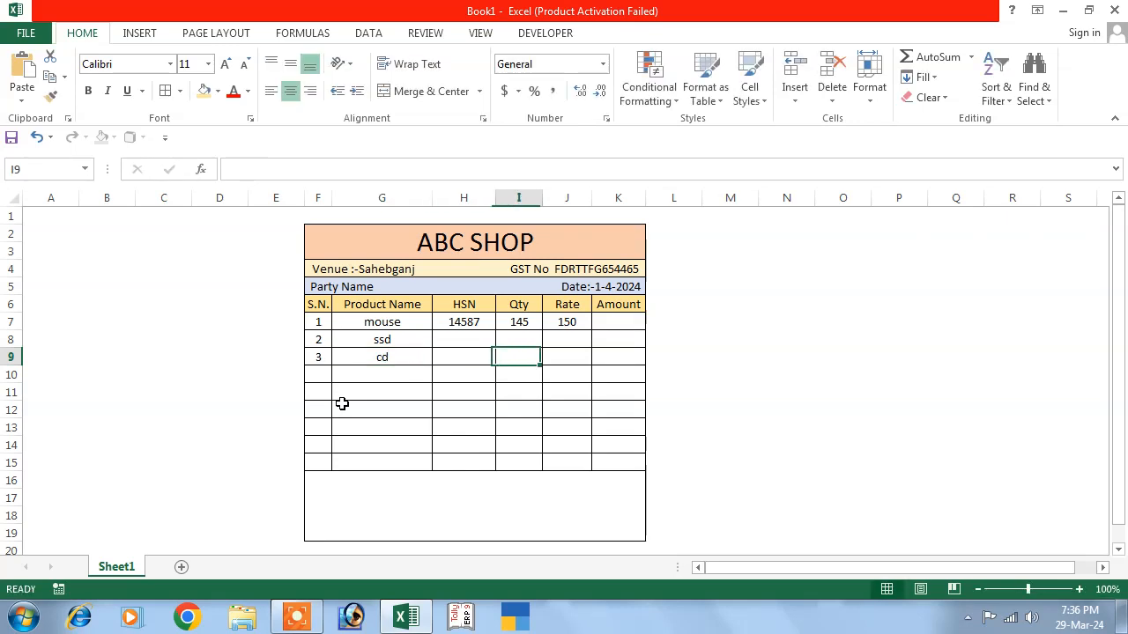
{"action": "key", "text": "Up"}
{"action": "key", "text": "Left"}
{"action": "key", "text": "Down"}
{"action": "type", "text": "8564"}
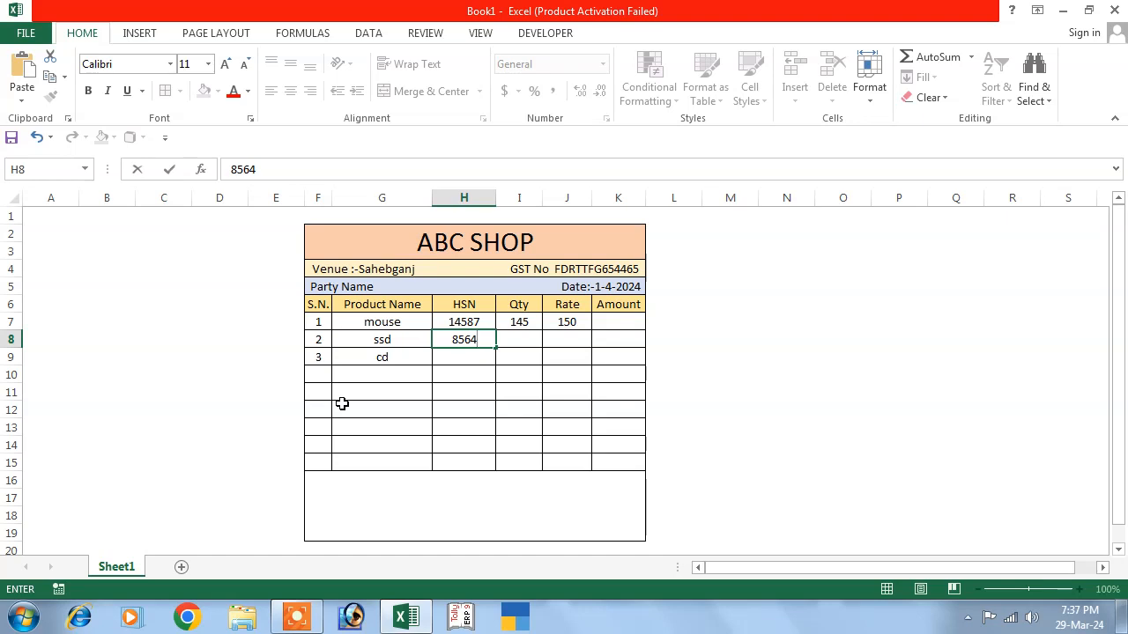
{"action": "type", "text": "5"}
{"action": "key", "text": "Return"}
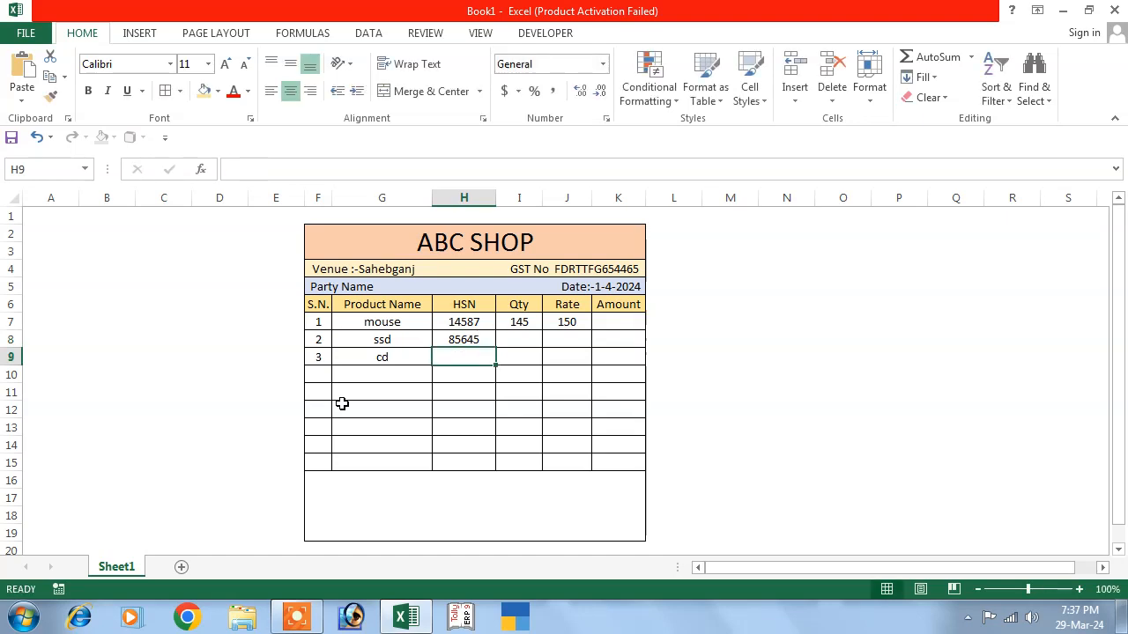
{"action": "type", "text": "85695"}
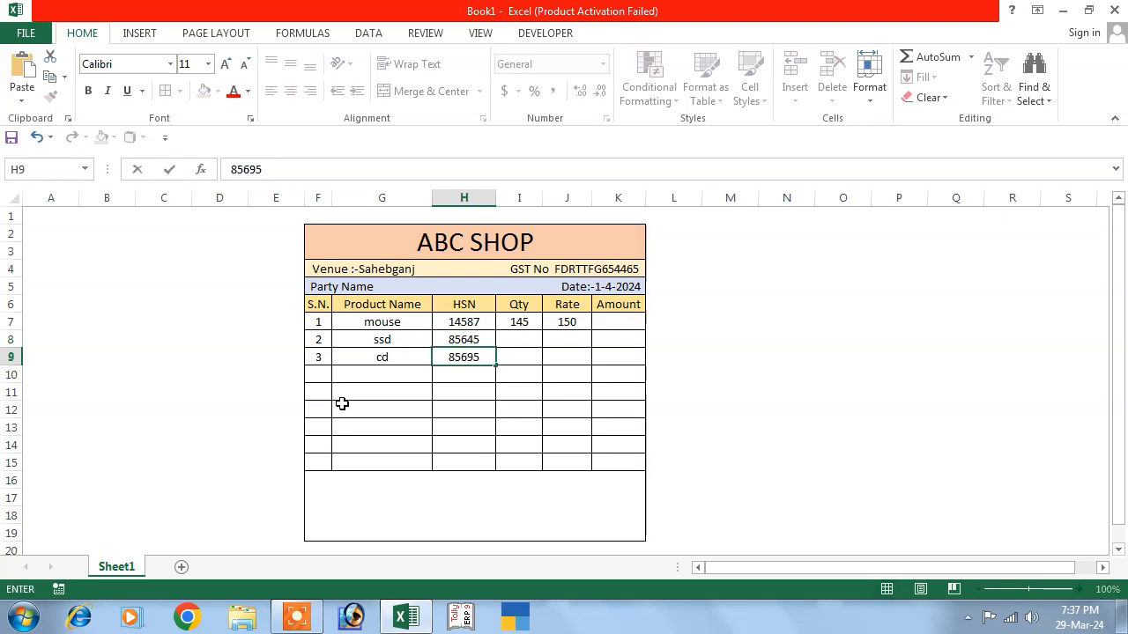
Step: Enter the quantities 152 for the ssd and 258 for the cd
{"action": "key", "text": "Tab"}
{"action": "key", "text": "Up"}
{"action": "type", "text": "152"}
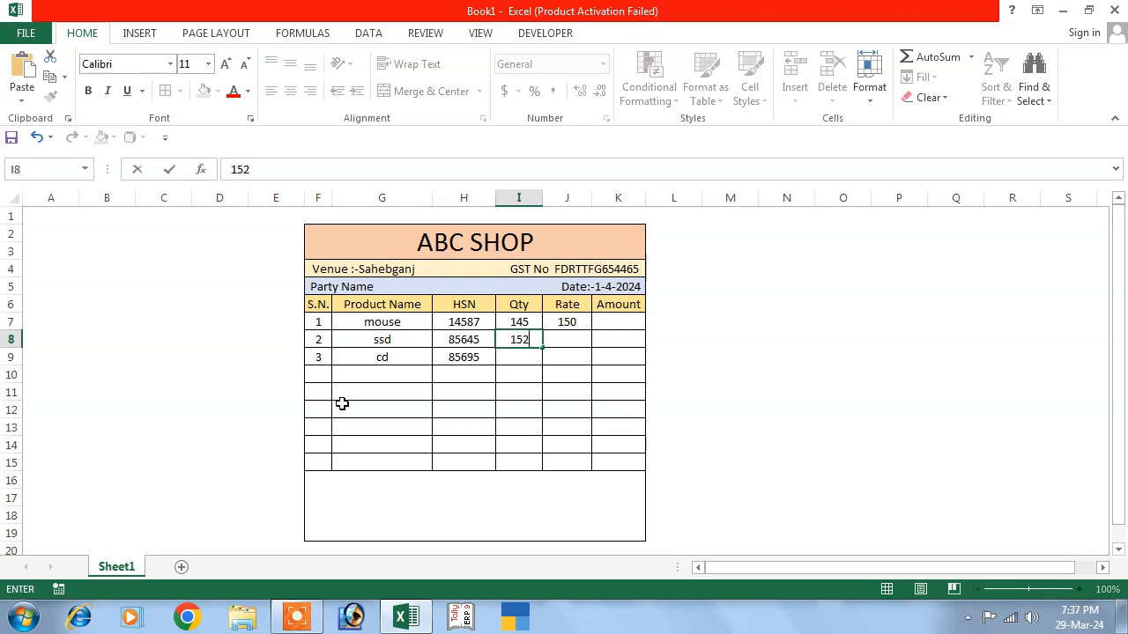
{"action": "key", "text": "Return"}
{"action": "type", "text": "258"}
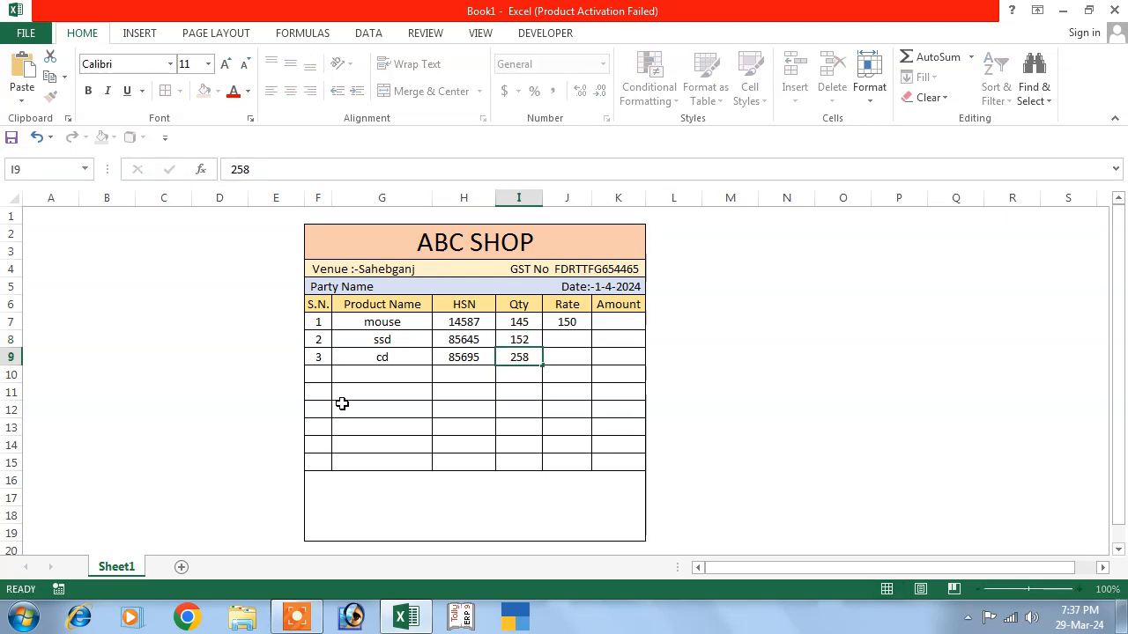
Step: Enter the rates 458 for the ssd and 254 for the cd
{"action": "key", "text": "Tab"}
{"action": "key", "text": "Up"}
{"action": "key", "text": "Up"}
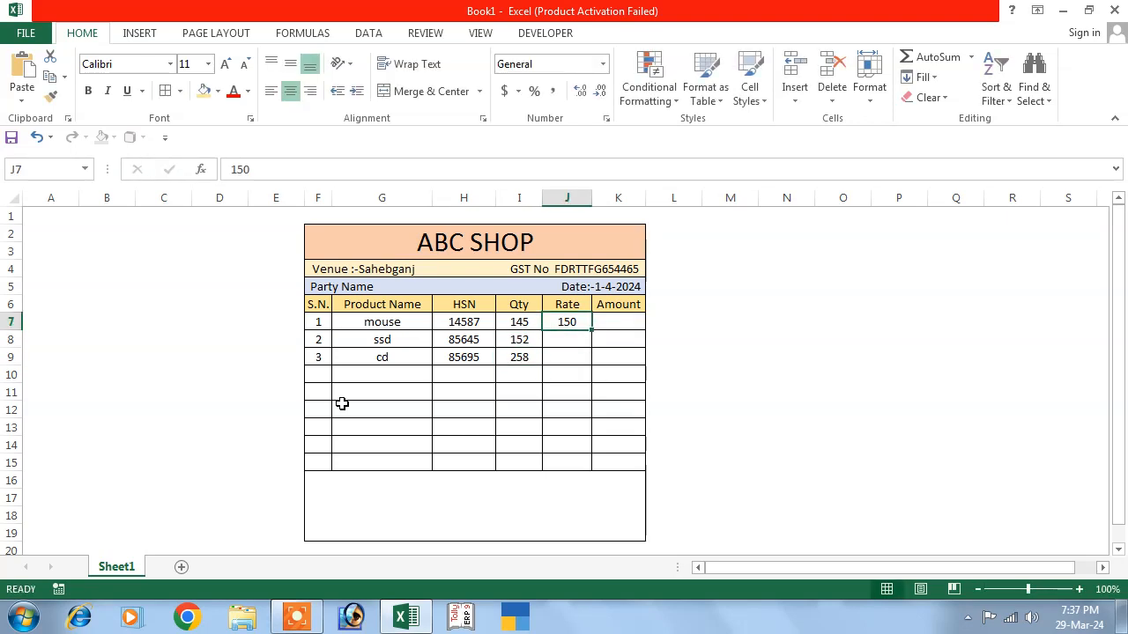
{"action": "key", "text": "Down"}
{"action": "type", "text": "458"}
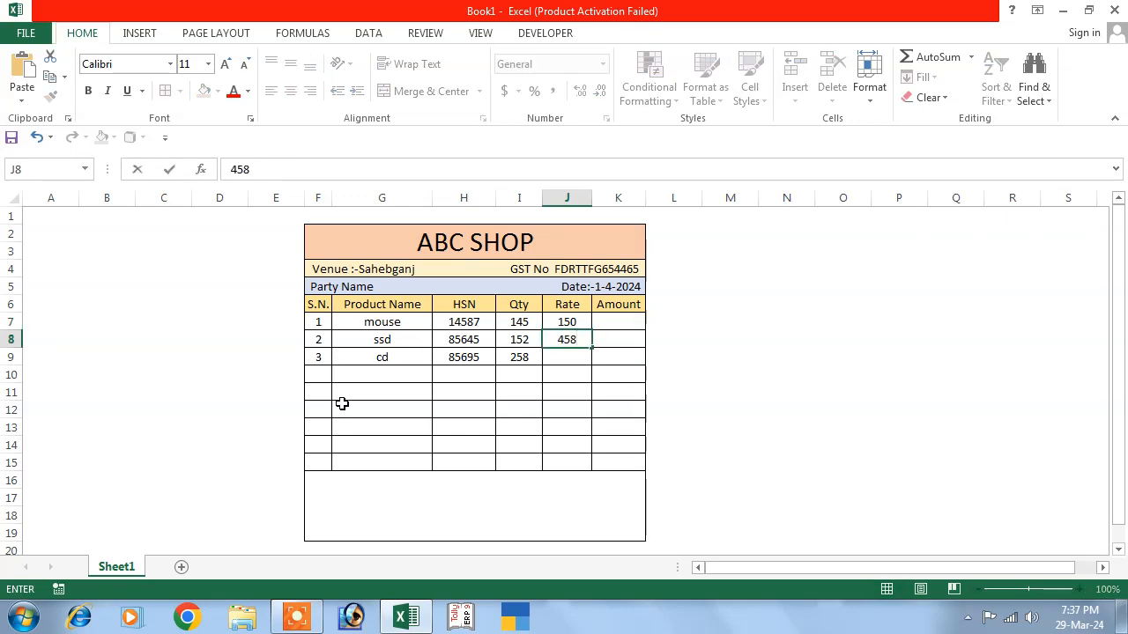
{"action": "key", "text": "Return"}
{"action": "type", "text": "254"}
Step: Calculate the mouse's amount in K7 with =I7*J7 and fill the formula down to K9
{"action": "key", "text": "Tab"}
{"action": "key", "text": "Up"}
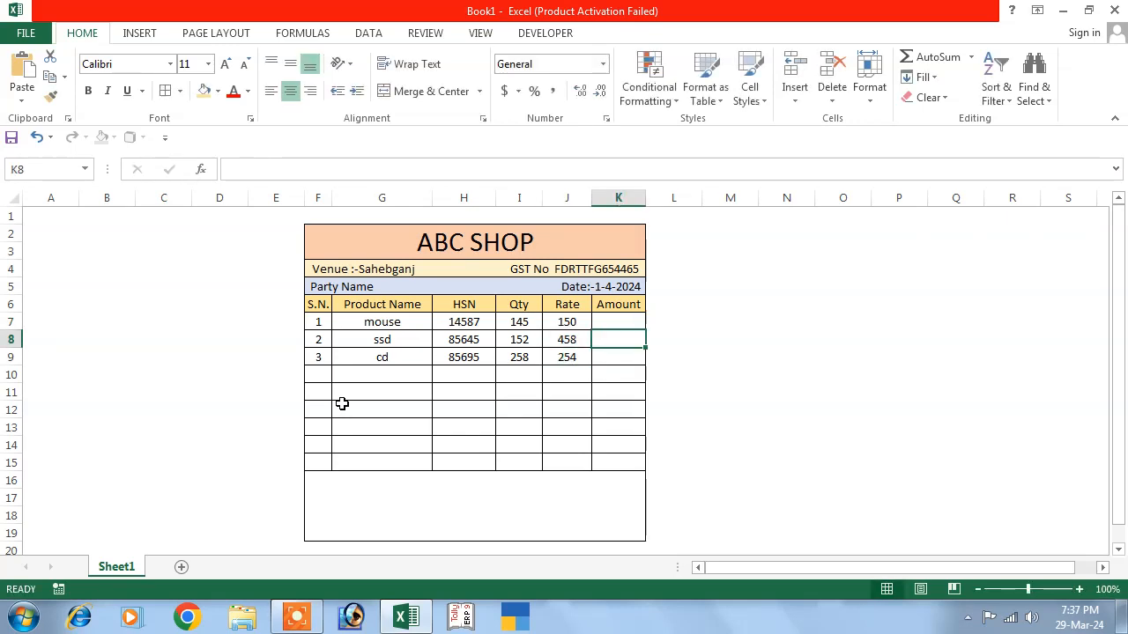
{"action": "key", "text": "Up"}
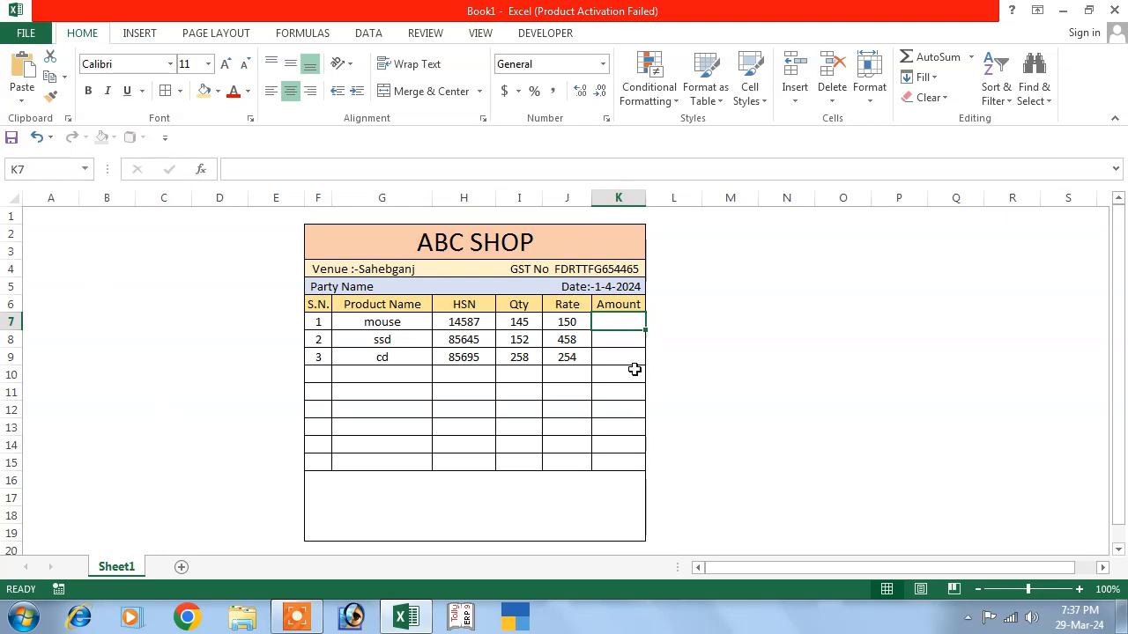
{"action": "type", "text": "="}
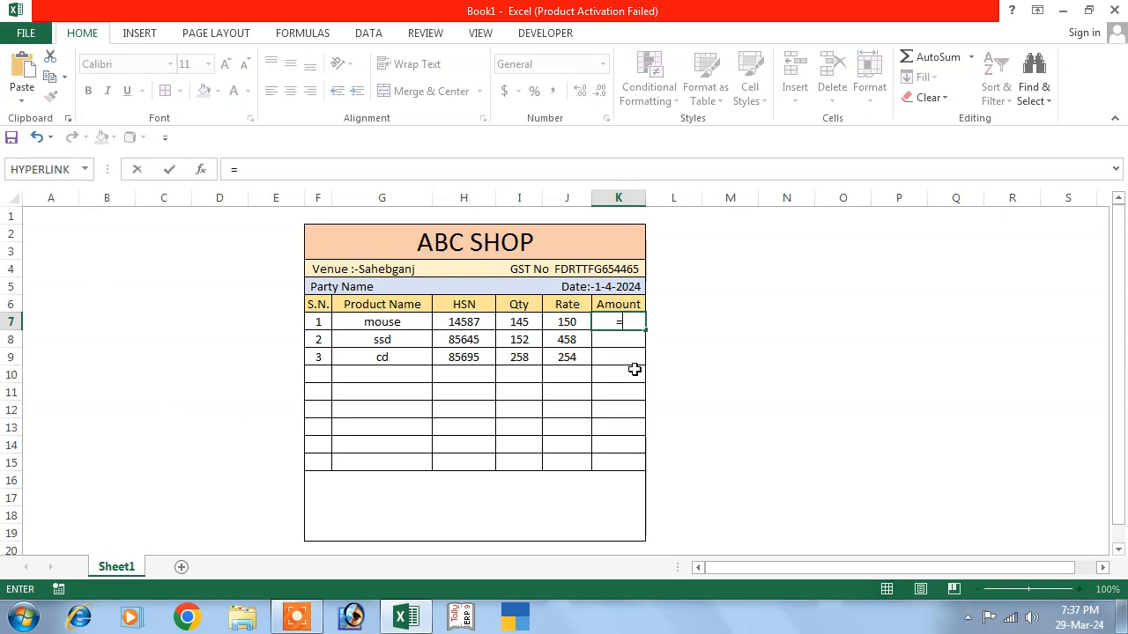
{"action": "left_click", "coordinate": [514, 323]}
{"action": "type", "text": "*"}
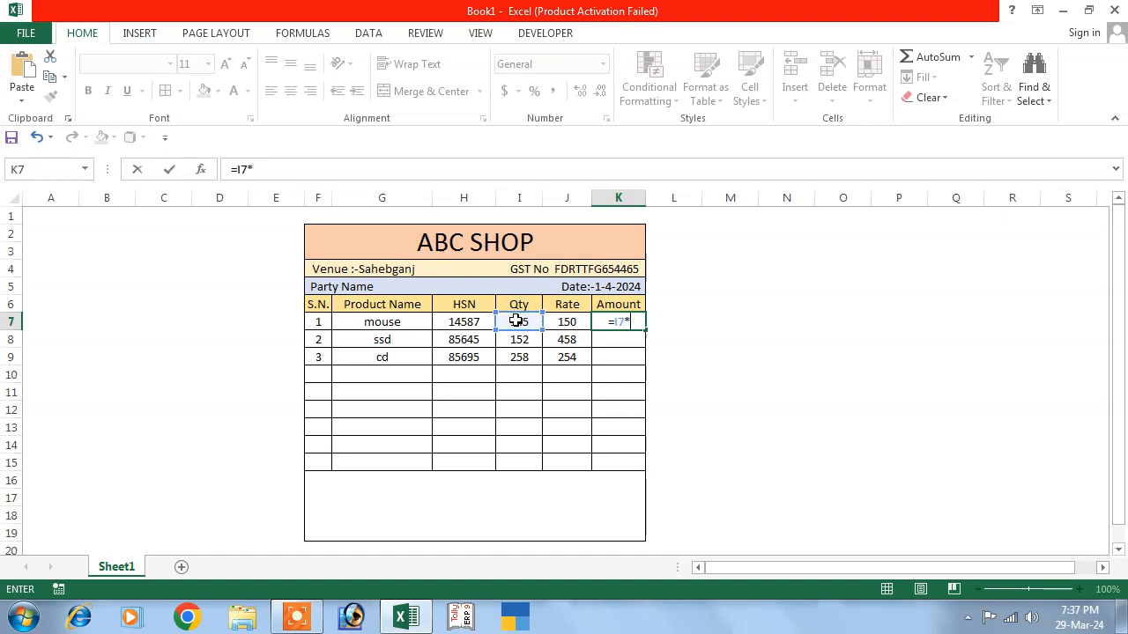
{"action": "left_click", "coordinate": [562, 322]}
{"action": "key", "text": "Return"}
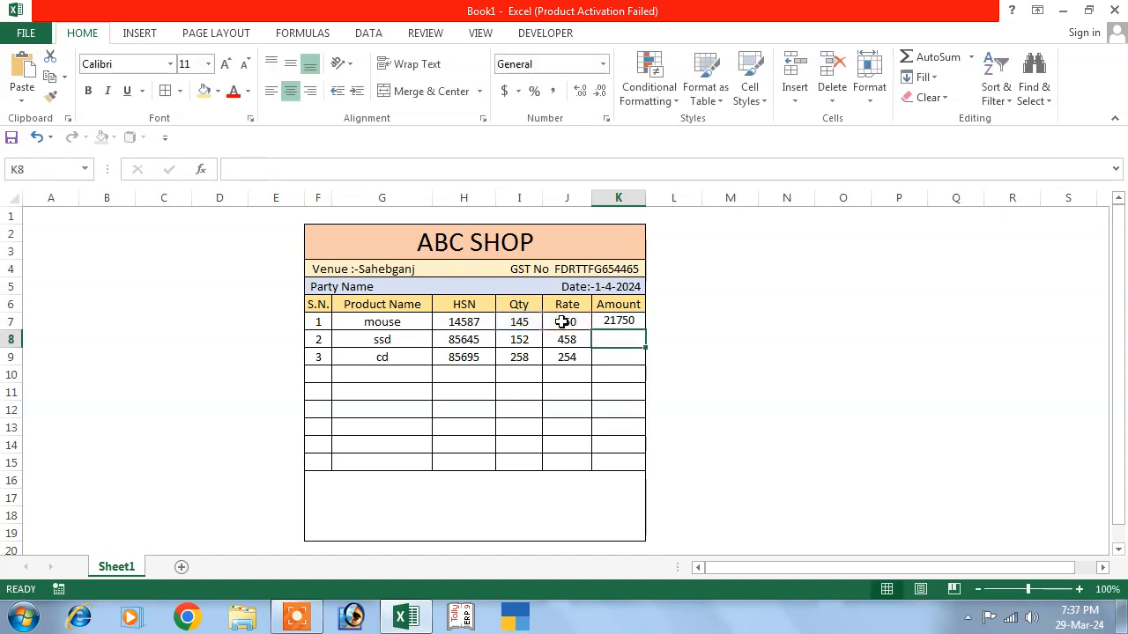
{"action": "left_click", "coordinate": [631, 322]}
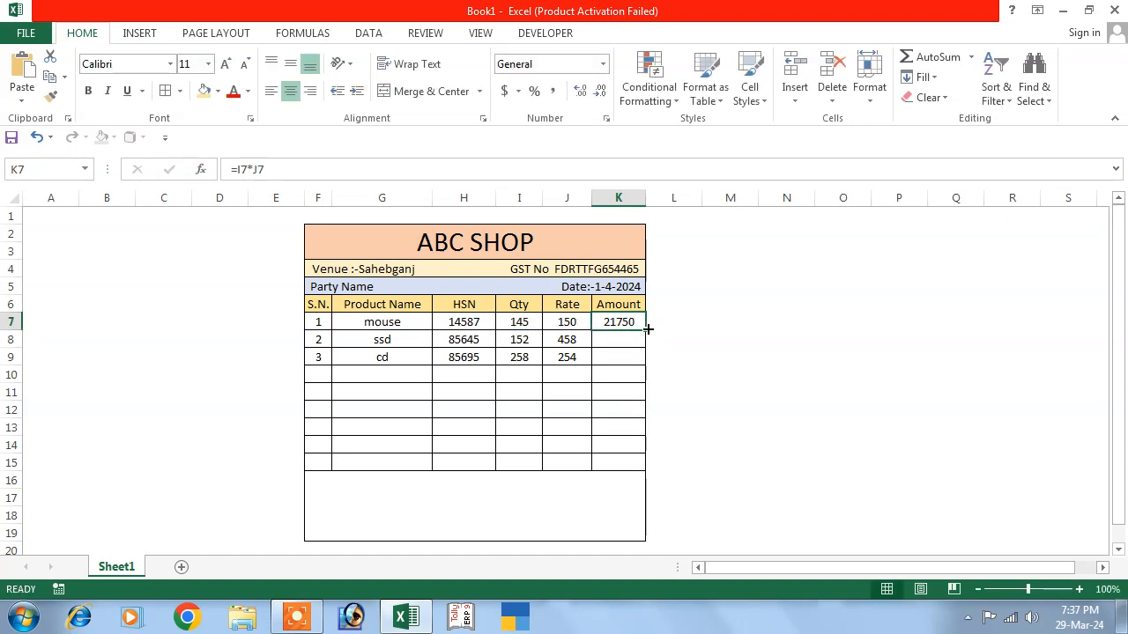
{"action": "left_click_drag", "start_coordinate": [648, 328], "coordinate": [649, 364]}
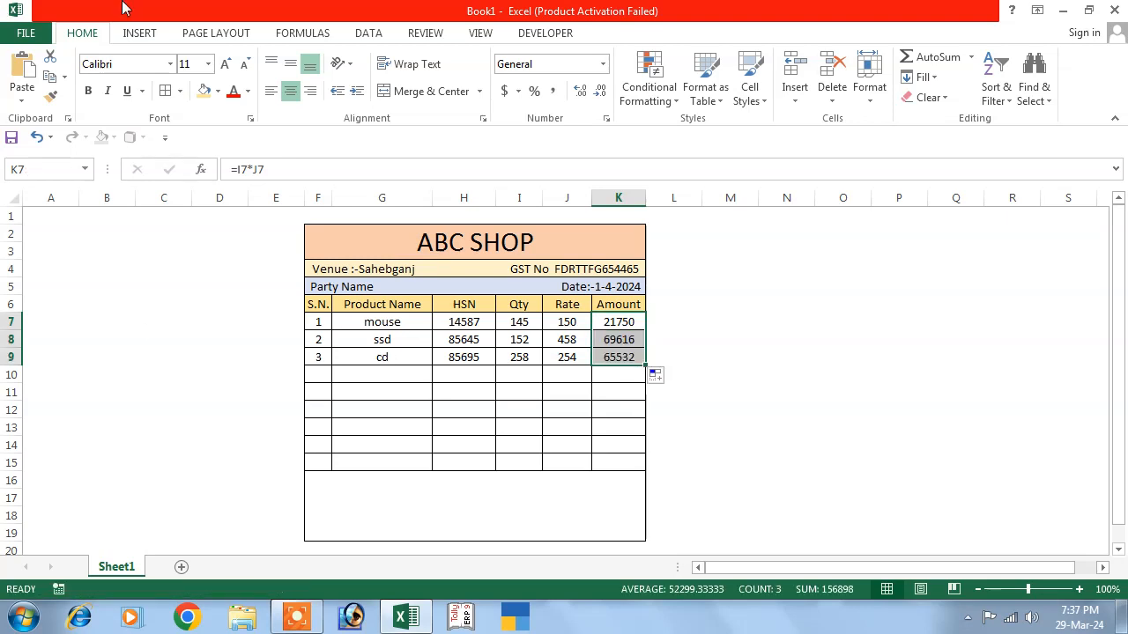
Step: Apply borders around all cells of J16:K18 beneath the Rate and Amount columns
{"action": "left_click", "coordinate": [616, 465]}
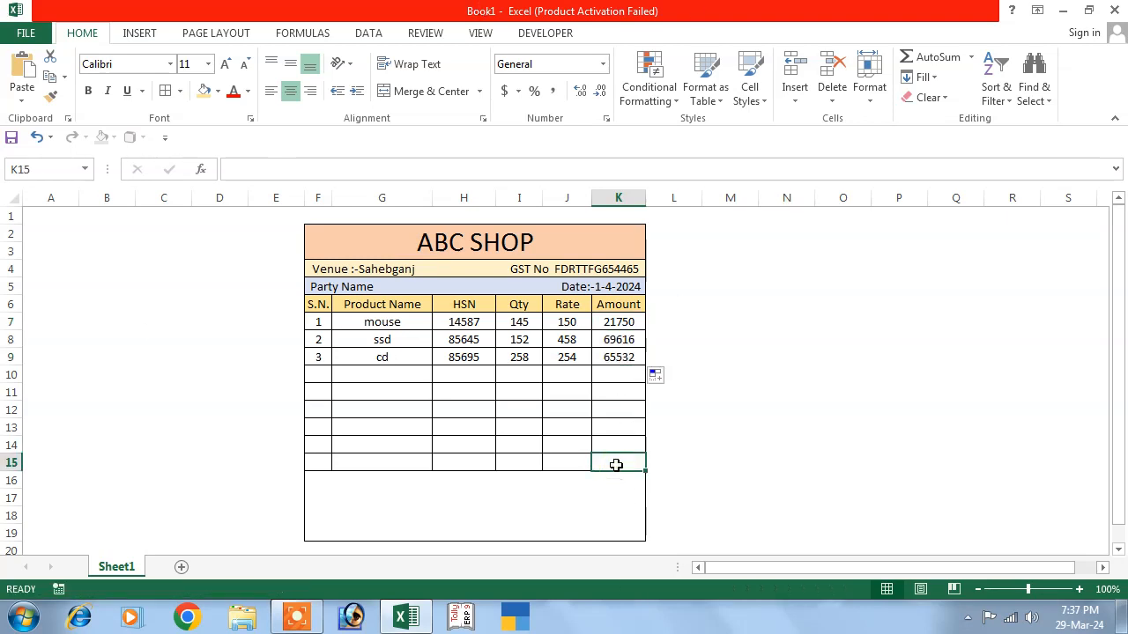
{"action": "left_click", "coordinate": [569, 479]}
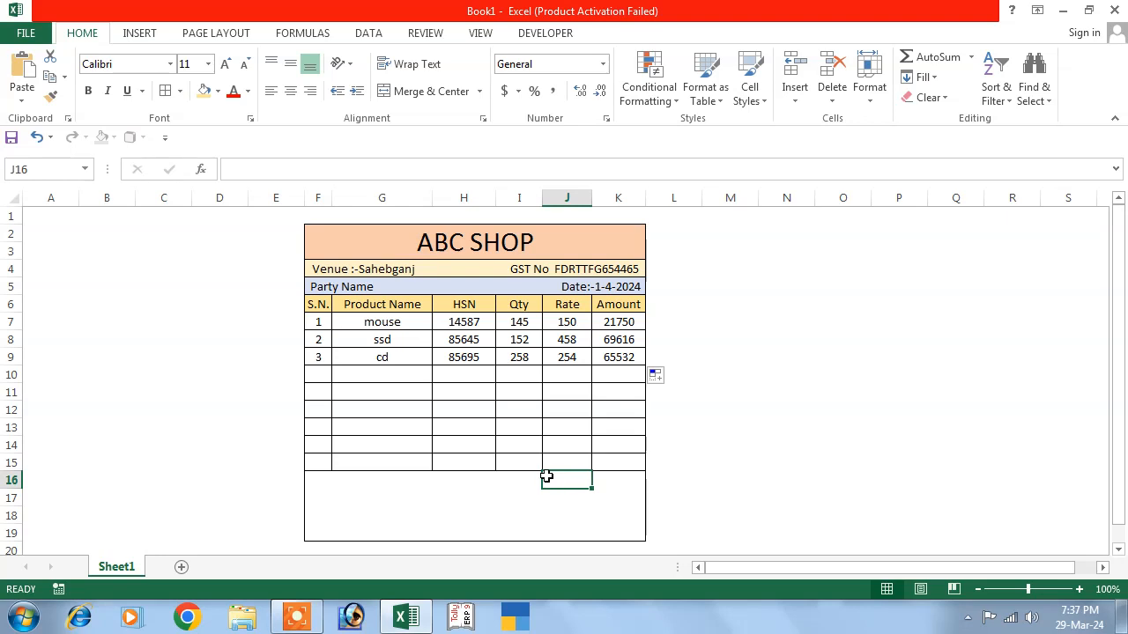
{"action": "left_click_drag", "start_coordinate": [548, 474], "coordinate": [610, 523]}
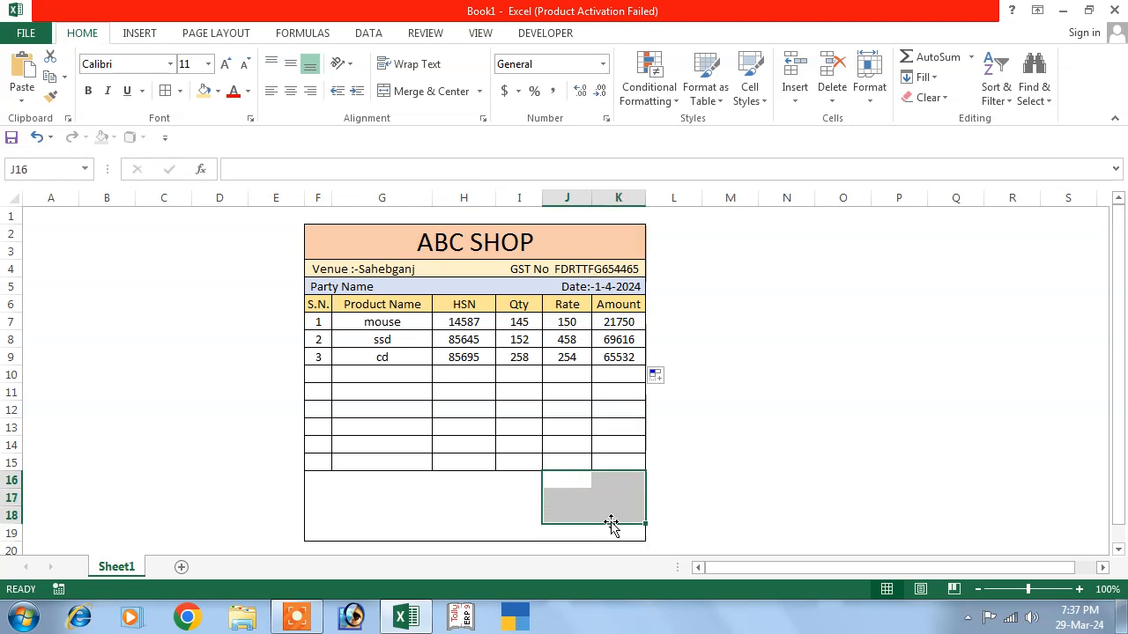
{"action": "left_click", "coordinate": [179, 91]}
{"action": "left_click", "coordinate": [203, 239]}
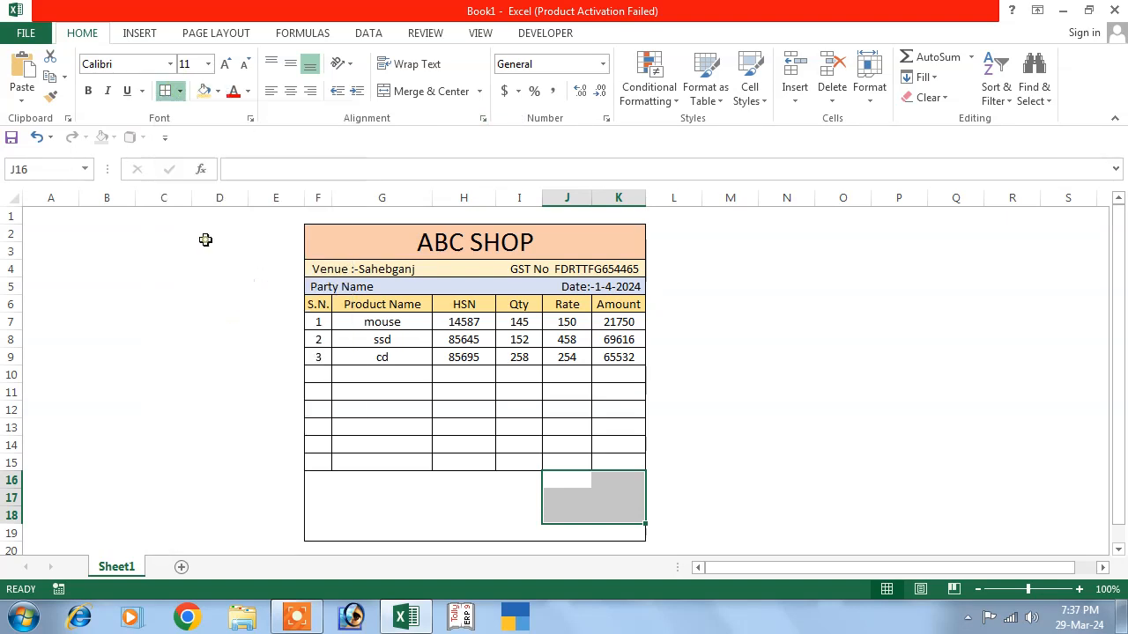
Step: Enter the summary labels "total", "cgst" and "sgst" in J16, J17 and J18
{"action": "left_click", "coordinate": [562, 478]}
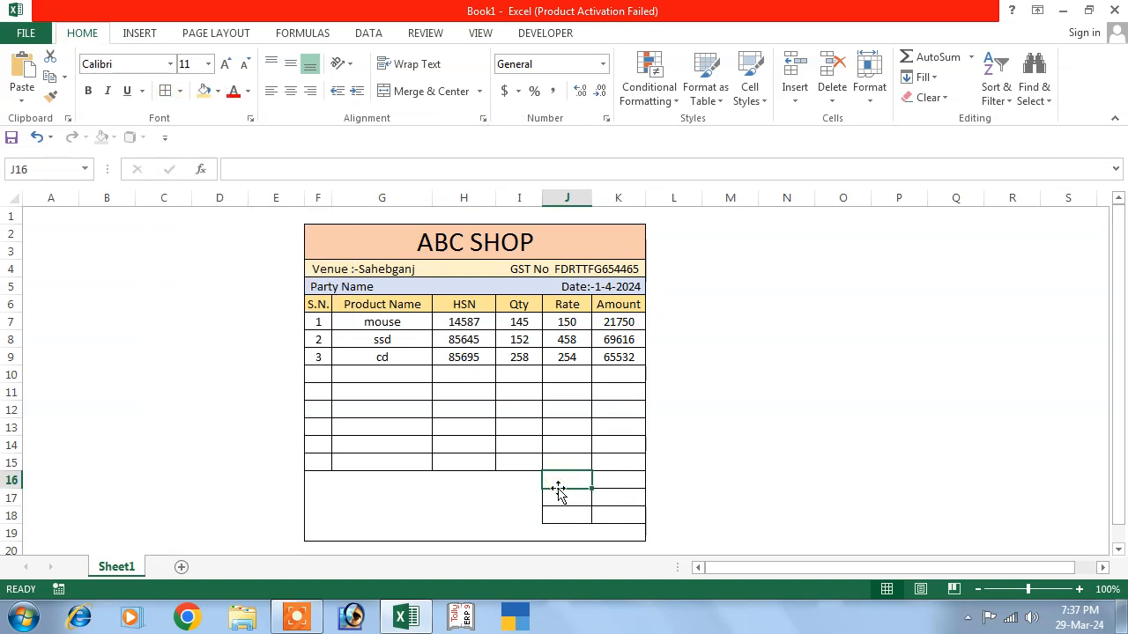
{"action": "type", "text": "total"}
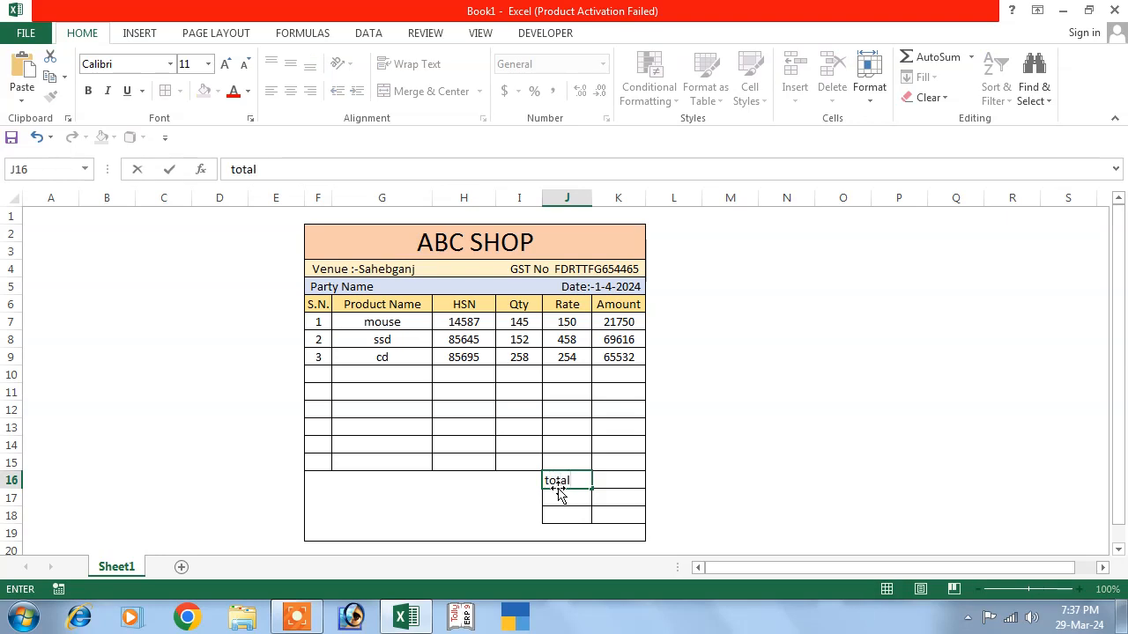
{"action": "key", "text": "Return"}
{"action": "type", "text": "c"}
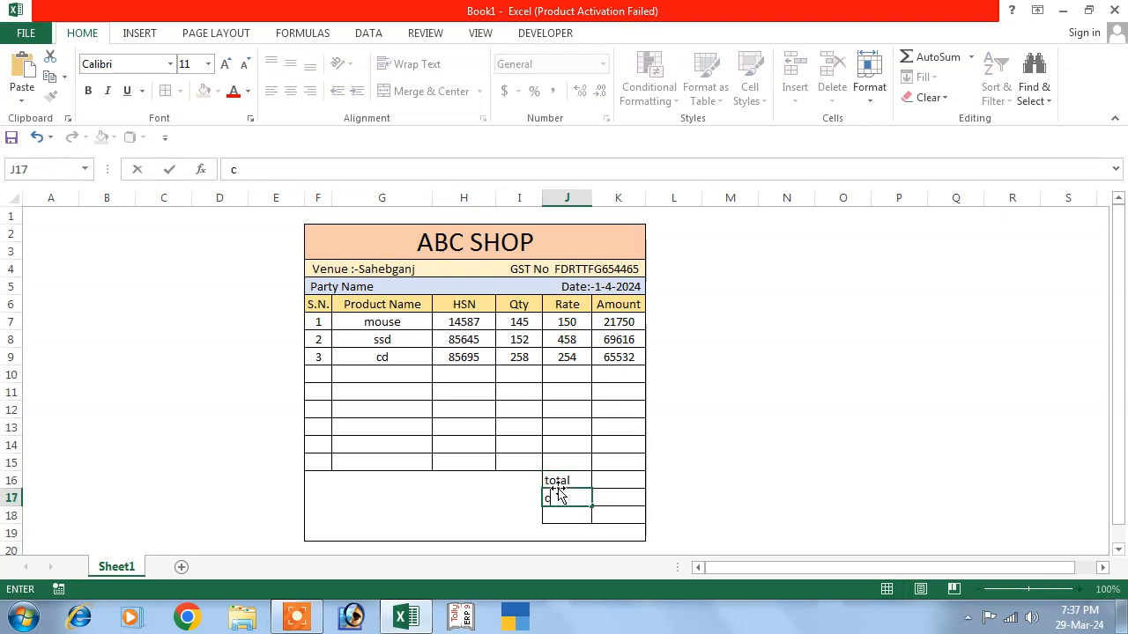
{"action": "type", "text": "gst"}
{"action": "key", "text": "Return"}
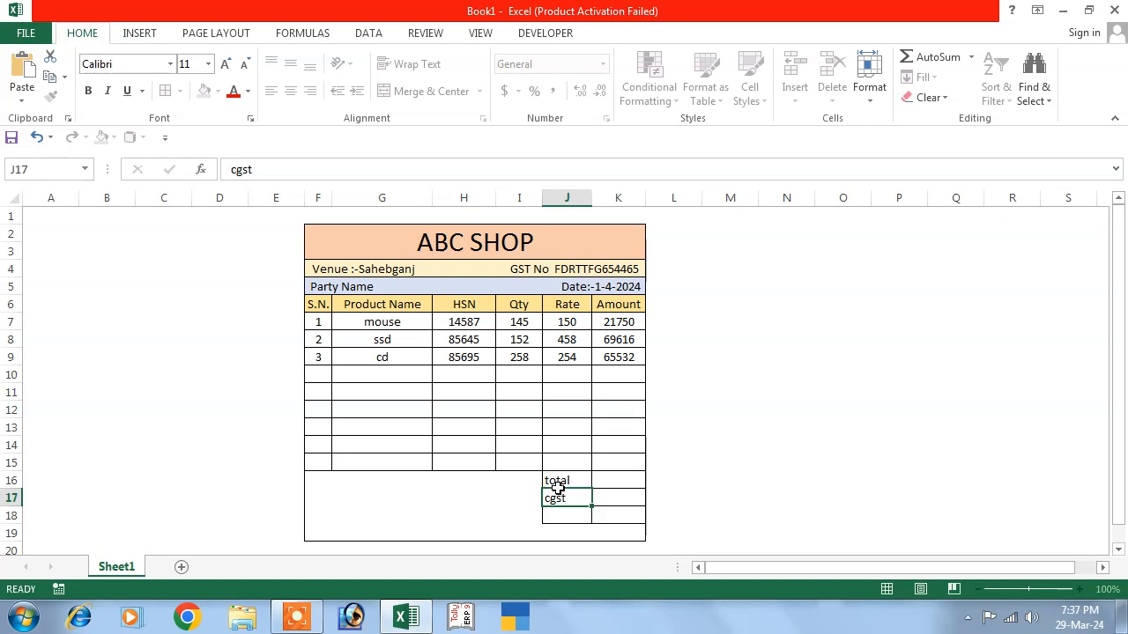
{"action": "type", "text": "sgst"}
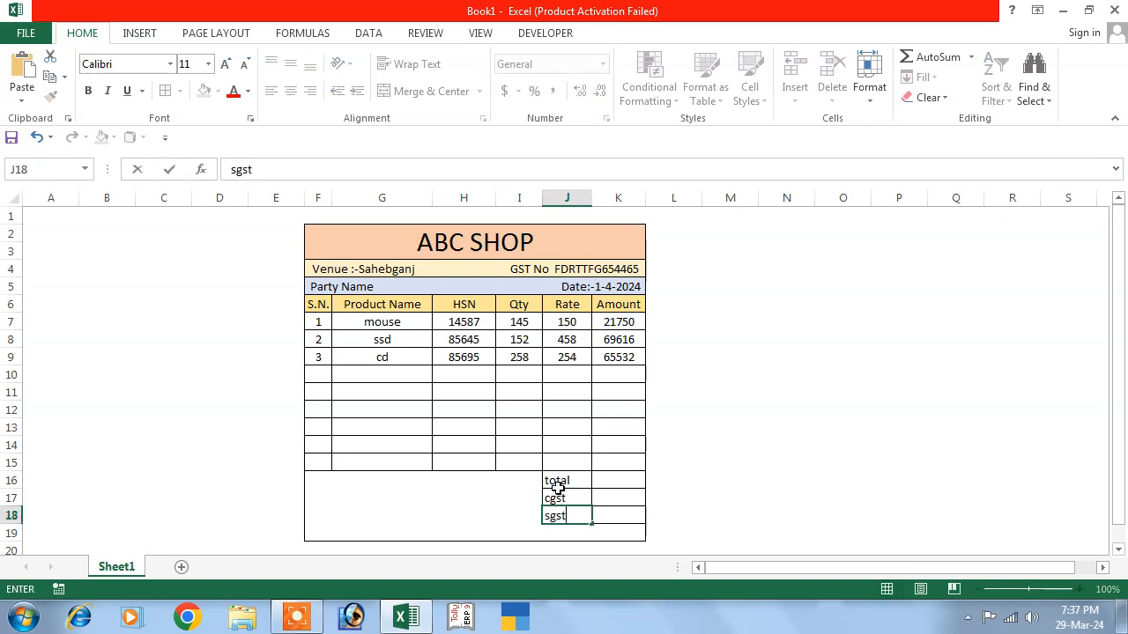
{"action": "key", "text": "Return"}
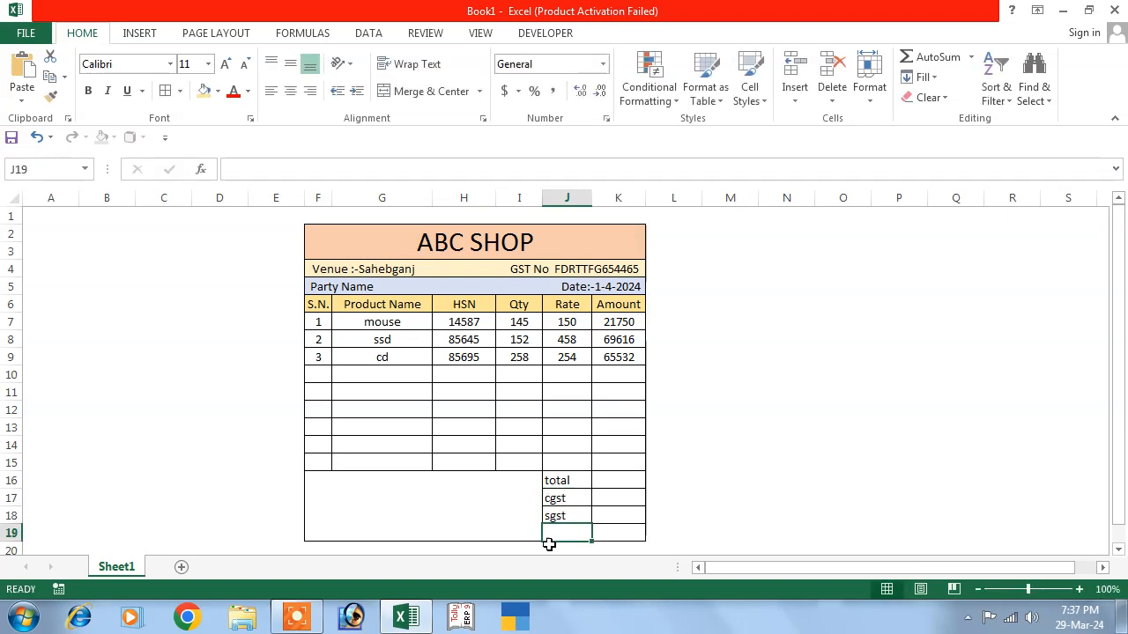
Step: Apply borders around both cells of J19:K19 and enter the label "net" in J19
{"action": "left_click_drag", "start_coordinate": [546, 533], "coordinate": [600, 531]}
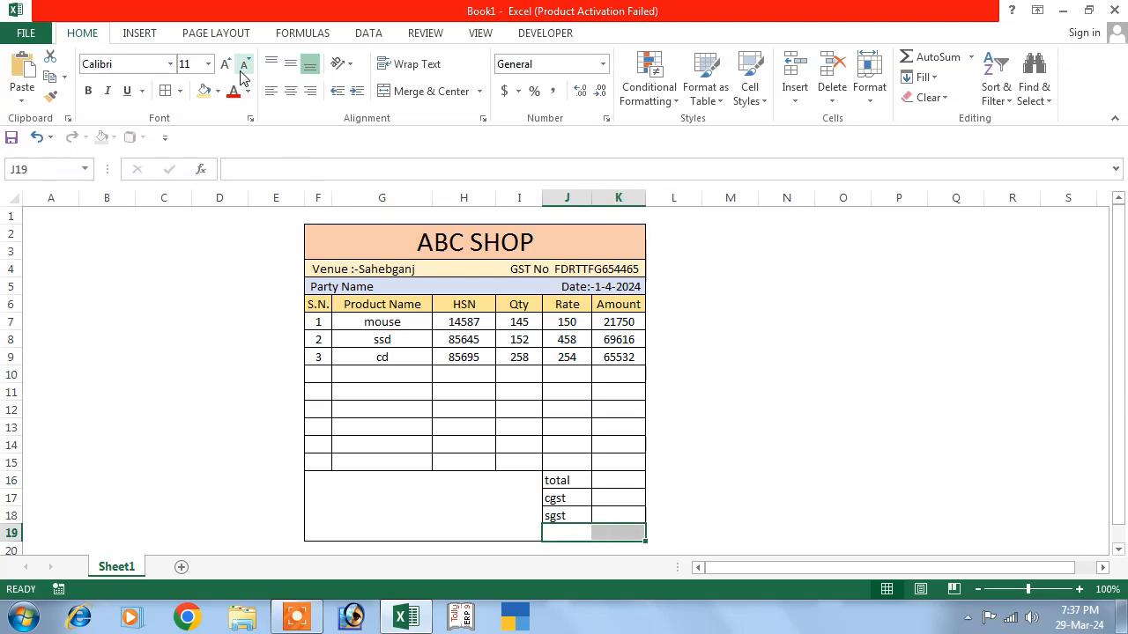
{"action": "left_click", "coordinate": [180, 91]}
{"action": "left_click", "coordinate": [196, 243]}
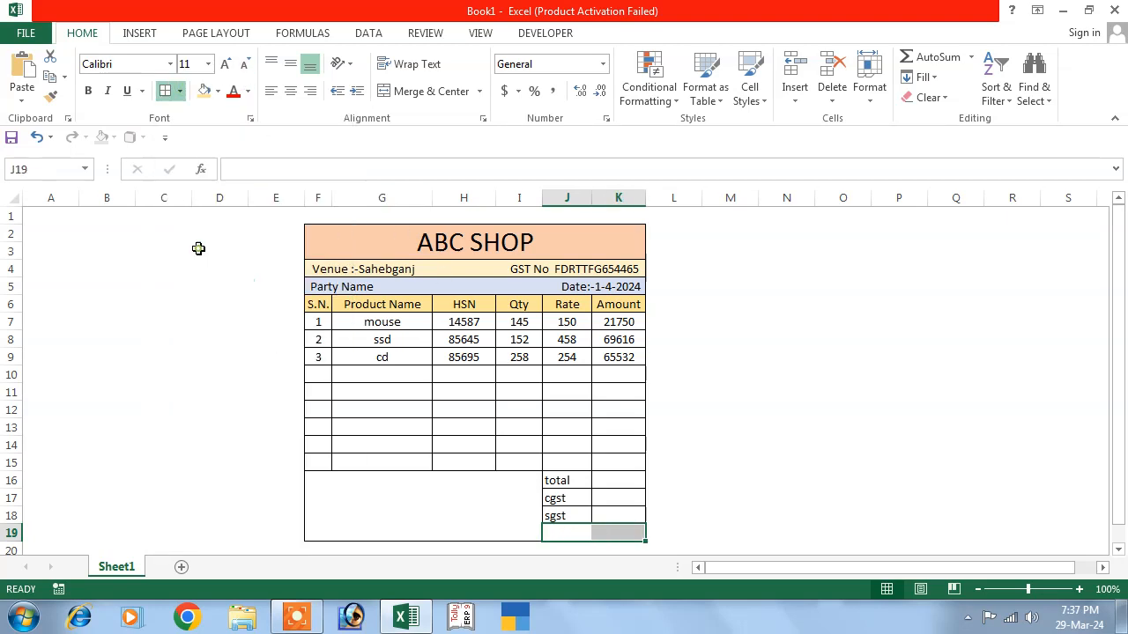
{"action": "left_click", "coordinate": [556, 532]}
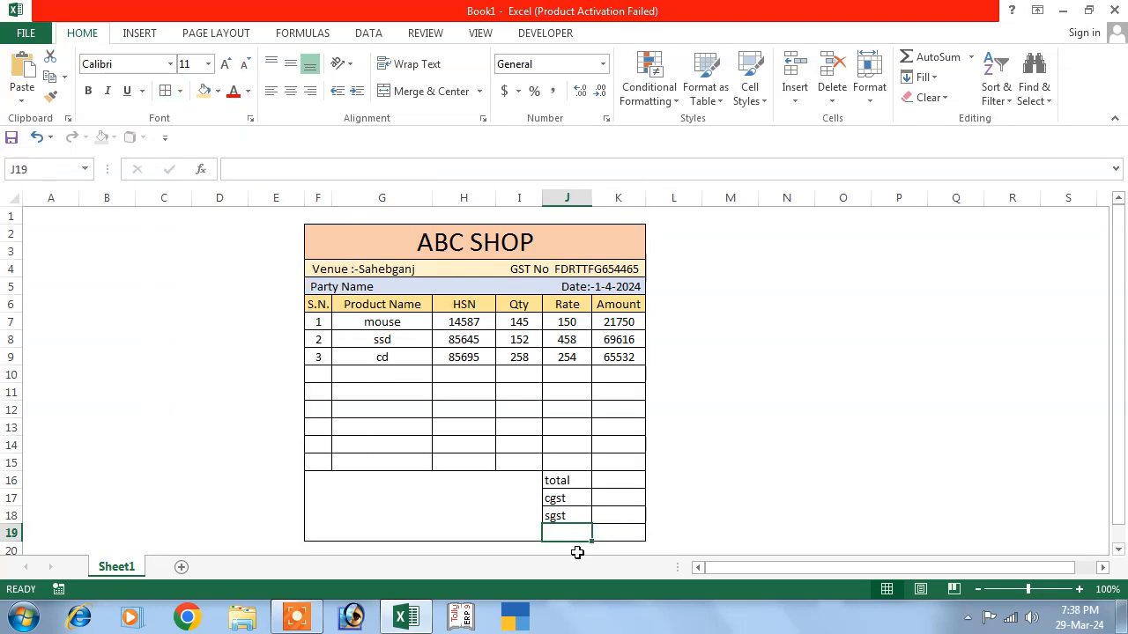
{"action": "type", "text": "net"}
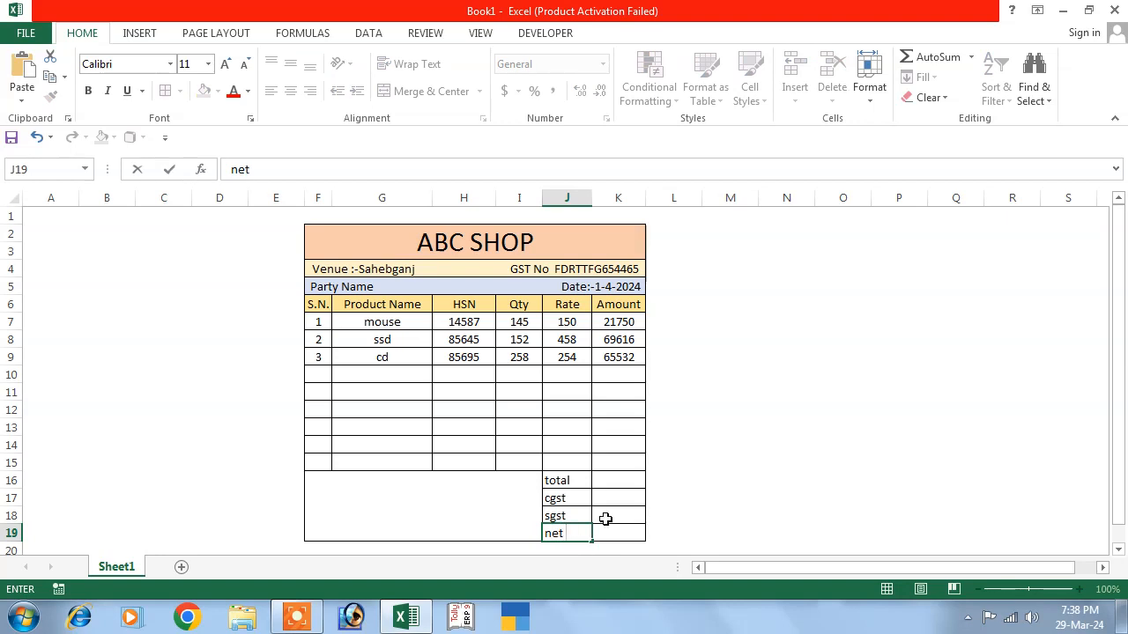
Step: Total the item amounts in K16 with the formula =sum(K7:K9)
{"action": "left_click", "coordinate": [615, 481]}
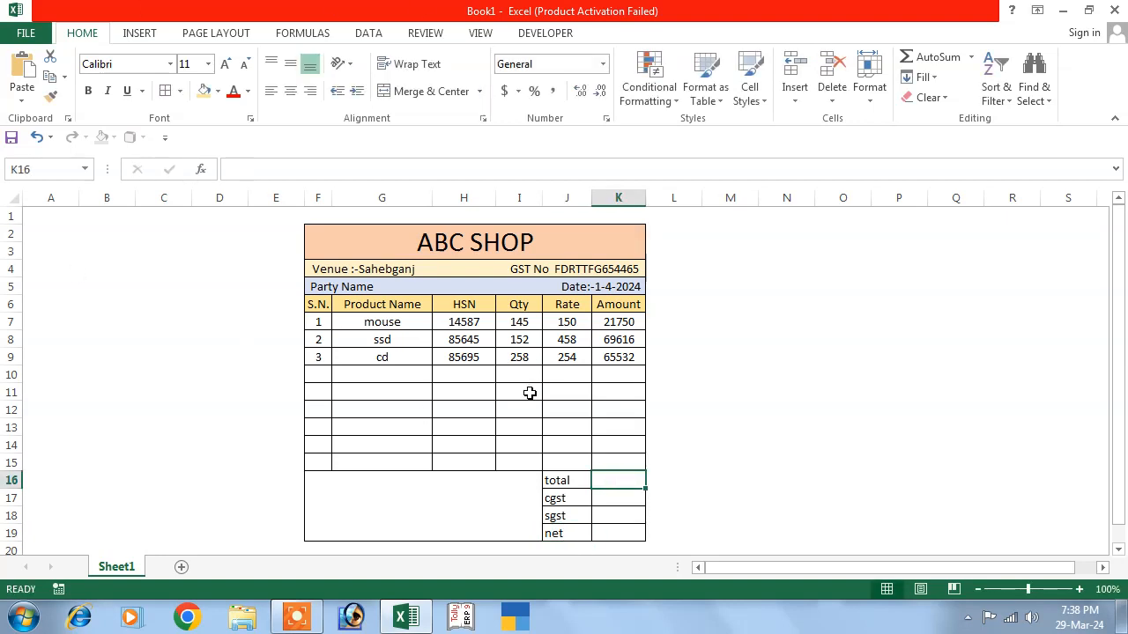
{"action": "type", "text": "=s"}
{"action": "type", "text": "u"}
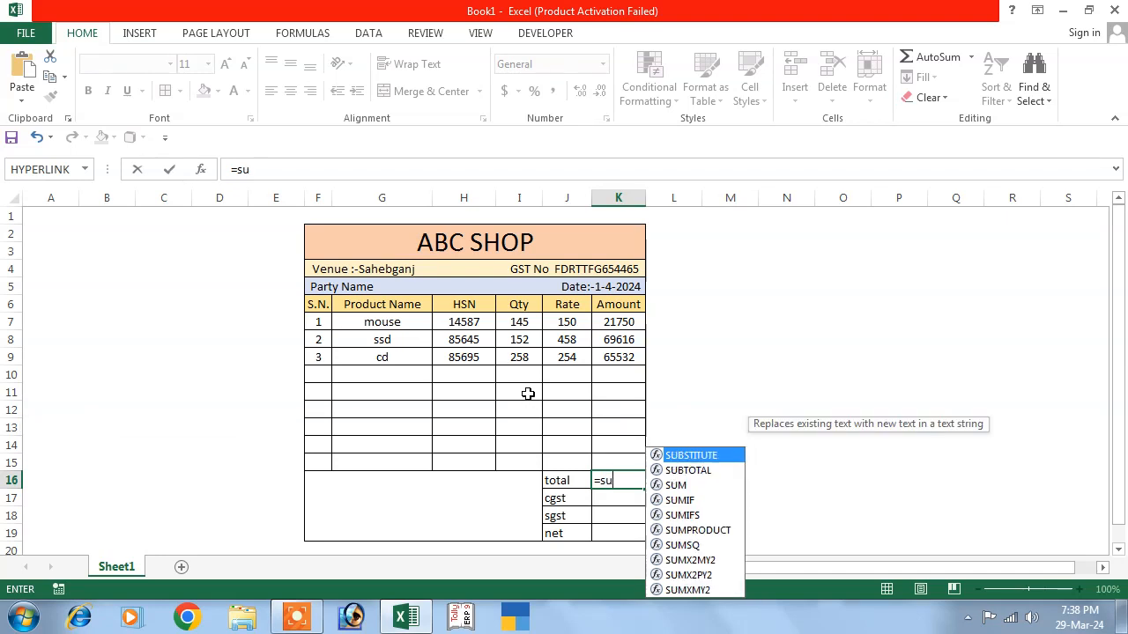
{"action": "type", "text": "m("}
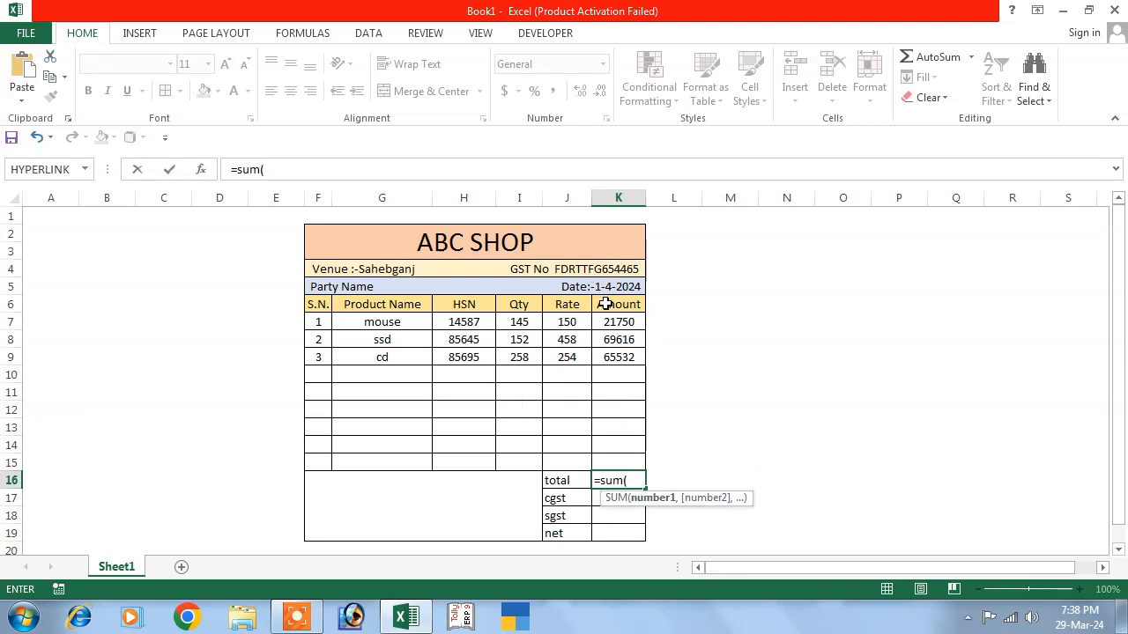
{"action": "left_click_drag", "start_coordinate": [607, 320], "coordinate": [611, 355]}
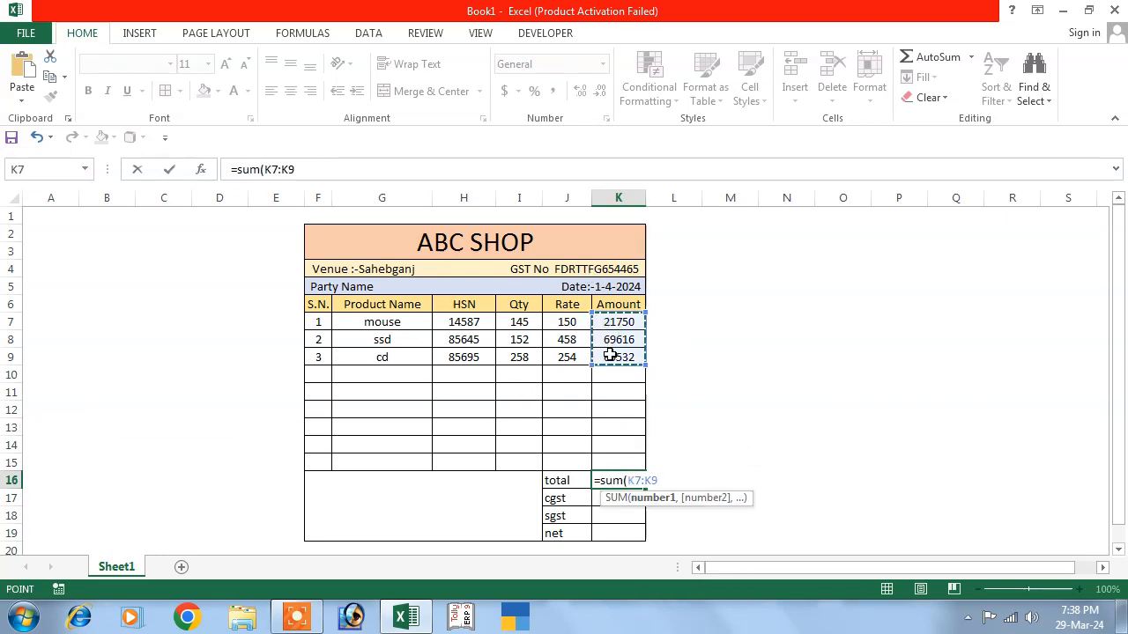
{"action": "type", "text": ")"}
{"action": "key", "text": "Return"}
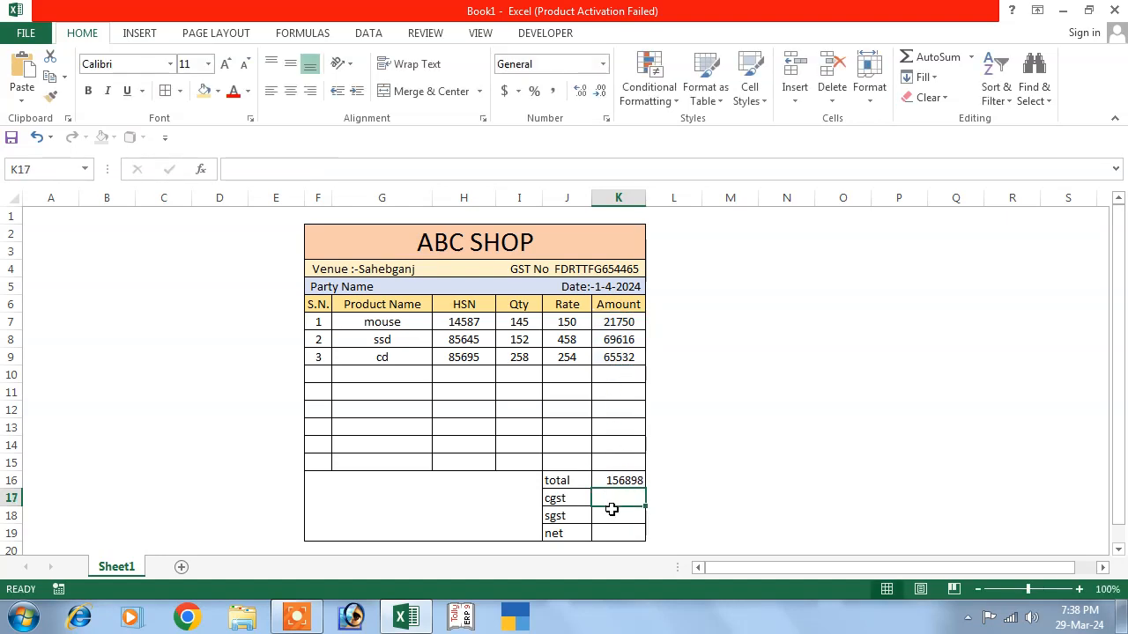
Step: Calculate the cgst amount in K17 as 6% of the total with the formula =K16*6%
{"action": "type", "text": "="}
{"action": "left_click", "coordinate": [617, 480]}
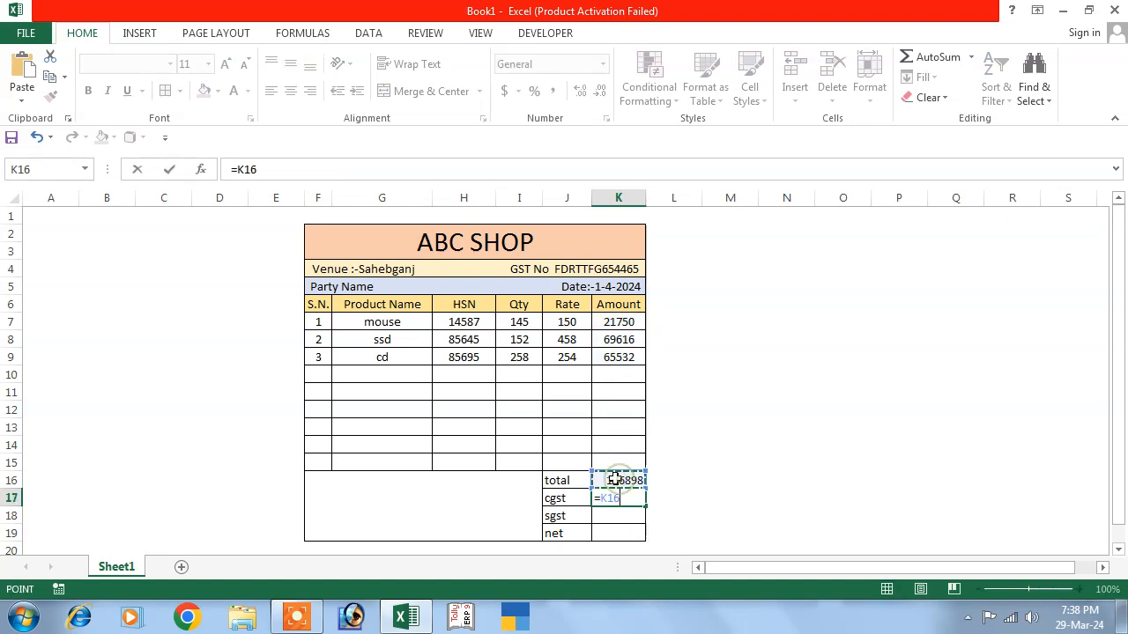
{"action": "type", "text": "*"}
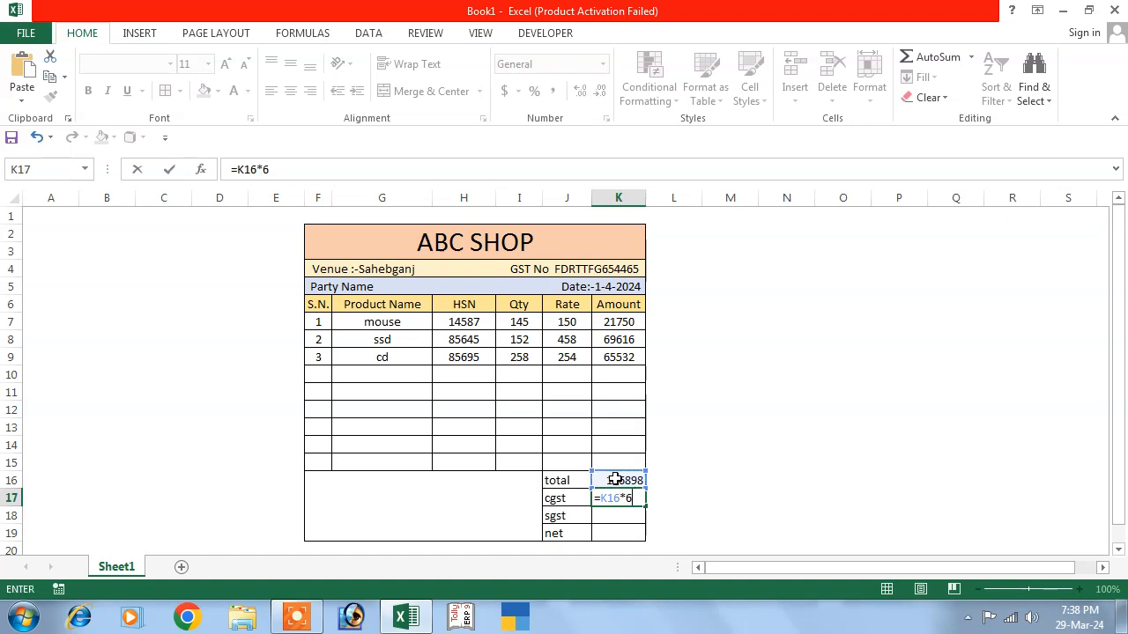
{"action": "type", "text": "6%"}
{"action": "key", "text": "Return"}
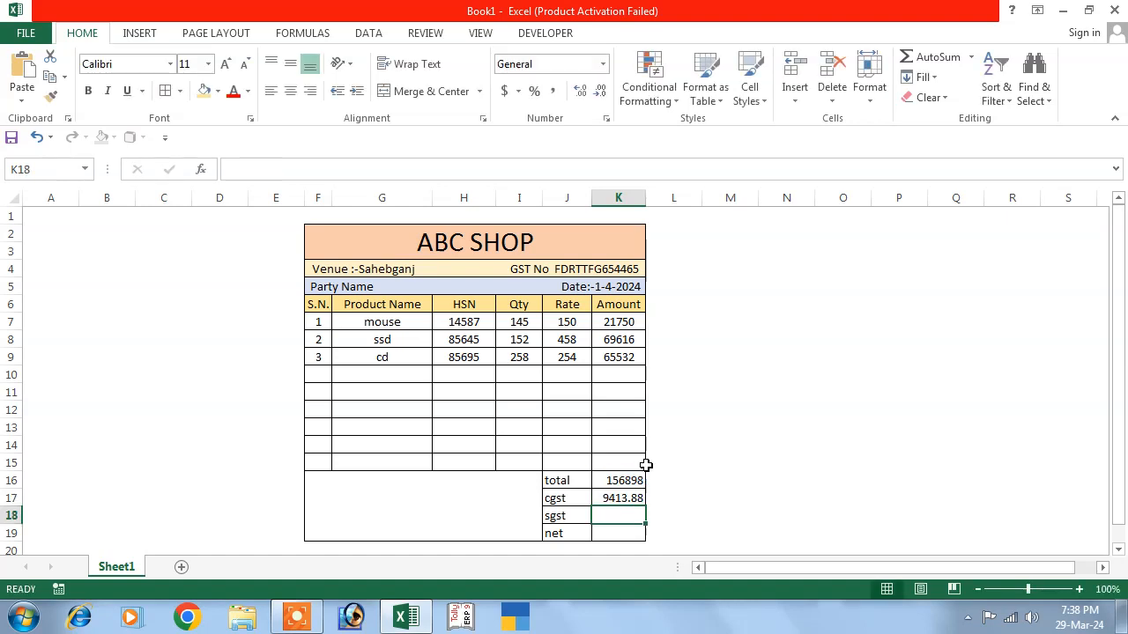
Step: Calculate the sgst amount in K18 as 6% of the total with the formula =K16*6%
{"action": "type", "text": "="}
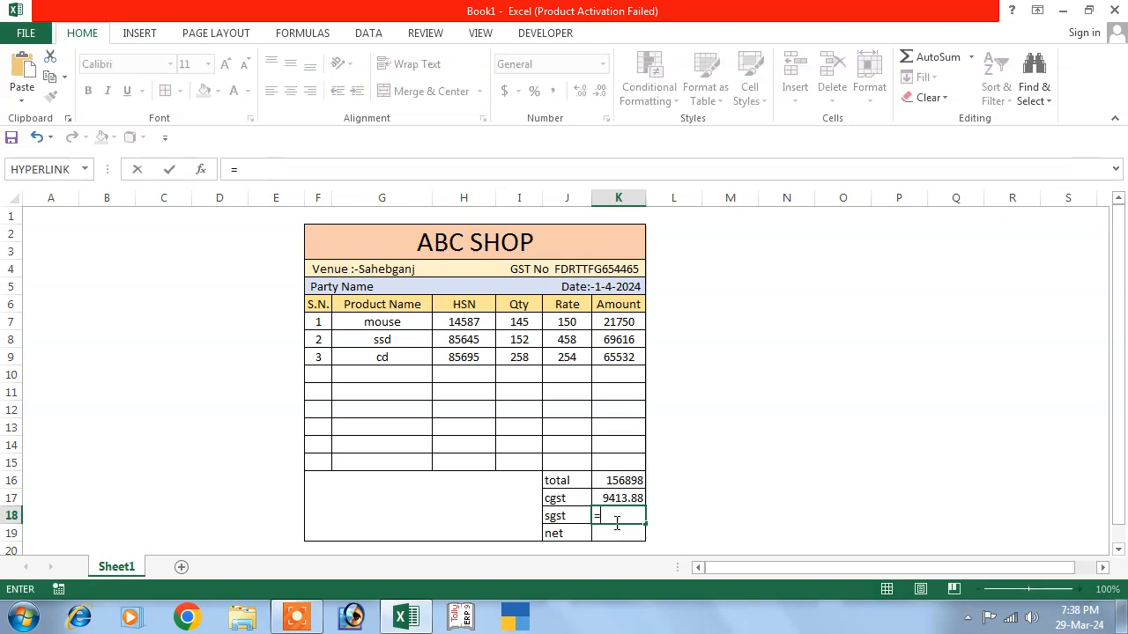
{"action": "left_click", "coordinate": [619, 482]}
{"action": "type", "text": "*"}
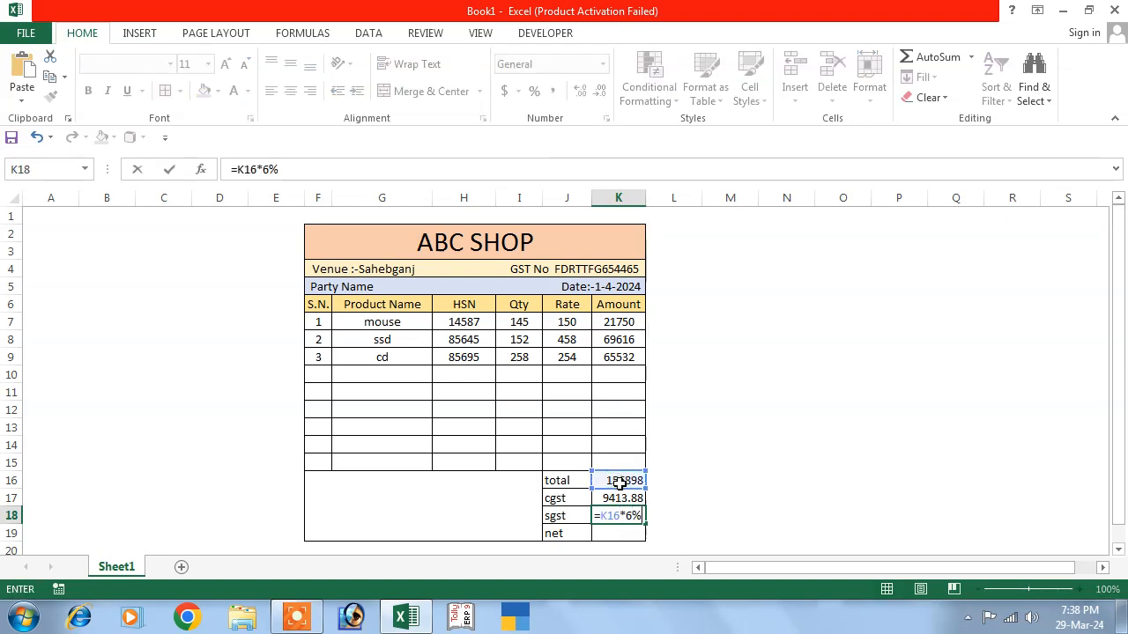
{"action": "type", "text": "6%"}
{"action": "key", "text": "Return"}
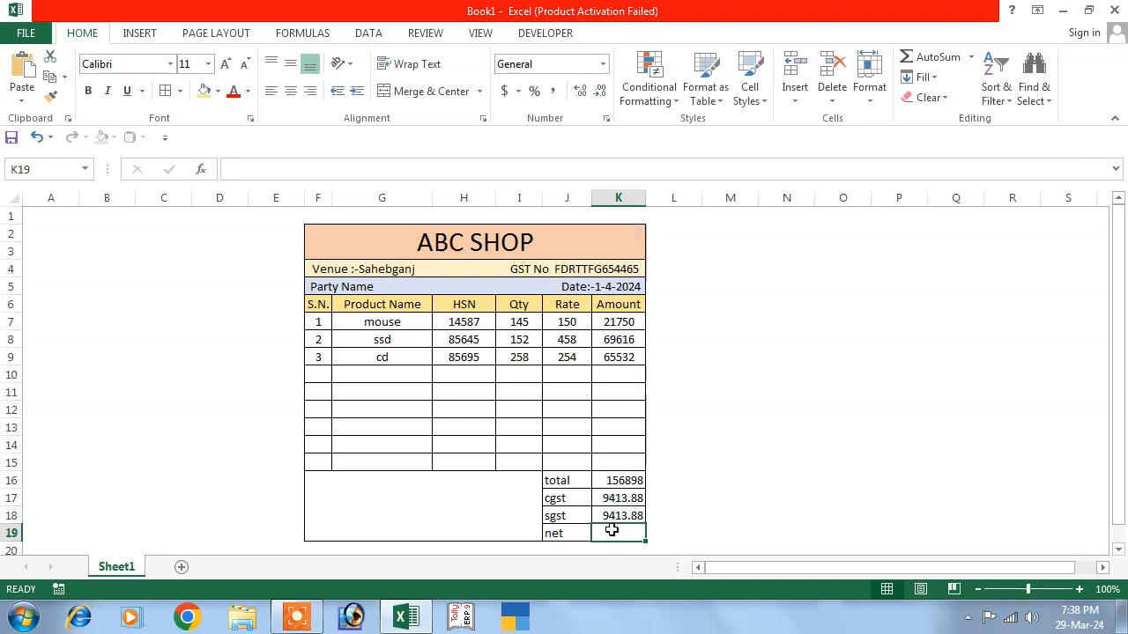
Step: Add the total, cgst and sgst amounts in K19 with the formula =sum(K16:K18)
{"action": "type", "text": "="}
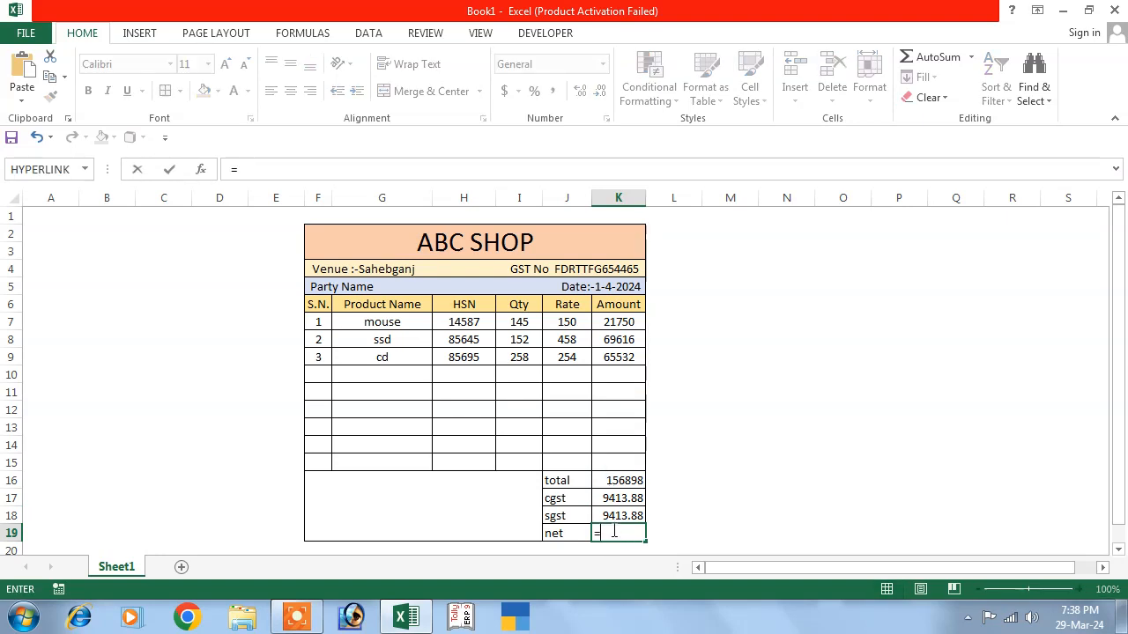
{"action": "type", "text": "sum"}
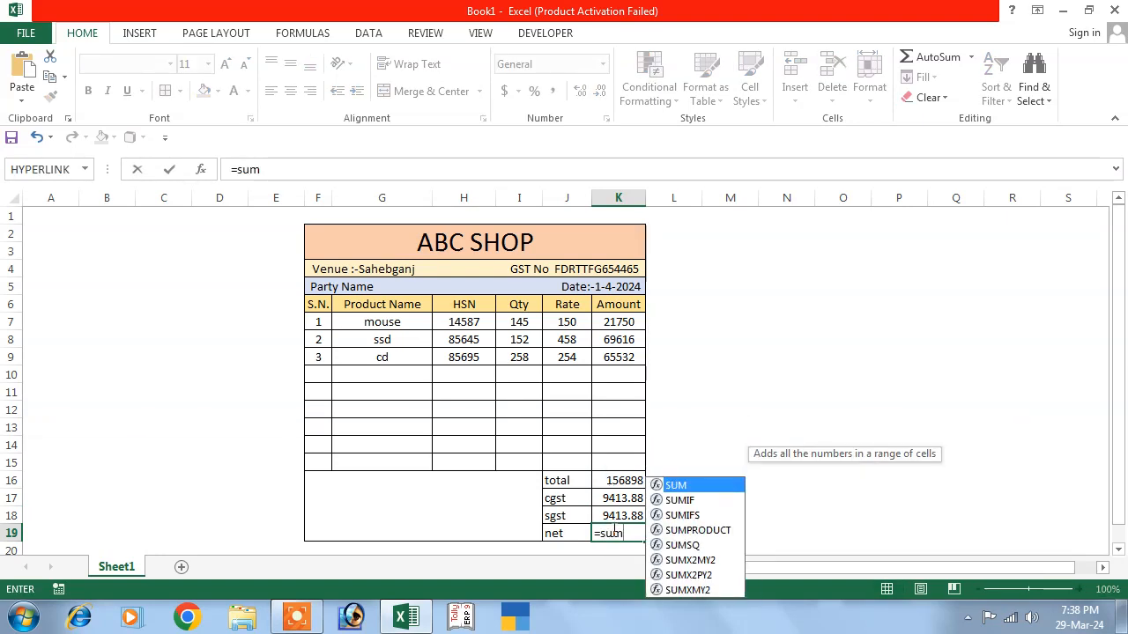
{"action": "type", "text": "("}
{"action": "left_click_drag", "start_coordinate": [631, 479], "coordinate": [619, 517]}
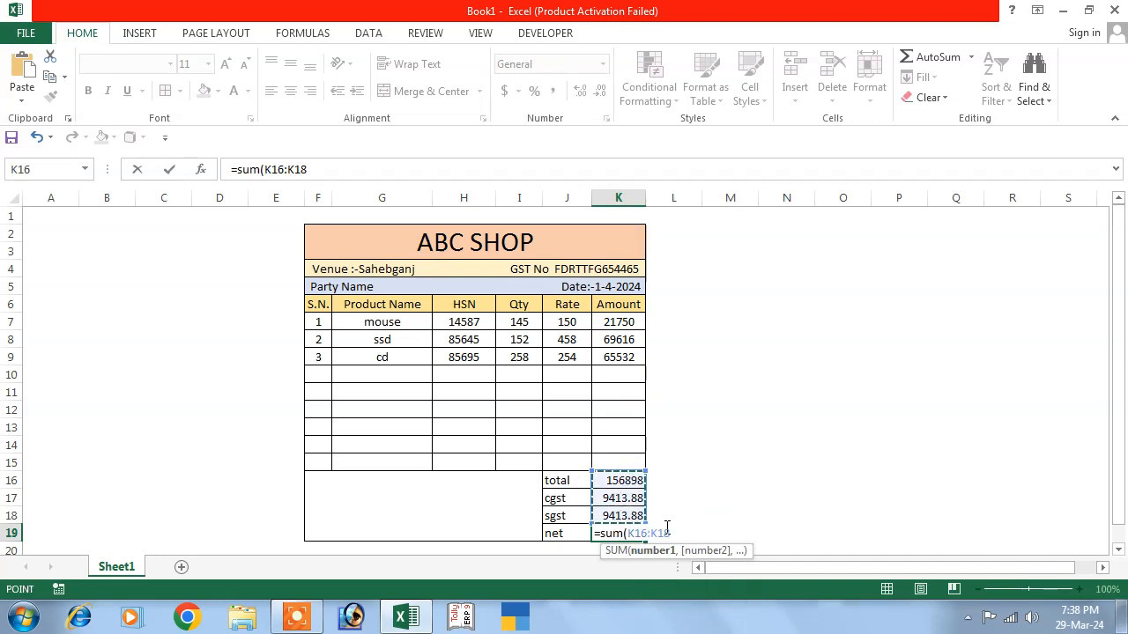
{"action": "key", "text": "Return"}
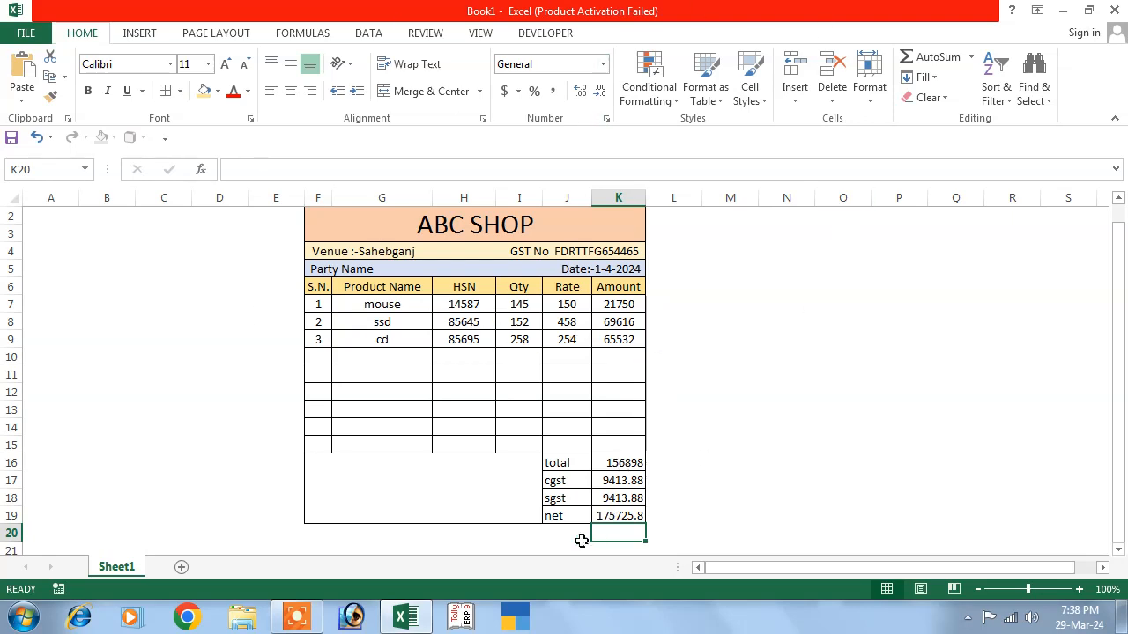
Step: Enter a signature line in G17 reading "sign" followed by a row of dots
{"action": "left_click", "coordinate": [409, 503]}
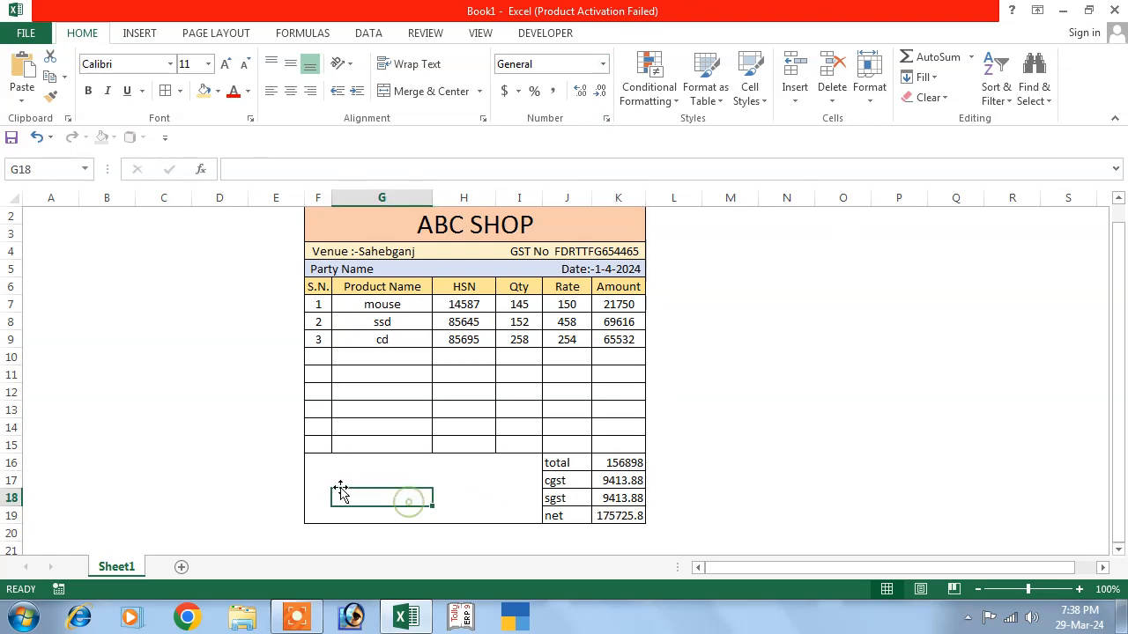
{"action": "left_click", "coordinate": [385, 484]}
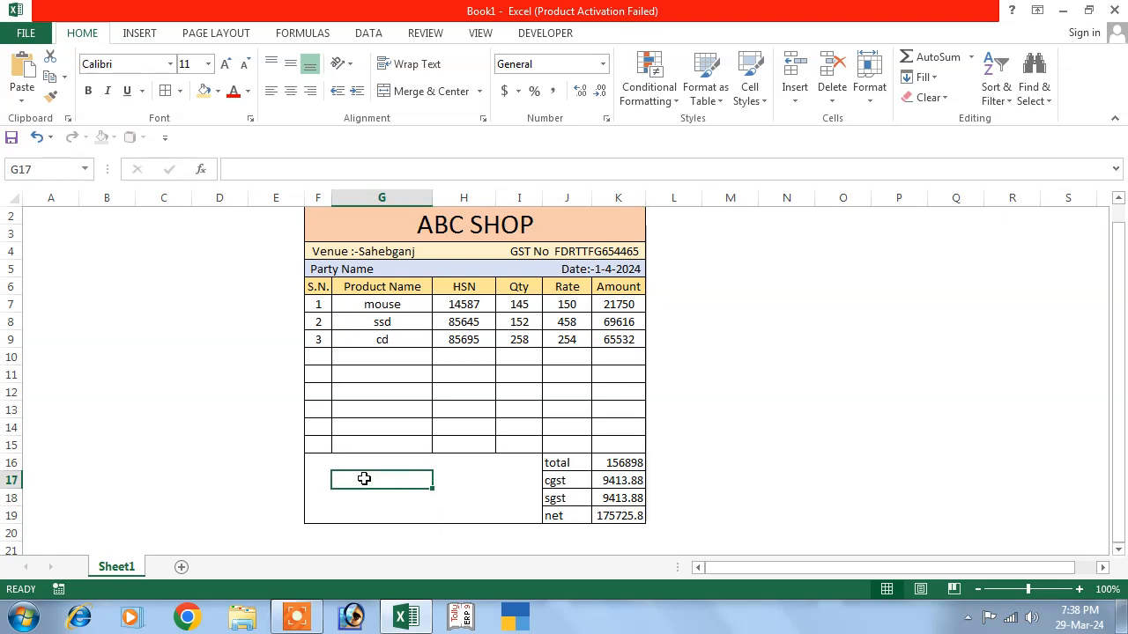
{"action": "type", "text": "sign"}
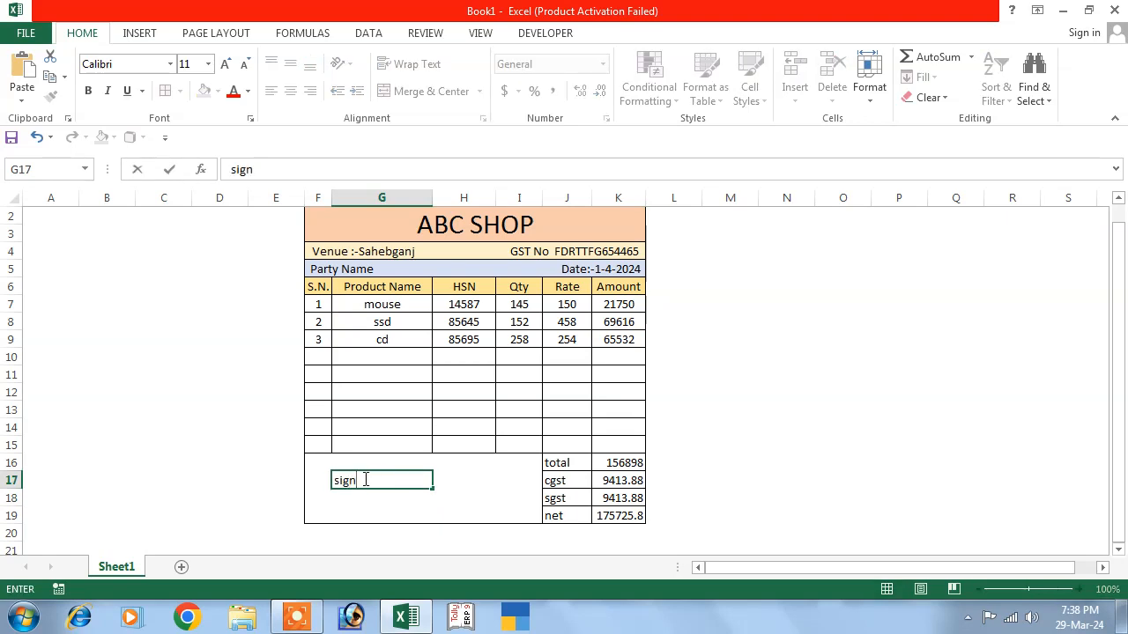
{"action": "type", "text": " ................"}
{"action": "left_click", "coordinate": [464, 496]}
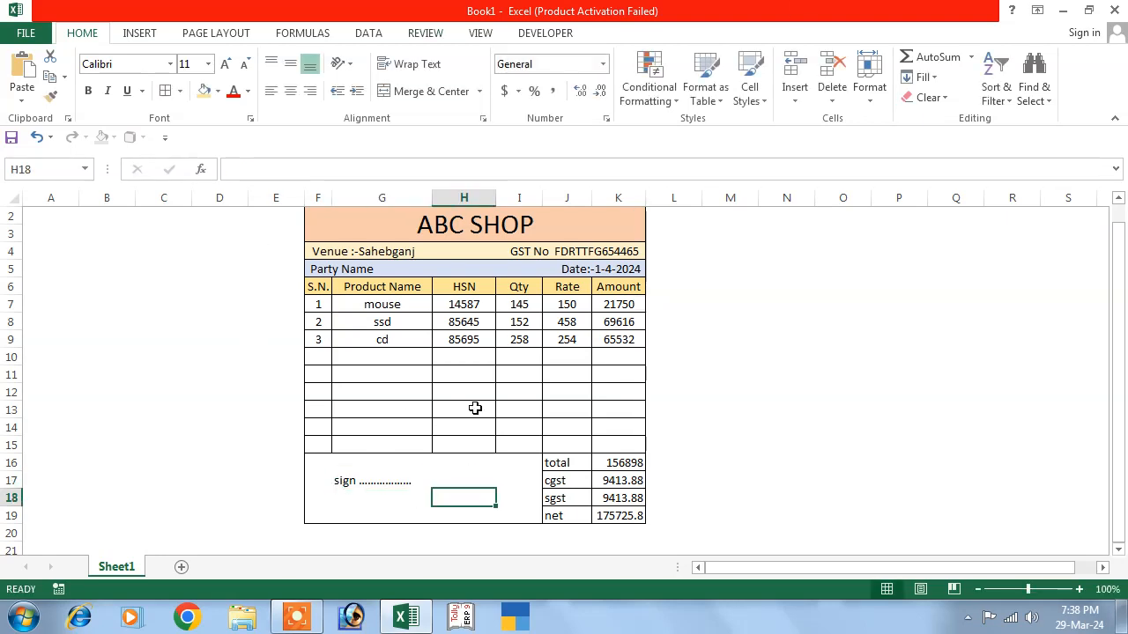
Step: Merge and center cells F19:I19 in the bottom row beneath the signature line
{"action": "left_click_drag", "start_coordinate": [319, 513], "coordinate": [517, 520]}
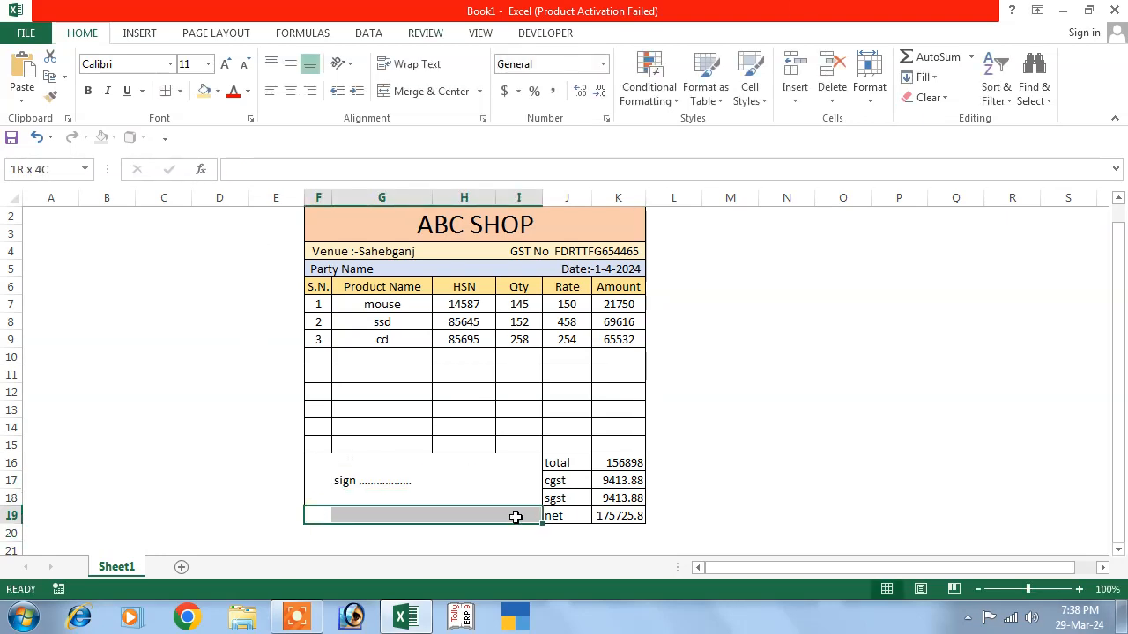
{"action": "left_click", "coordinate": [431, 91]}
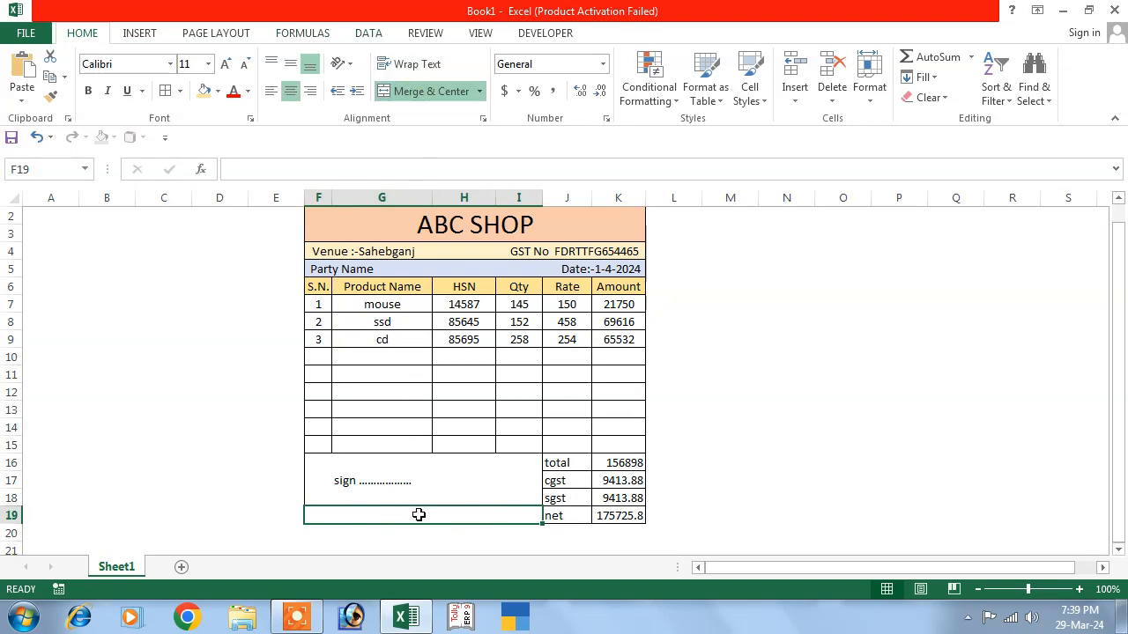
{"action": "left_click", "coordinate": [477, 494]}
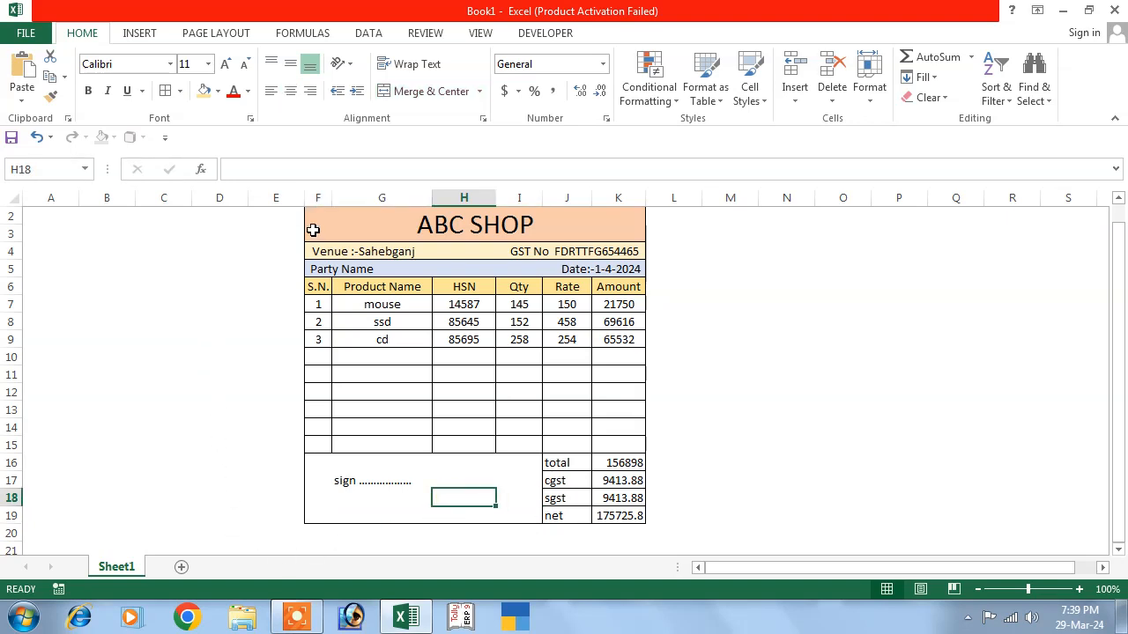
{"action": "scroll", "coordinate": [451, 430], "scroll_direction": "up", "scroll_amount": 1}
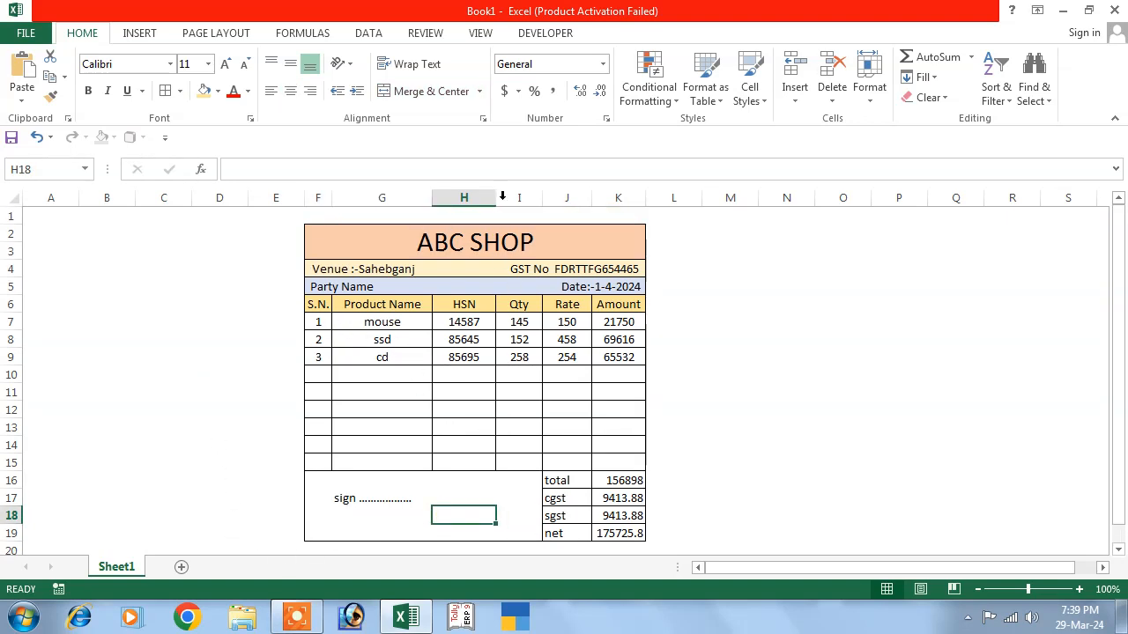